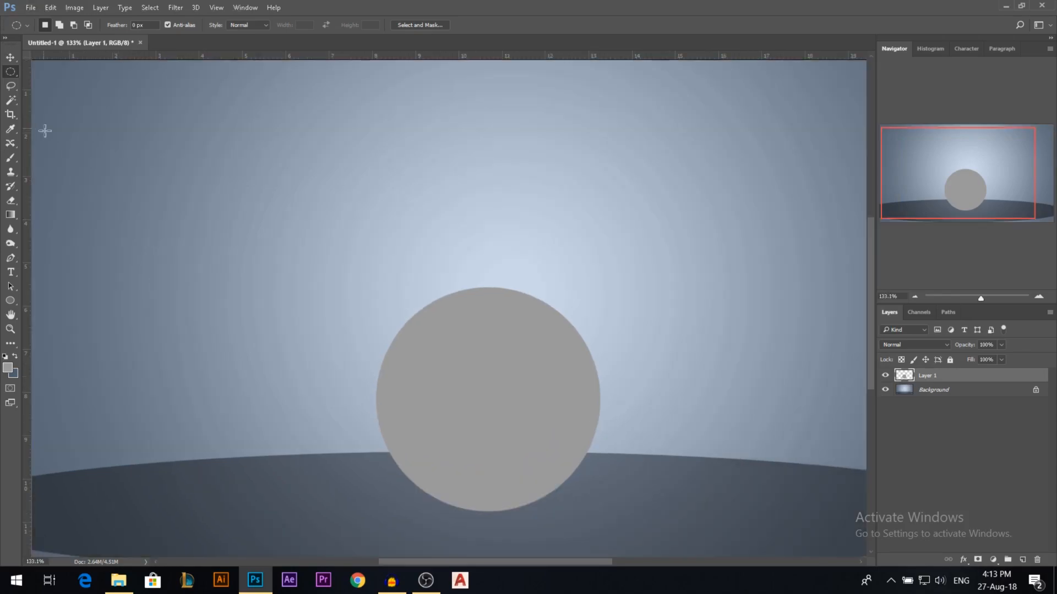
# - Make a thin horizontal rectangular selection through the centre of the grey circle, extending beyond both sides, using its transform centre as guide
pyautogui.rightClick(10, 73)
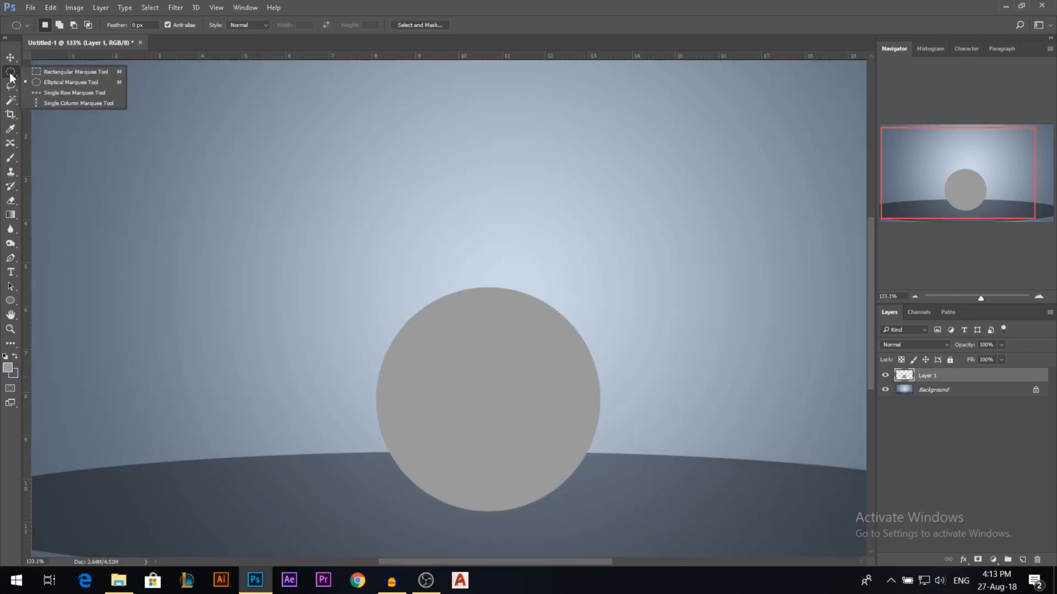
pyautogui.click(69, 74)
pyautogui.scroll(-1, 183, 214)
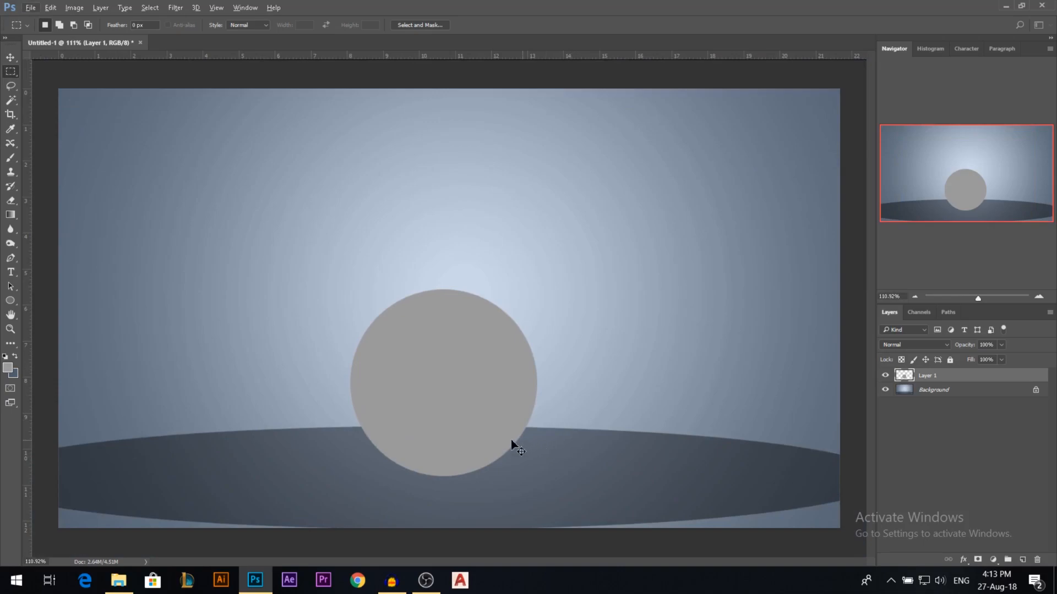
pyautogui.hotkey('ctrl', 't')
pyautogui.scroll(1, 487, 438)
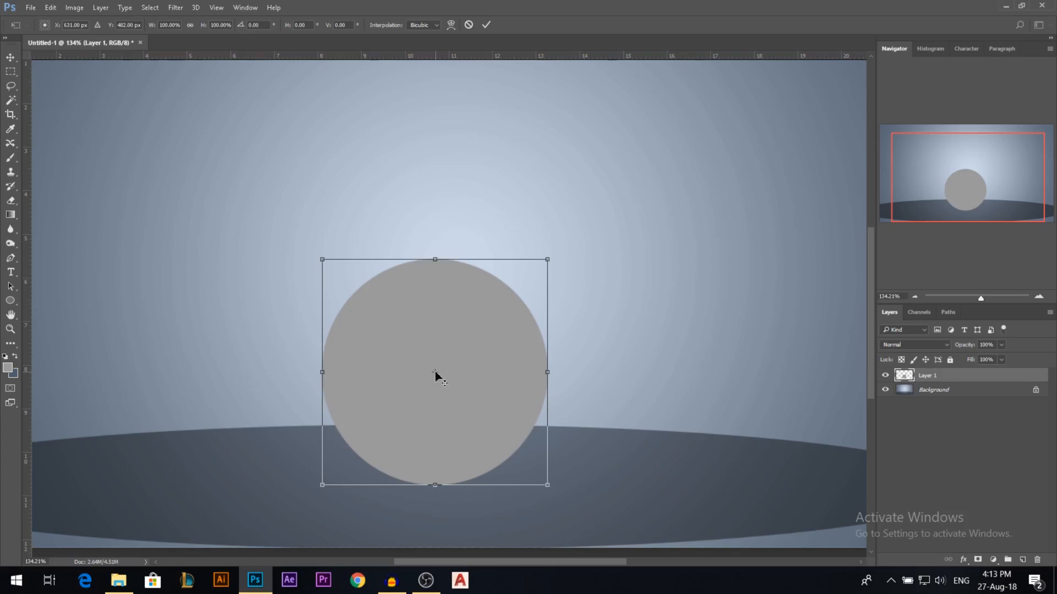
pyautogui.press('Return')
pyautogui.press('m')
pyautogui.moveTo(437, 373)
pyautogui.mouseDown()
pyautogui.moveTo(564, 348)
pyautogui.moveTo(587, 364)
pyautogui.mouseUp()
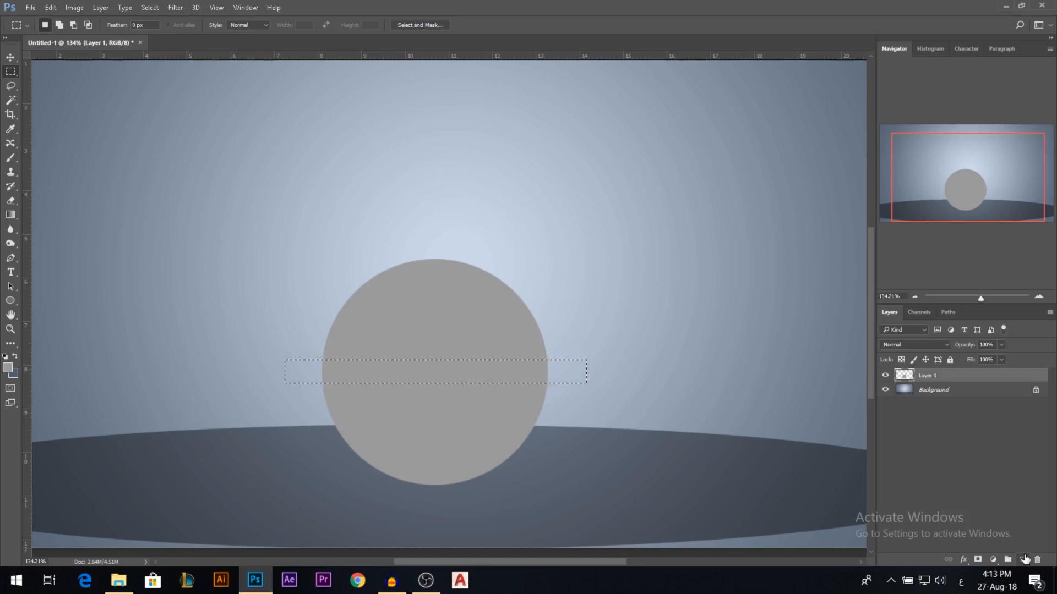
# - Fill the strip selection with black on a new layer, deselect, and clip that layer to the circle layer
pyautogui.click(1024, 559)
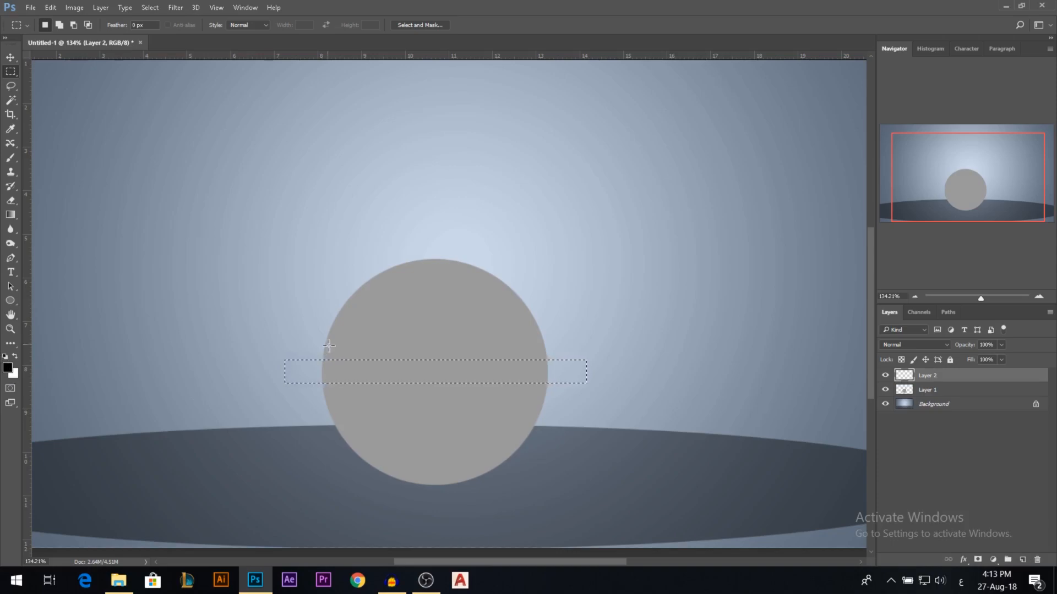
pyautogui.hotkey('alt', 'BackSpace')
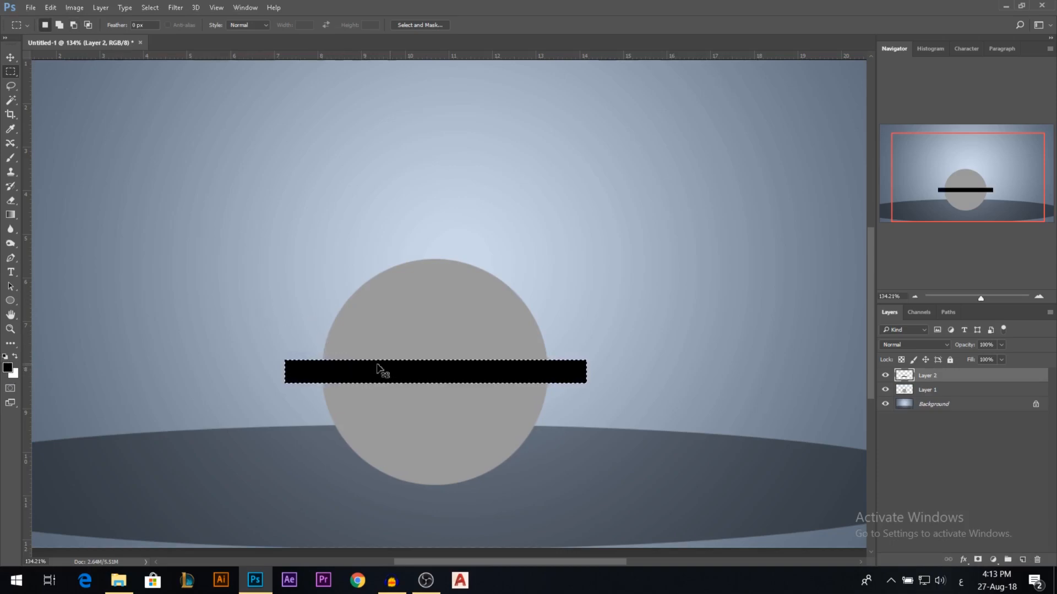
pyautogui.moveTo(938, 377); pyautogui.dragTo(941, 381)
pyautogui.keyDown('alt'); pyautogui.click(941, 382); pyautogui.keyUp('alt')
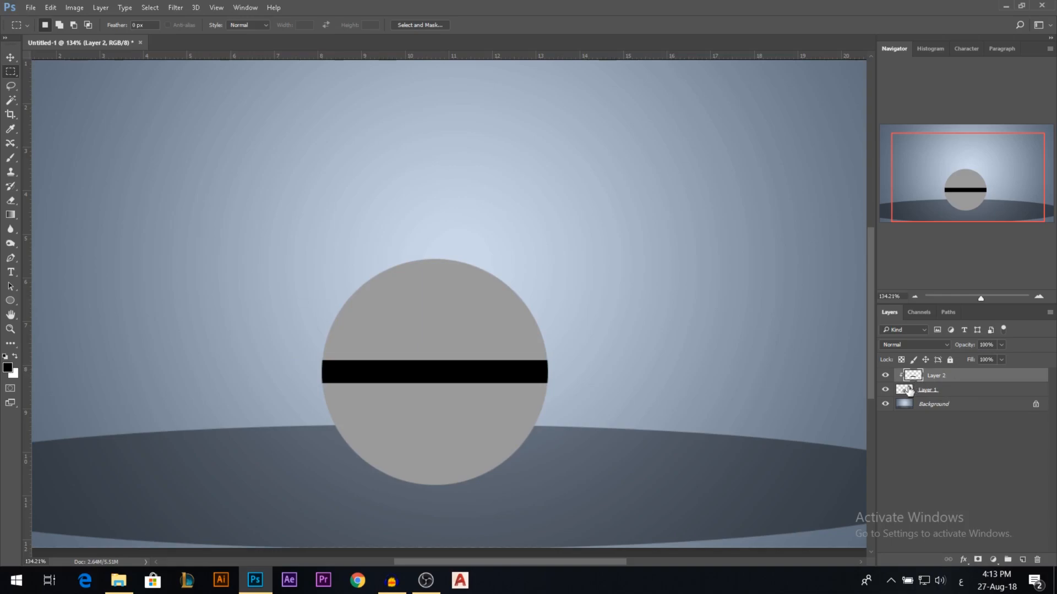
# - Merge the clipped black strip layer with the grey circle layer
pyautogui.keyDown('shift'); pyautogui.click(933, 391); pyautogui.keyUp('shift')
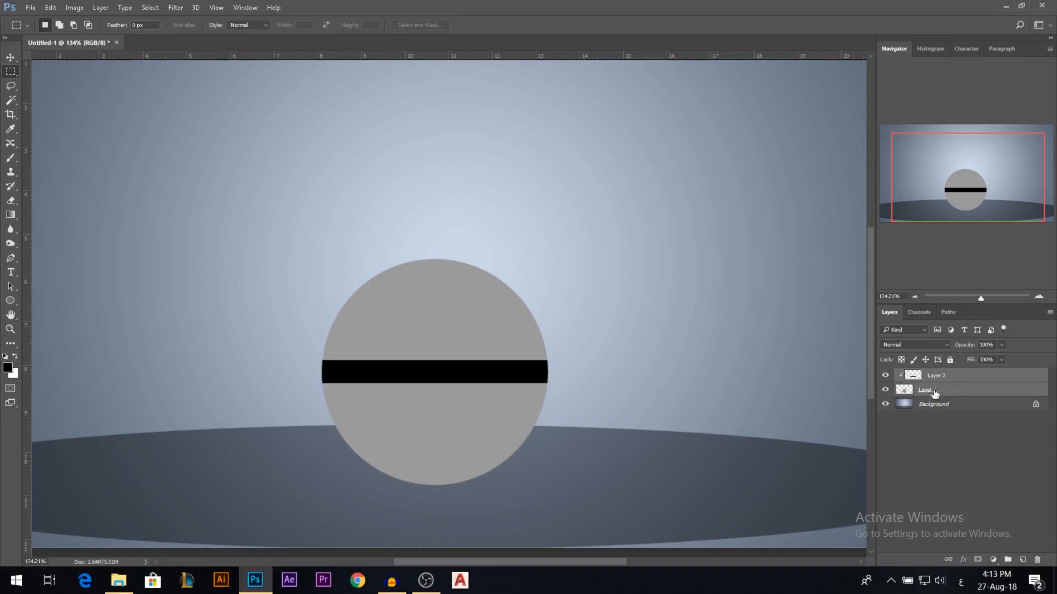
pyautogui.rightClick(939, 384)
pyautogui.click(692, 472)
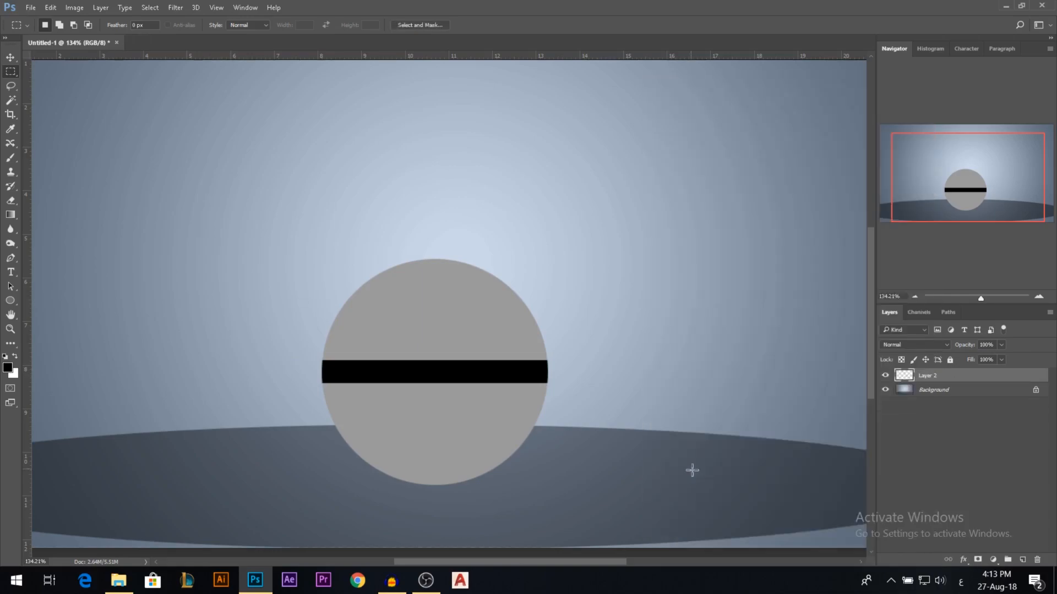
# - Select the grey area above the black band with the Magic Wand and fill it with red ff0000
pyautogui.click(10, 100)
pyautogui.click(436, 329)
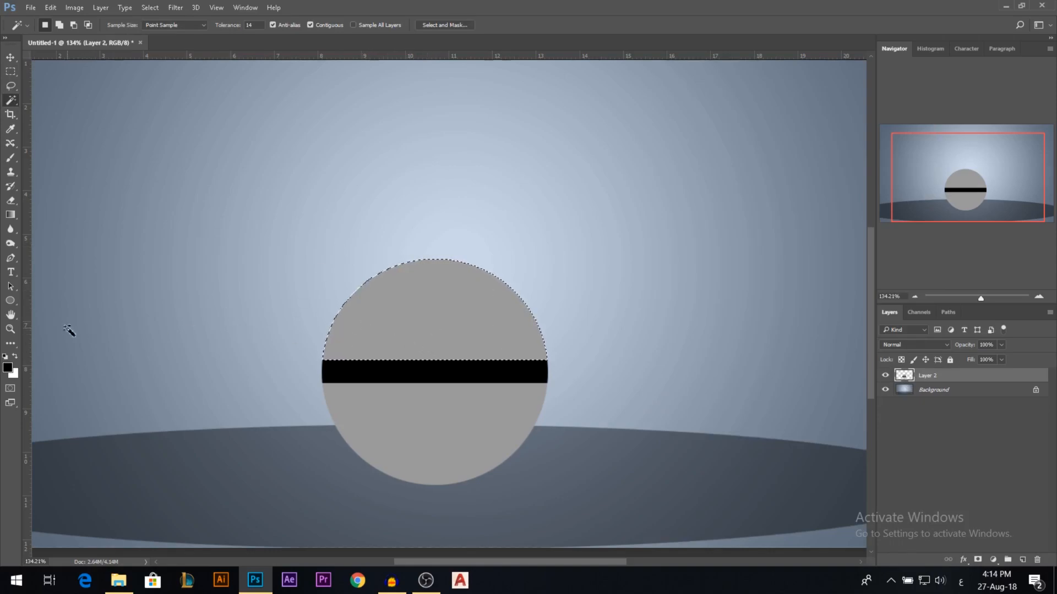
pyautogui.click(8, 368)
pyautogui.click(860, 79)
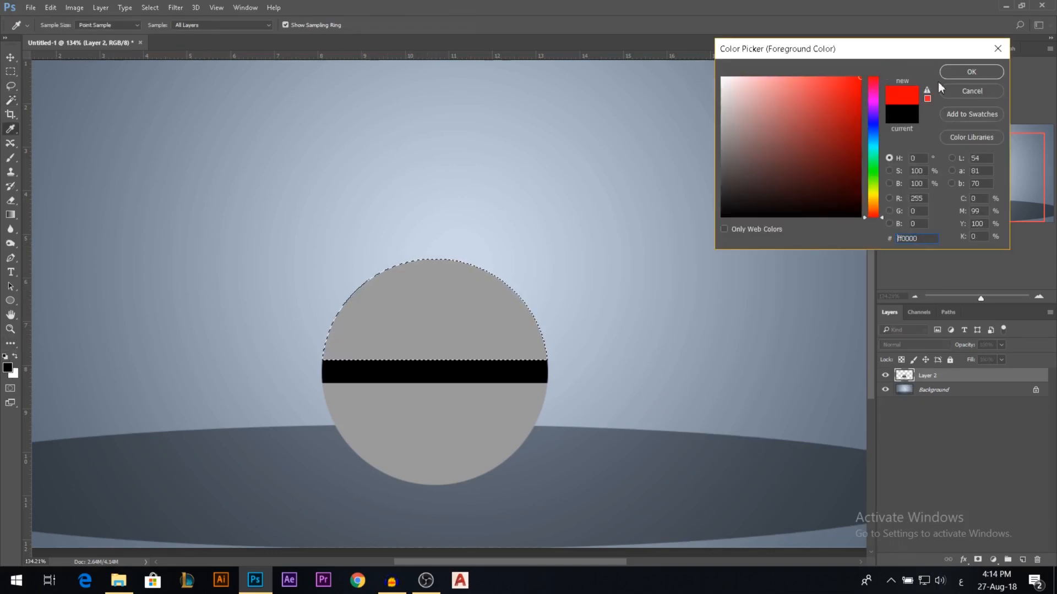
pyautogui.click(969, 73)
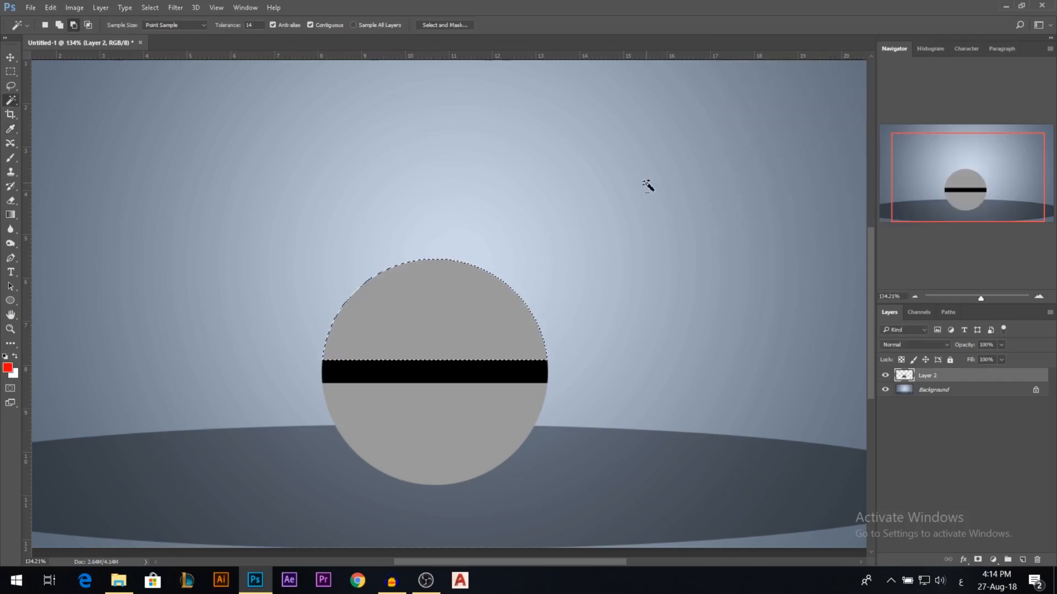
pyautogui.hotkey('alt', 'BackSpace')
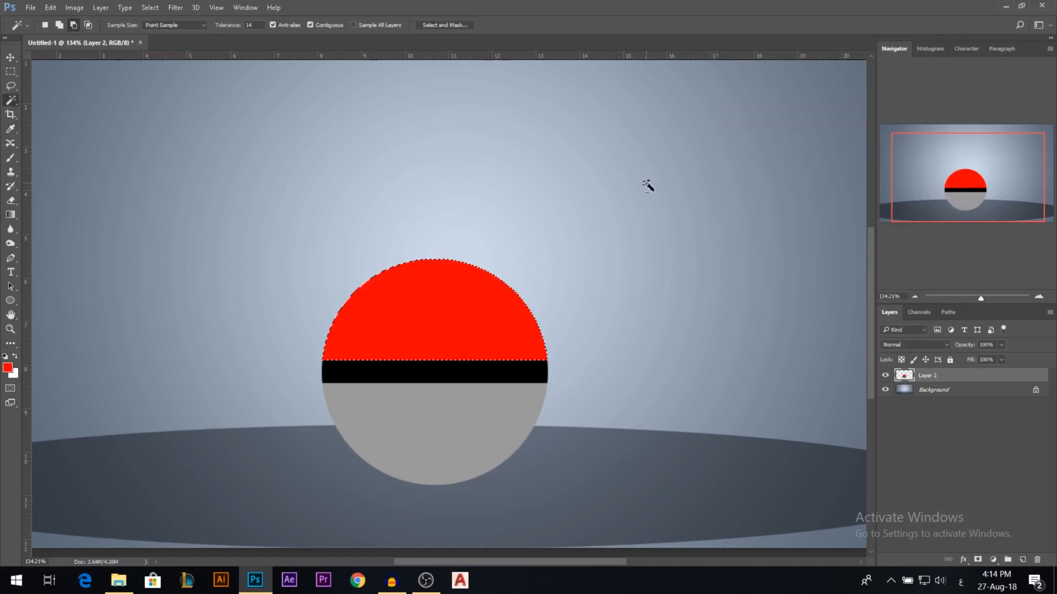
# - Refill the upper half of the ball with a darker red, c20000, and deselect it
pyautogui.click(7, 368)
pyautogui.moveTo(861, 105); pyautogui.dragTo(863, 112)
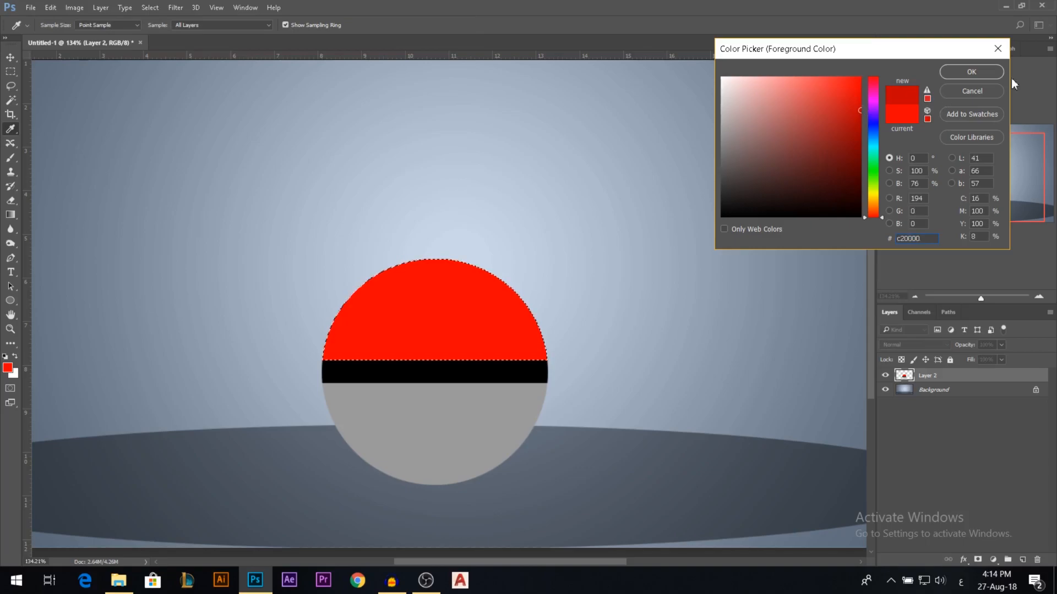
pyautogui.click(972, 72)
pyautogui.hotkey('alt', 'BackSpace')
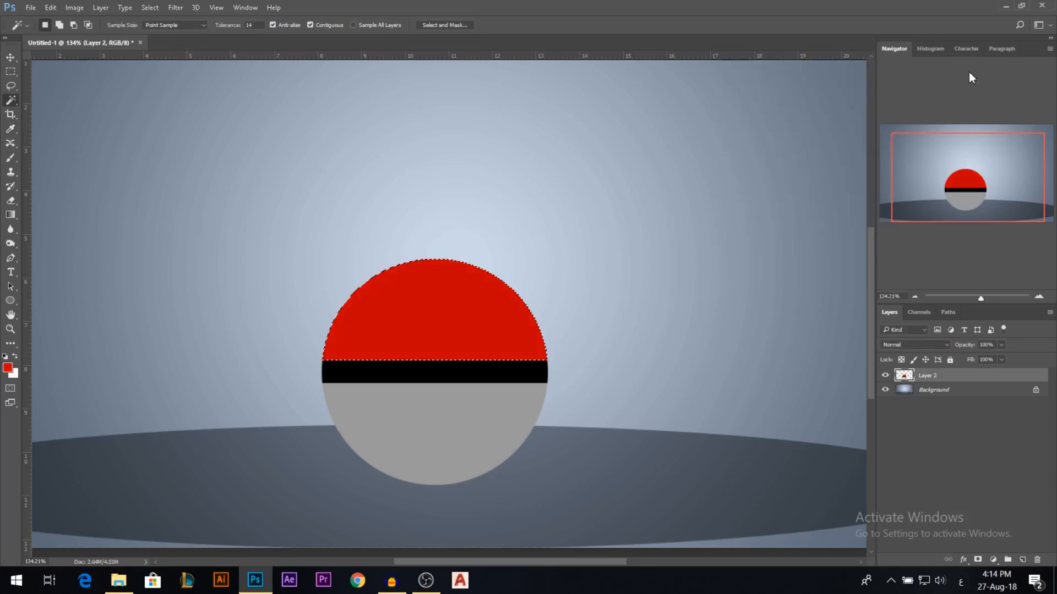
pyautogui.hotkey('ctrl', 'd')
# - Trim a thin sliver off both ends of the black band so it is slightly narrower than the ball
pyautogui.keyDown('alt'); pyautogui.scroll(3, 402, 407); pyautogui.keyUp('alt')
pyautogui.keyDown('alt'); pyautogui.scroll(1, 353, 336); pyautogui.keyUp('alt')
pyautogui.keyDown('alt'); pyautogui.scroll(-4, 349, 330); pyautogui.keyUp('alt')
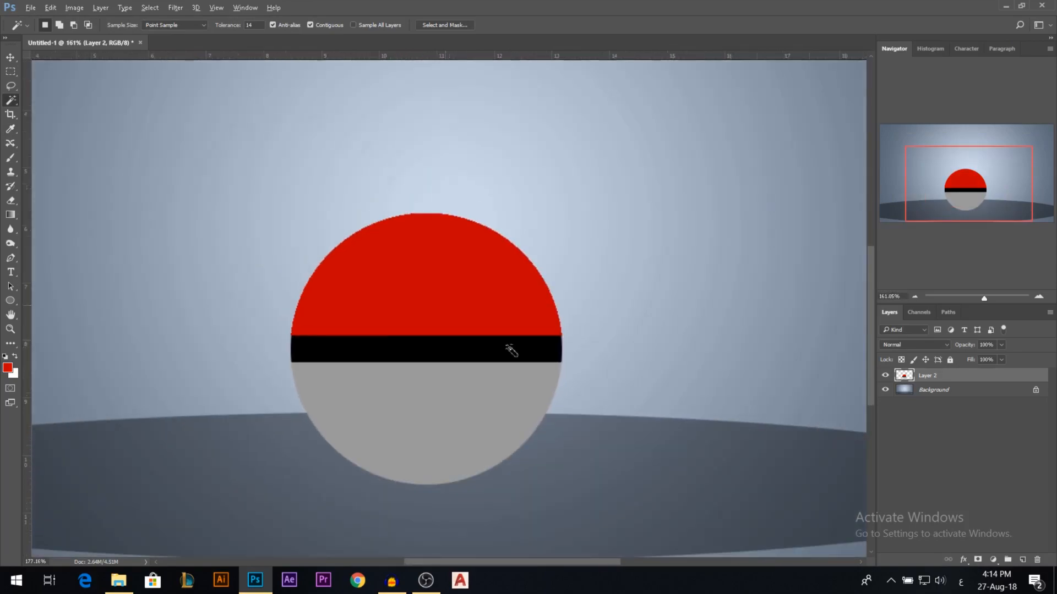
pyautogui.keyDown('alt'); pyautogui.scroll(1, 511, 350); pyautogui.keyUp('alt')
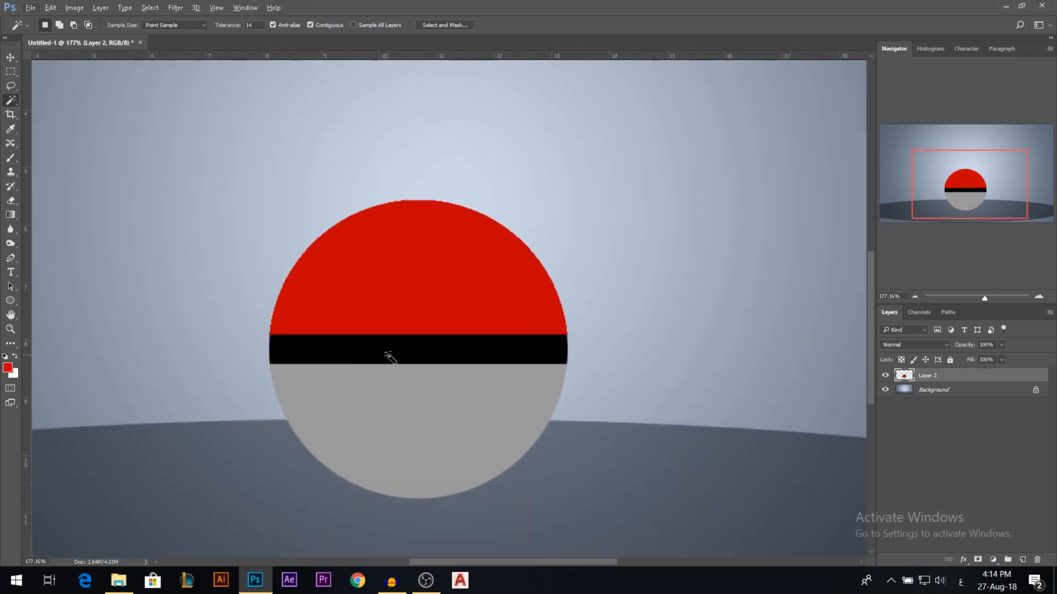
pyautogui.click(11, 74)
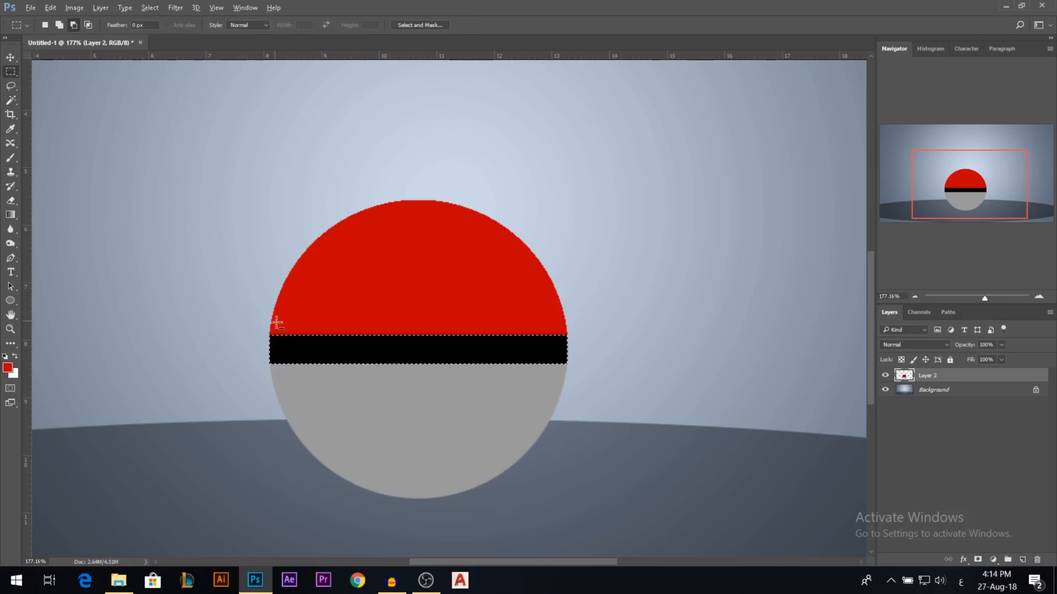
pyautogui.moveTo(275, 319); pyautogui.dragTo(562, 388)
pyautogui.press('Delete')
# - Examine the trimmed ends of the black band and the ball's overall shape
pyautogui.scroll(-2, 473, 403)
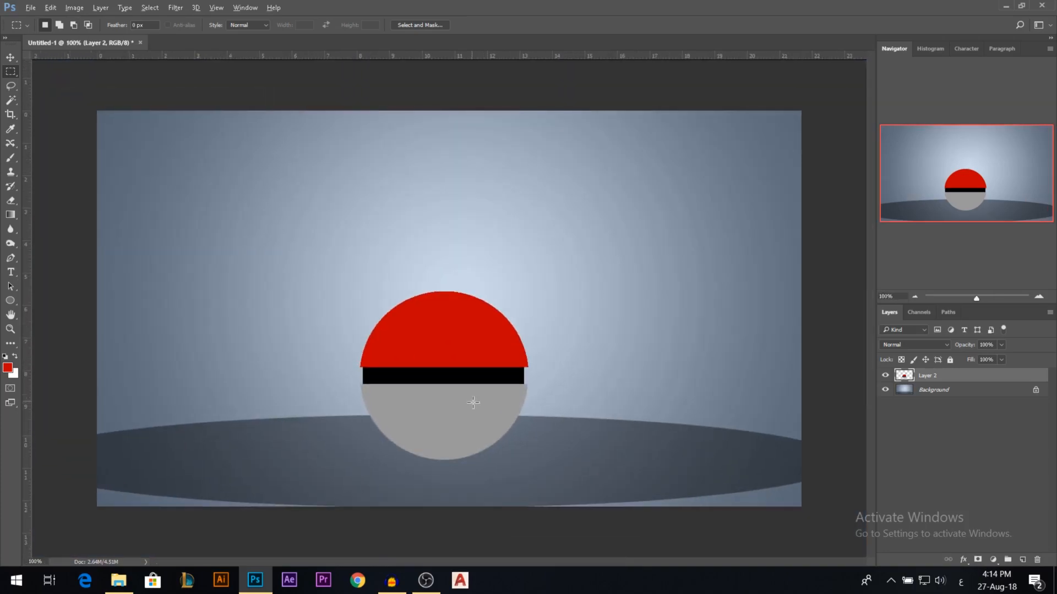
pyautogui.scroll(3, 473, 403)
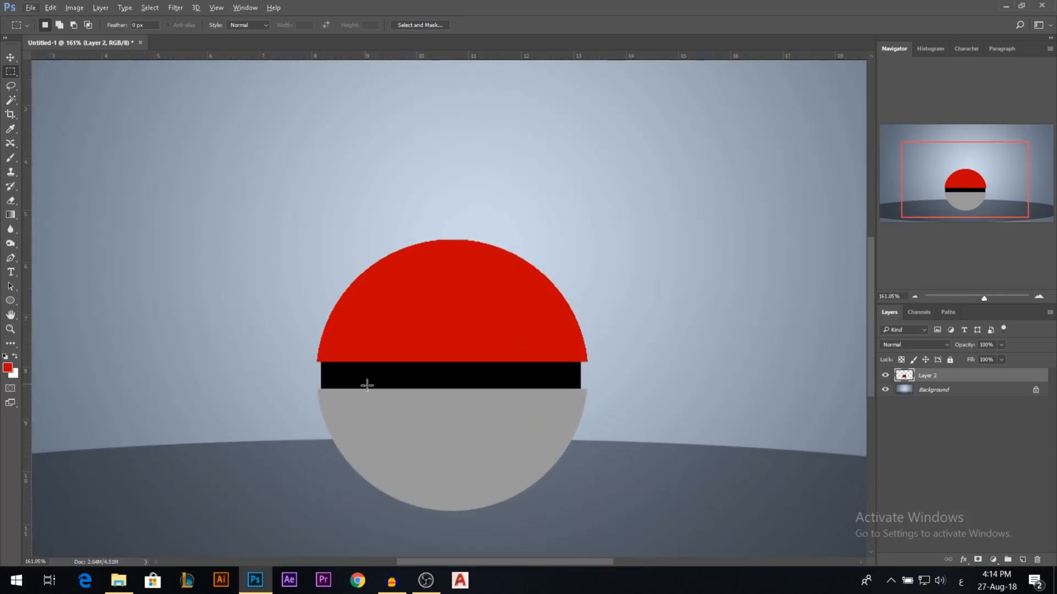
pyautogui.scroll(-1, 365, 405)
pyautogui.scroll(-1, 415, 416)
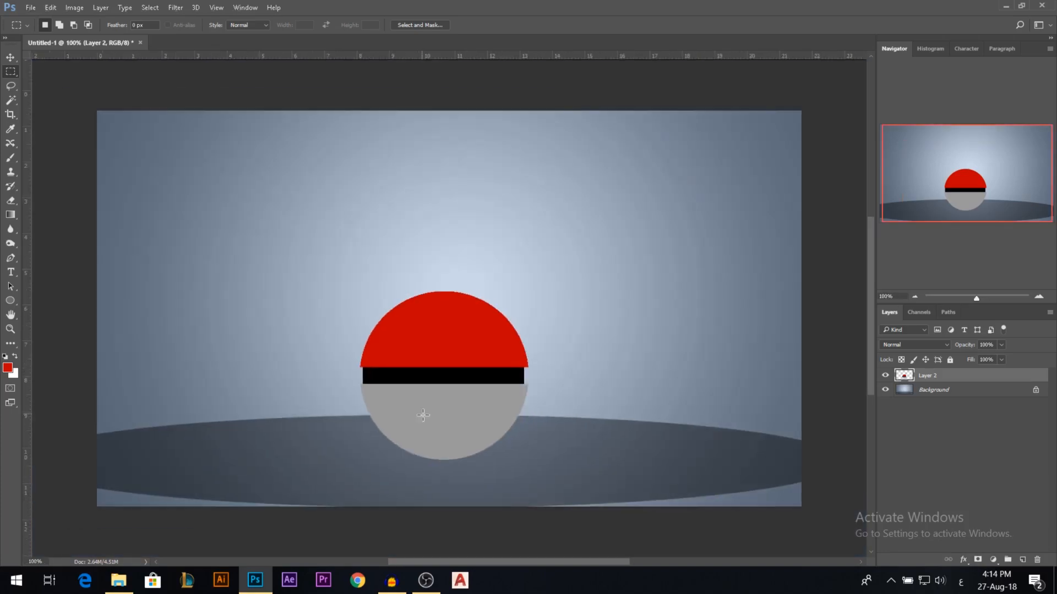
pyautogui.scroll(1, 434, 421)
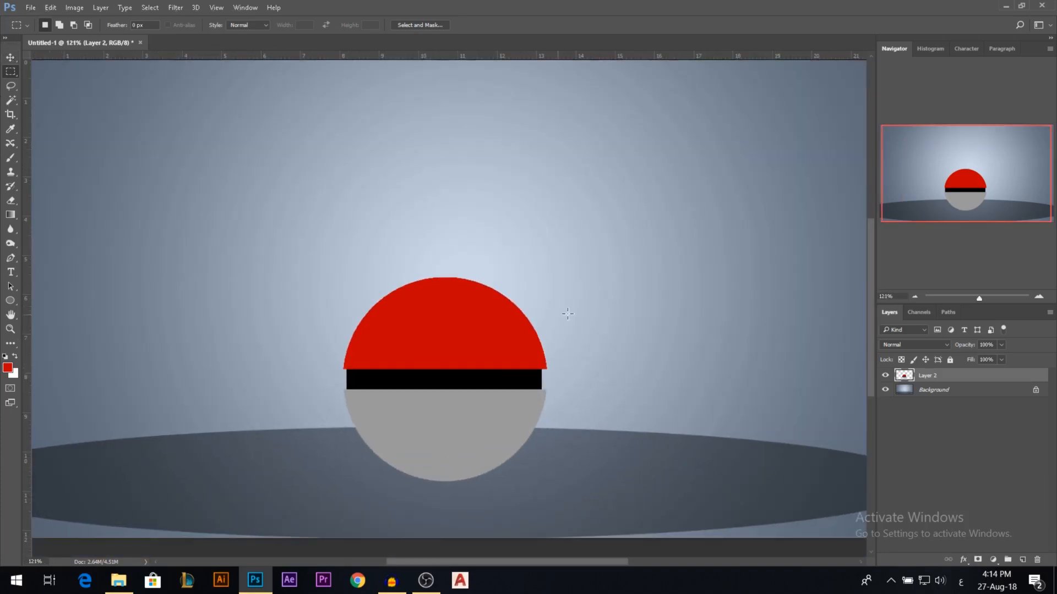
pyautogui.scroll(-3, 531, 397)
pyautogui.scroll(2, 441, 341)
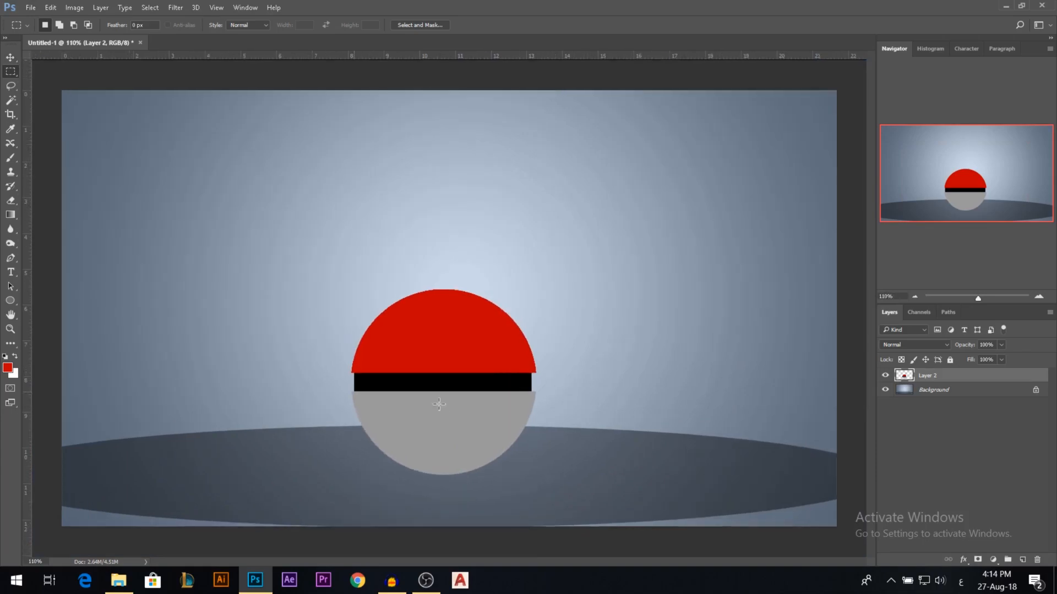
pyautogui.scroll(-1, 418, 390)
pyautogui.scroll(2, 506, 386)
pyautogui.scroll(2, 423, 380)
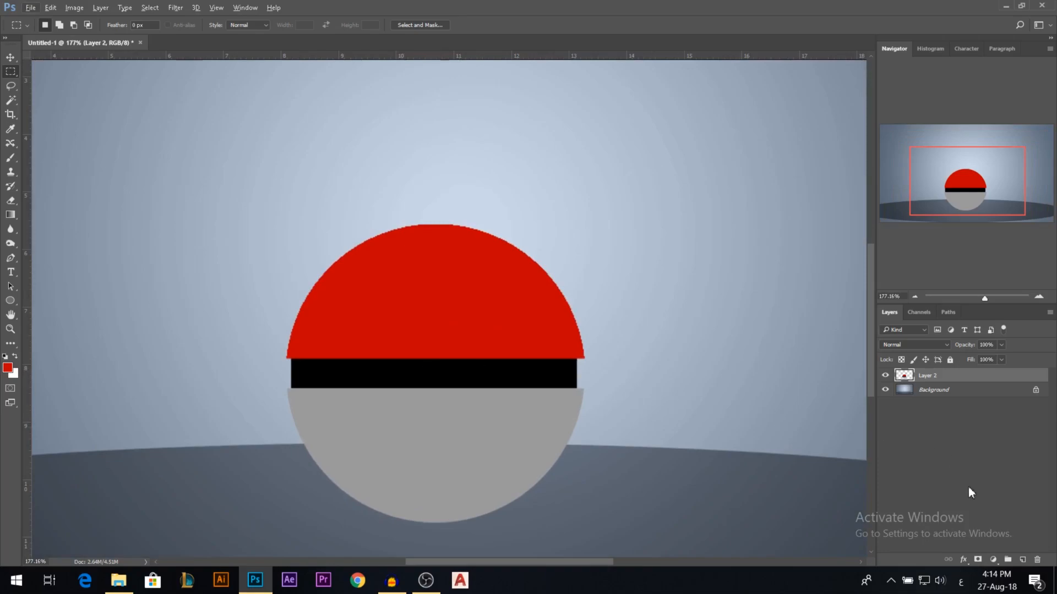
# - Add a new layer above the ball and make a small circular selection centred on the ball's black band
pyautogui.click(1025, 560)
pyautogui.click(930, 390)
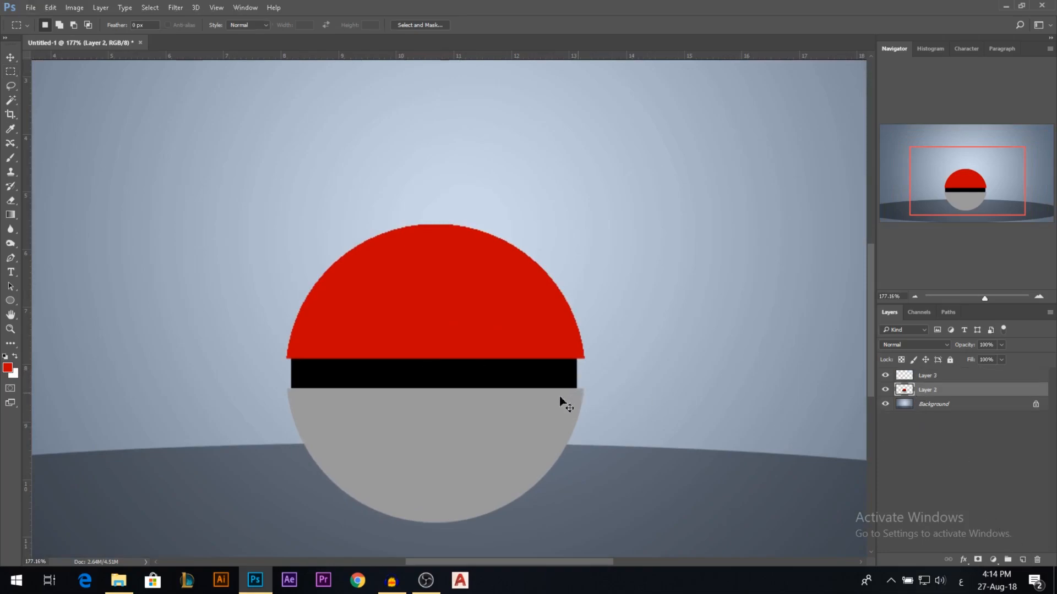
pyautogui.hotkey('ctrl', 't')
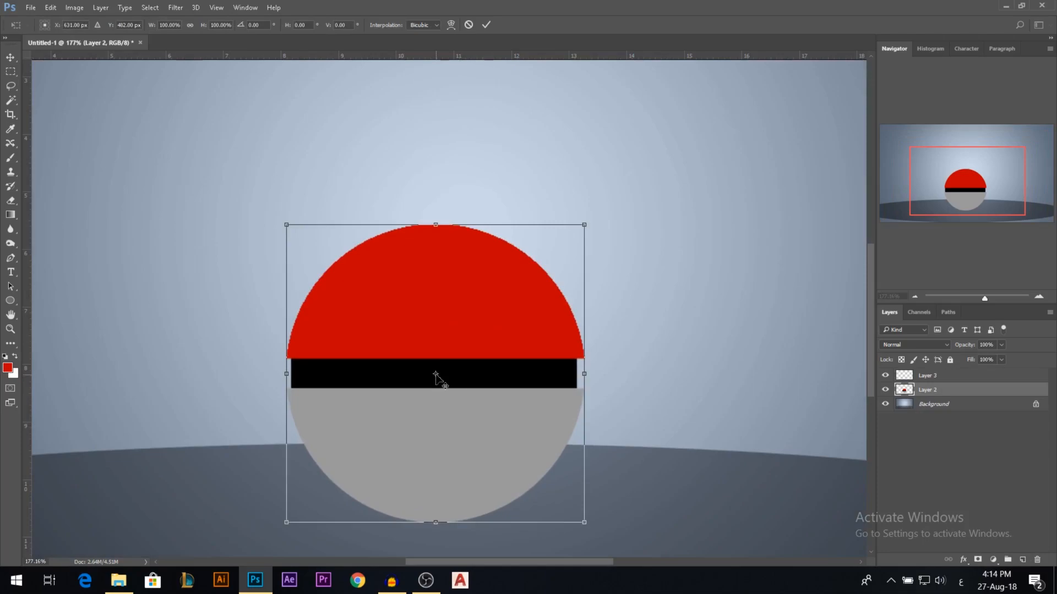
pyautogui.rightClick(11, 71)
pyautogui.click(48, 81)
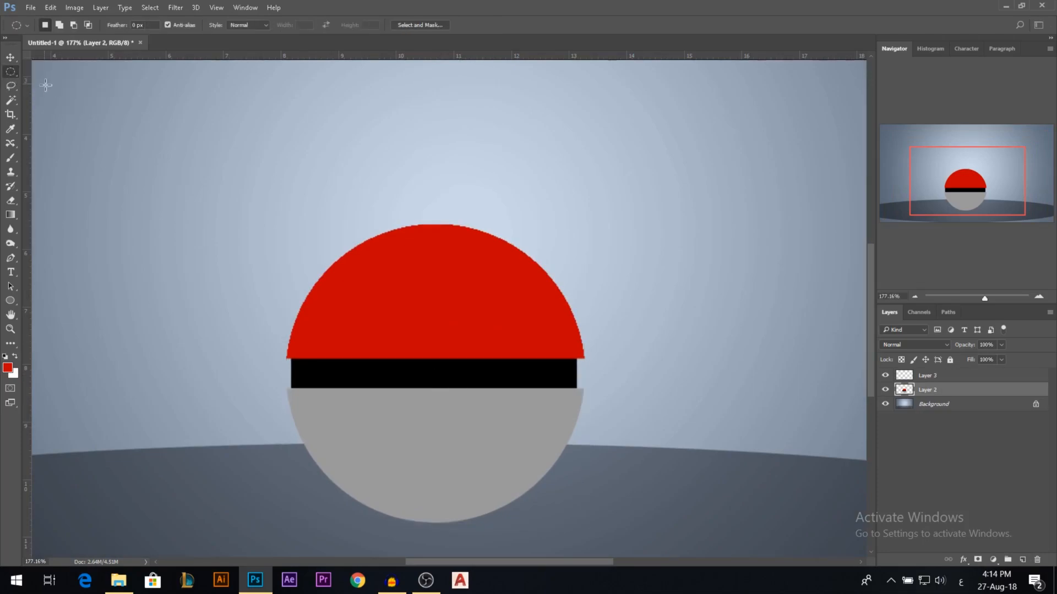
pyautogui.hotkey('ctrl', 't')
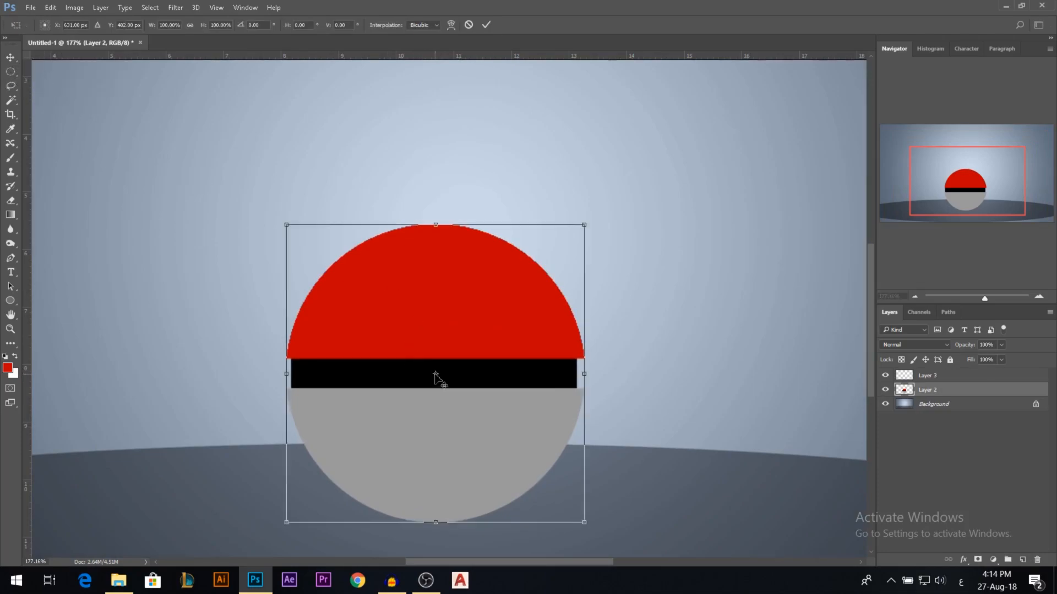
pyautogui.press('Escape')
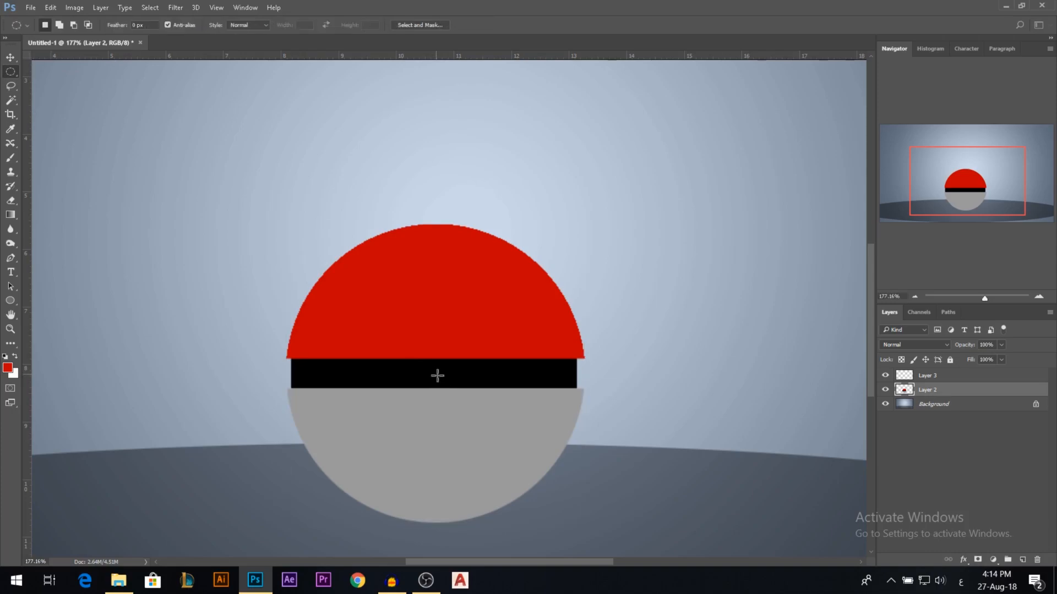
pyautogui.moveTo(439, 376); pyautogui.dragTo(488, 338)
# - Fill the circular selection with black on the new empty layer, using the default colours
pyautogui.hotkey('alt', ']')
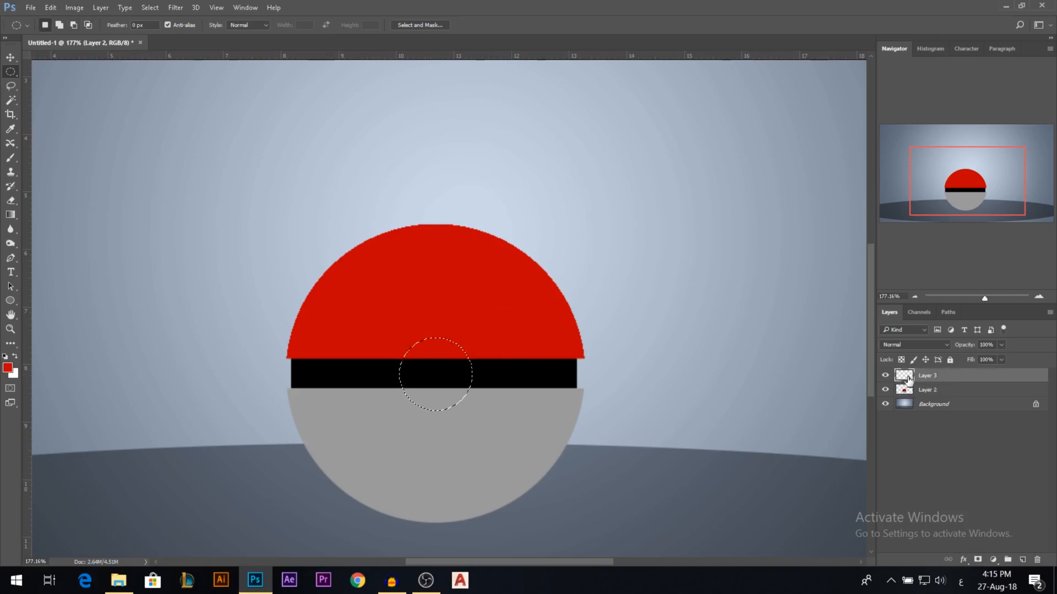
pyautogui.press('d')
pyautogui.hotkey('alt', 'BackSpace')
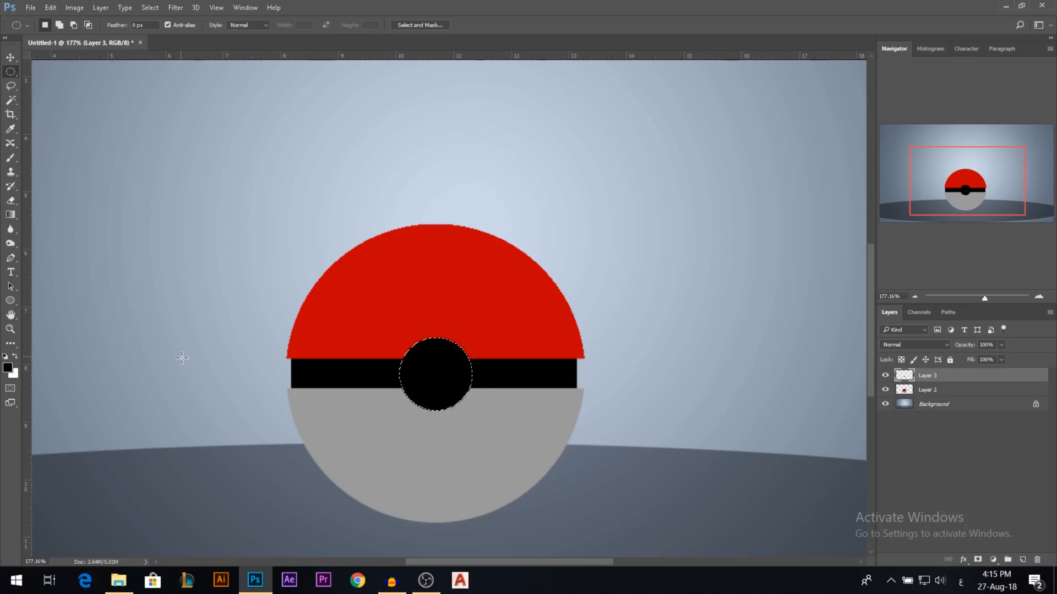
# - Contract the circular selection by 10 pixels and delete its contents to turn the black disc into a ring
pyautogui.click(153, 9)
pyautogui.moveTo(220, 188)
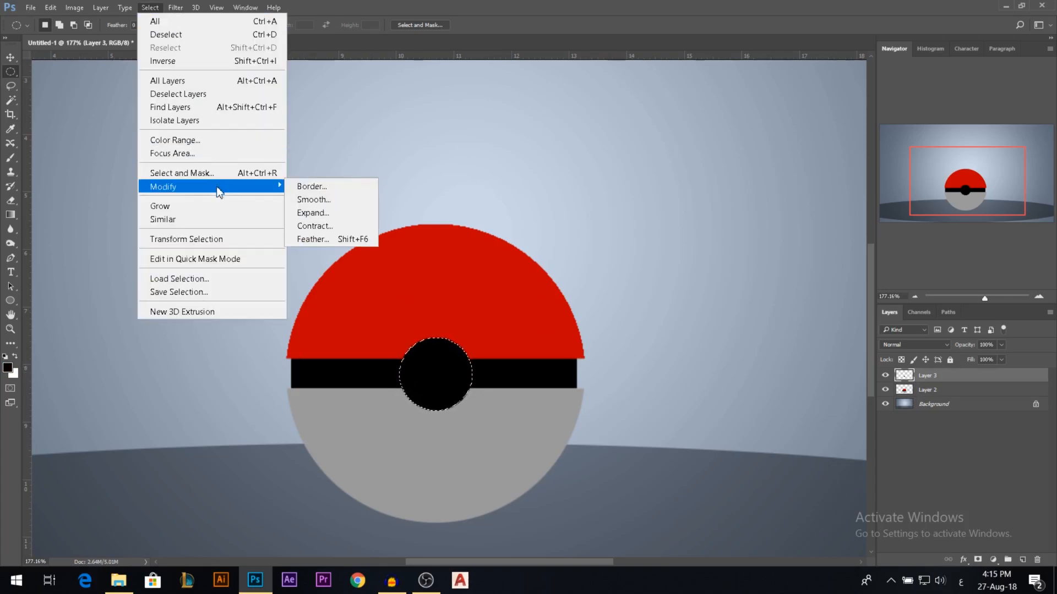
pyautogui.click(337, 226)
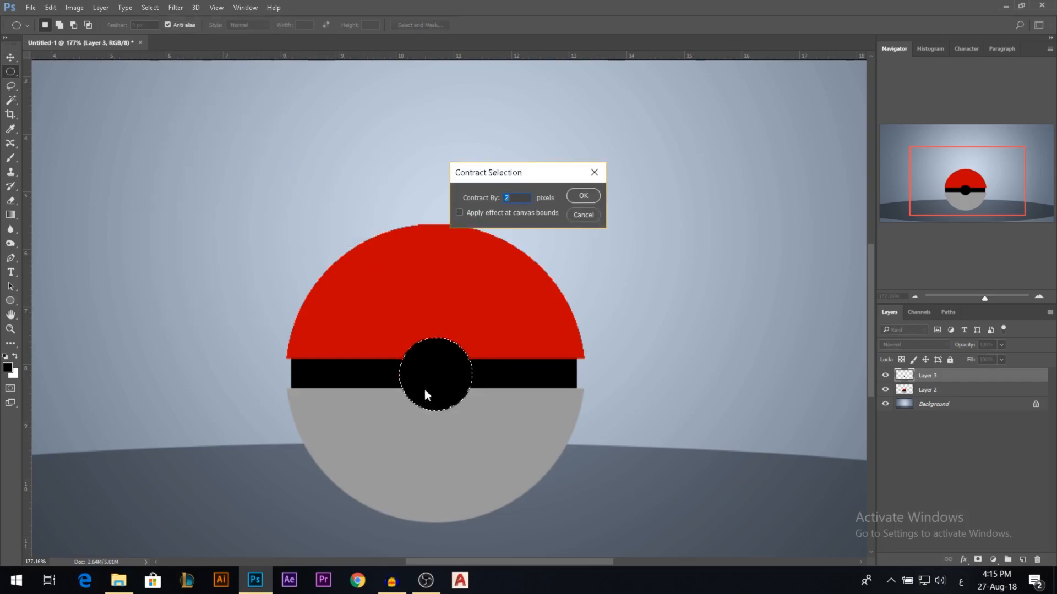
pyautogui.write('10')
pyautogui.press('Return')
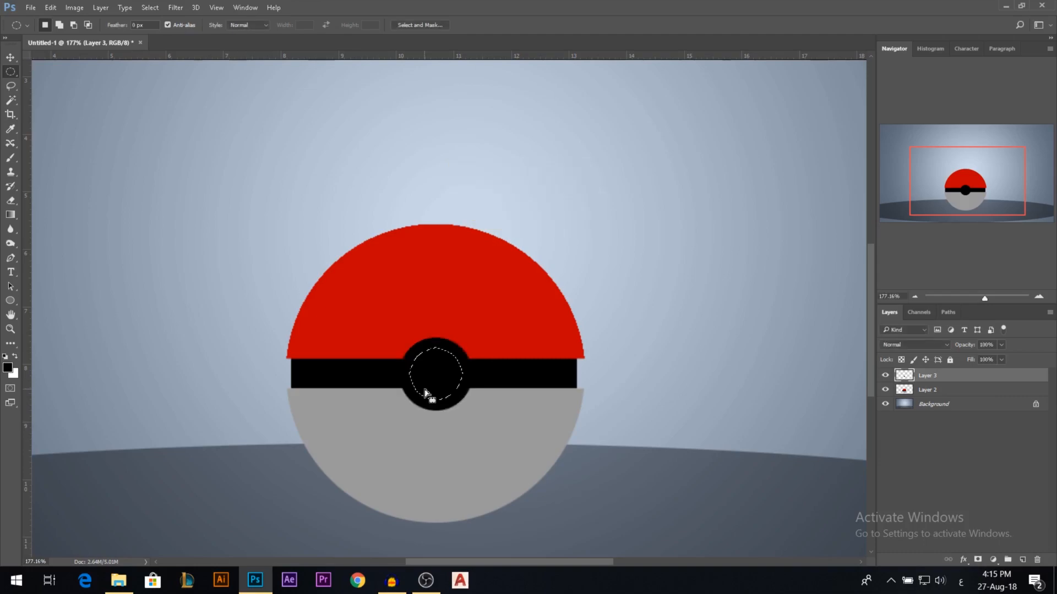
pyautogui.press('Delete')
# - Add a new layer above the black ring and fill the contracted circular selection with white
pyautogui.click(1023, 560)
pyautogui.click(15, 356)
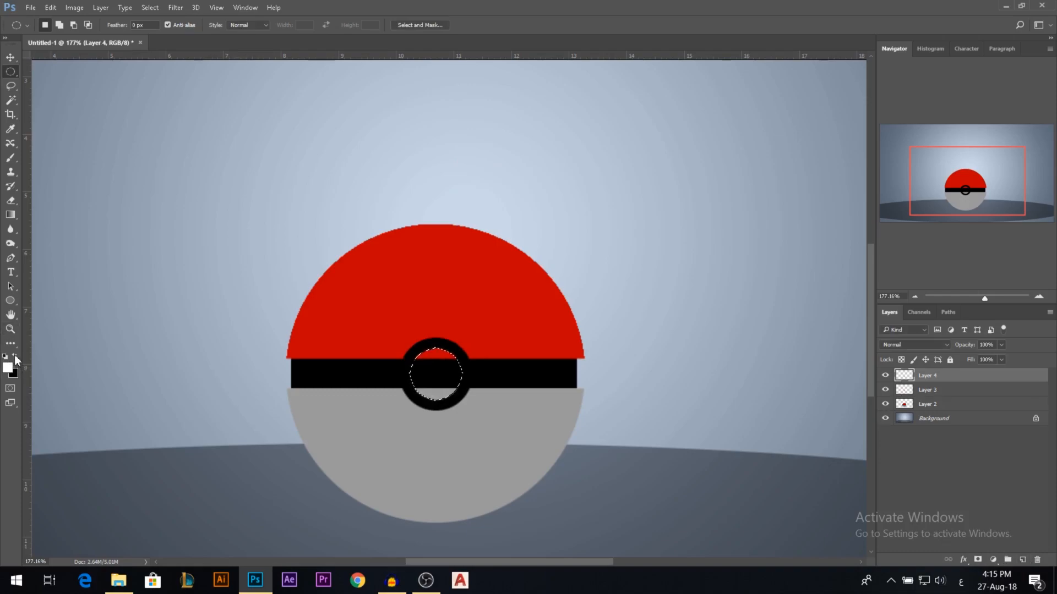
pyautogui.hotkey('alt', 'BackSpace')
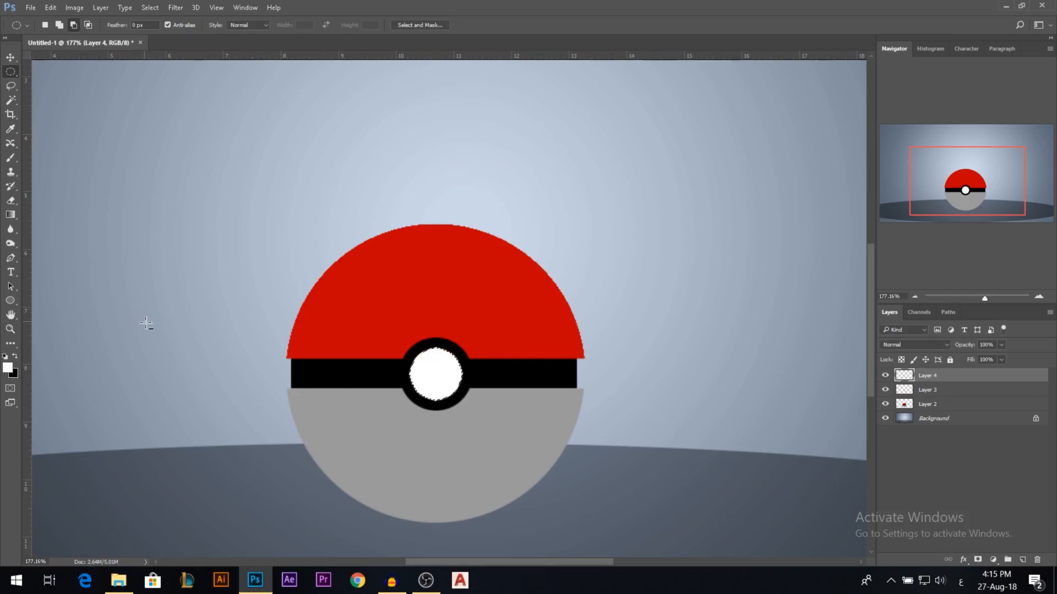
# - Sample the grey of the ball's lower half (#9b9b9b) and recolour the white button disc with it
pyautogui.click(7, 366)
pyautogui.click(422, 455)
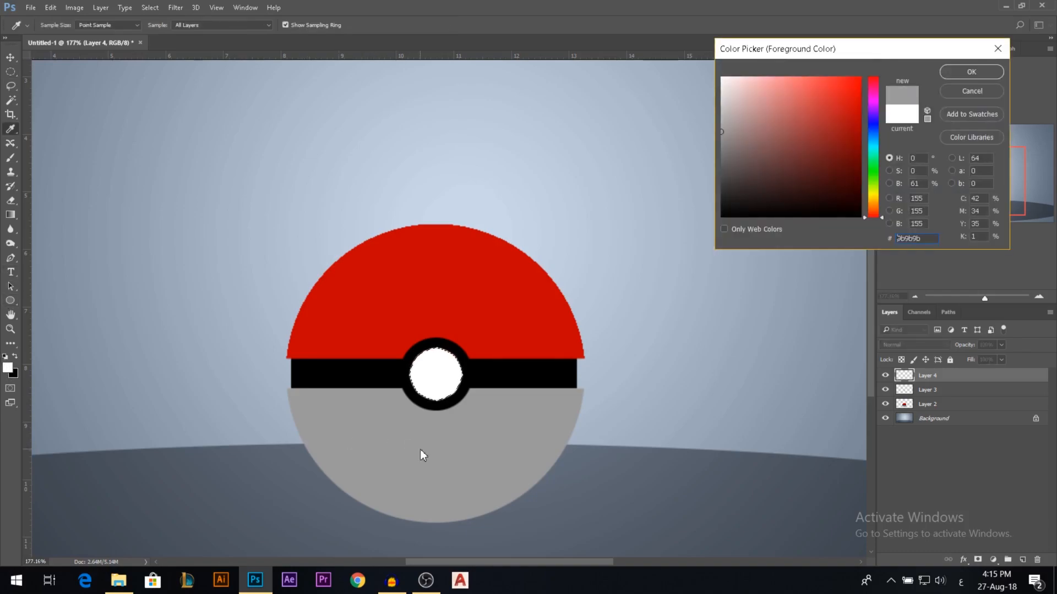
pyautogui.press('Return')
pyautogui.press('m')
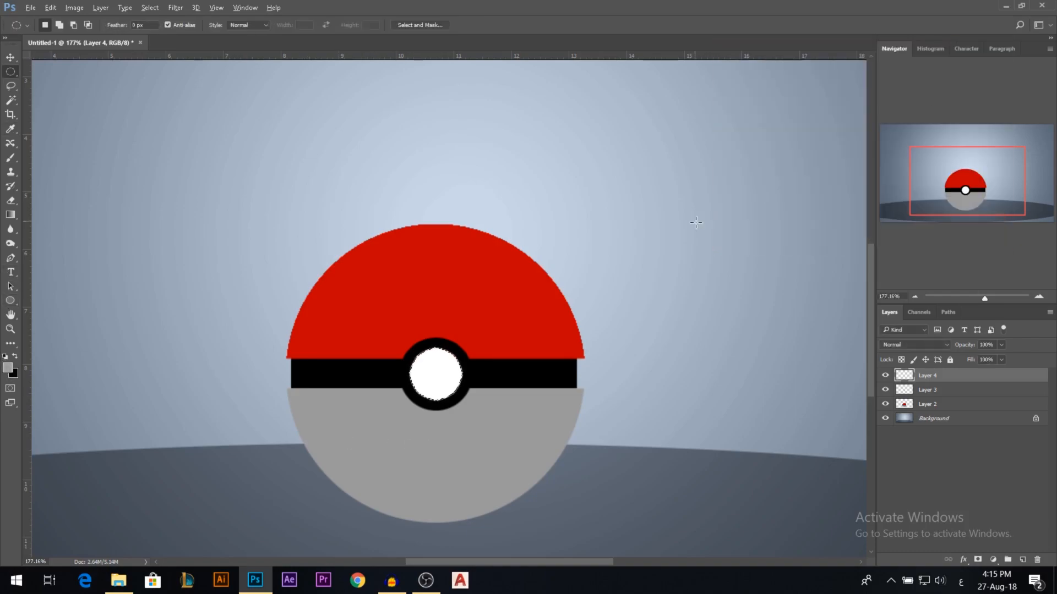
pyautogui.hotkey('alt', 'BackSpace')
pyautogui.scroll(-3, 450, 398)
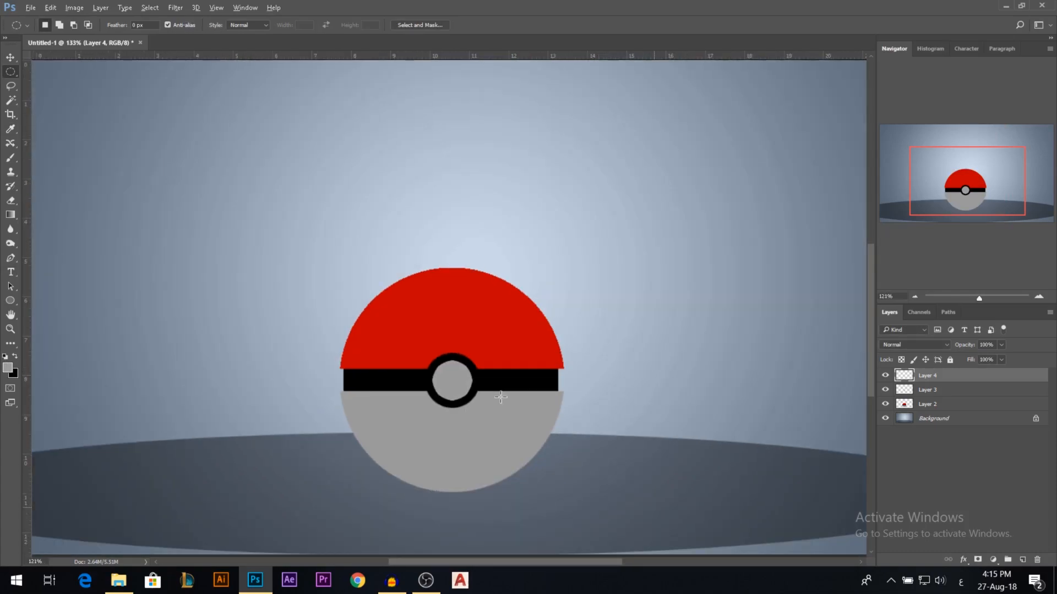
# - Add a smaller black disc centred on the grey button, on its own new layer
pyautogui.scroll(6, 461, 415)
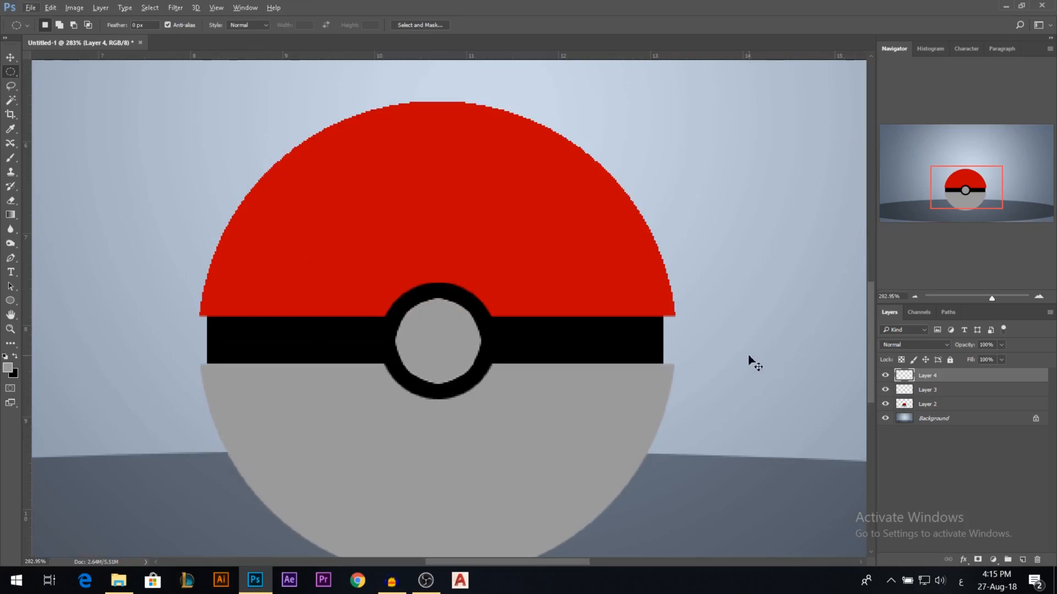
pyautogui.hotkey('ctrl', 't')
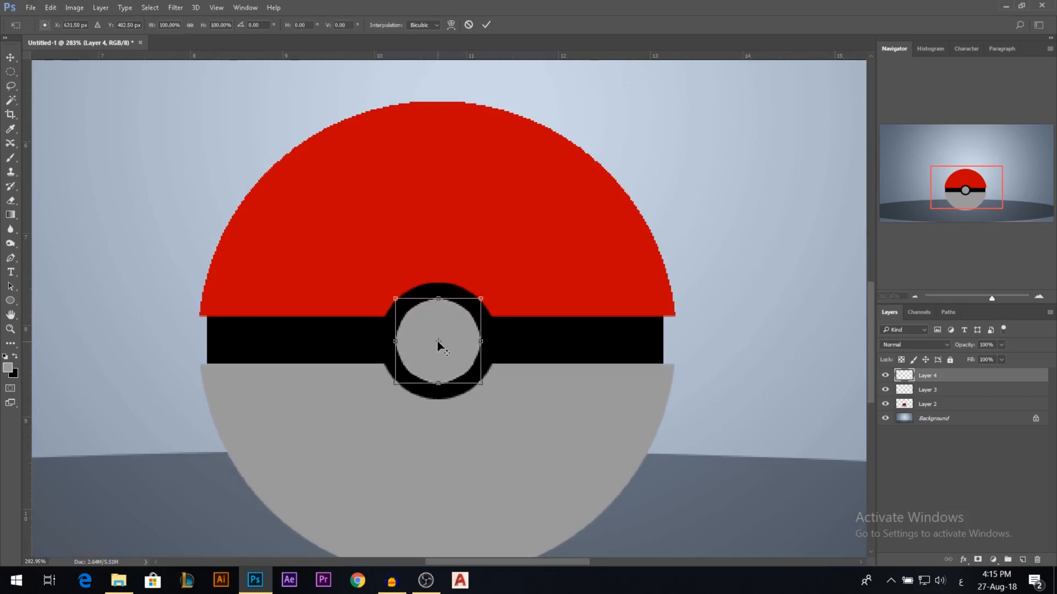
pyautogui.press('Return')
pyautogui.press('m')
pyautogui.moveTo(438, 341); pyautogui.dragTo(476, 317)
pyautogui.click(1022, 561)
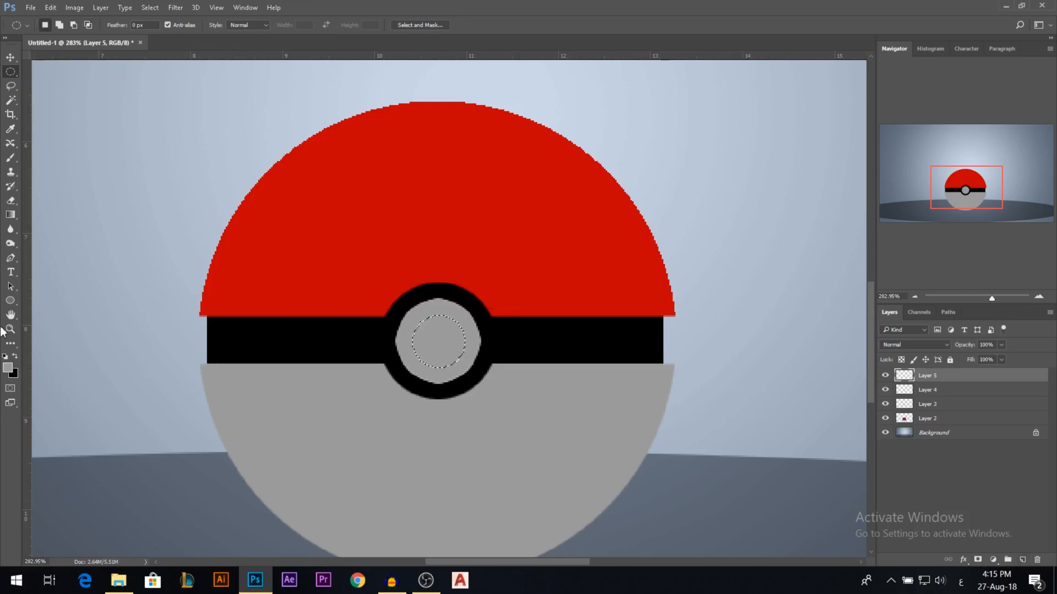
pyautogui.hotkey('alt', 'BackSpace')
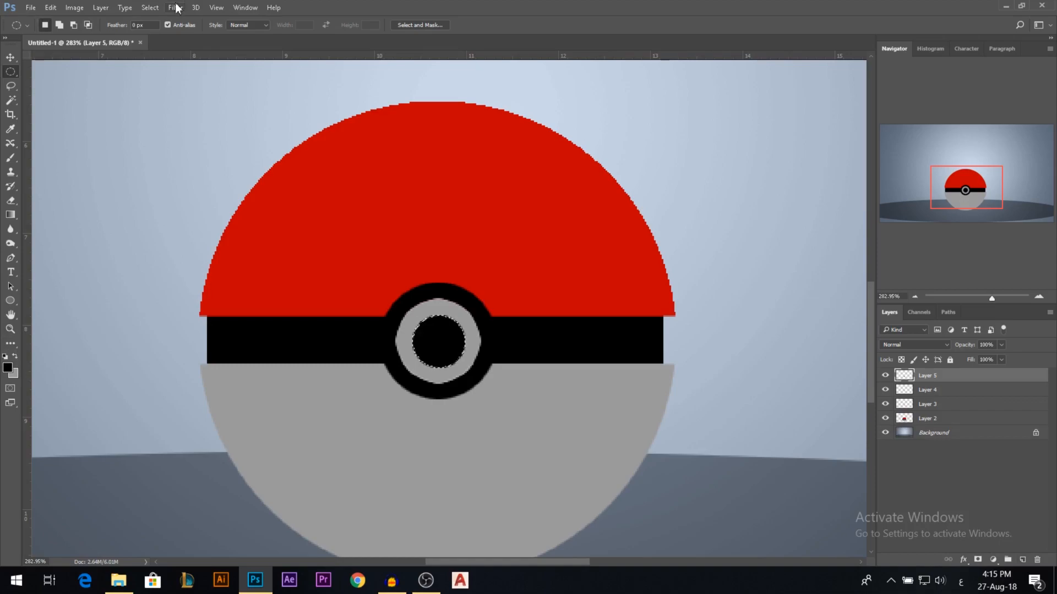
# - Contract the selection by 1 pixel, delete its contents to leave a thin black ring, and deselect
pyautogui.click(150, 7)
pyautogui.moveTo(213, 184)
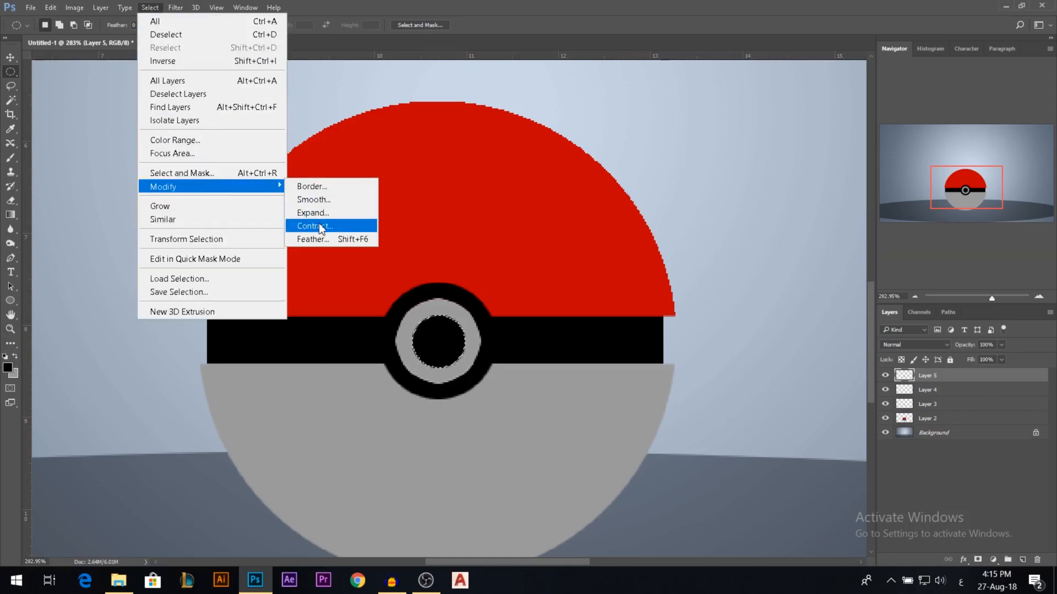
pyautogui.click(319, 224)
pyautogui.write('1')
pyautogui.click(576, 192)
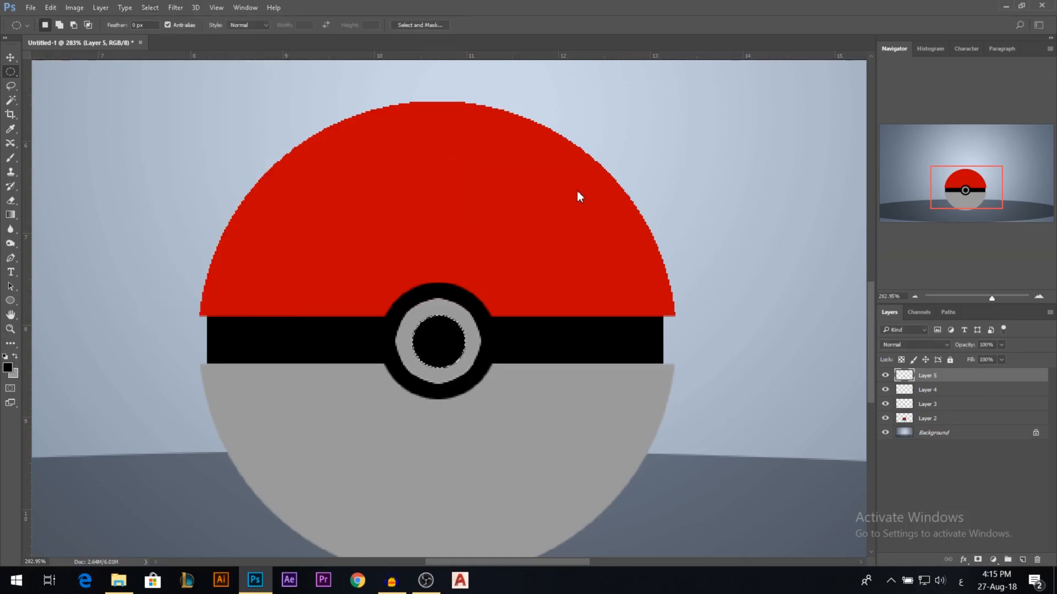
pyautogui.press('Delete')
pyautogui.hotkey('ctrl', 'd')
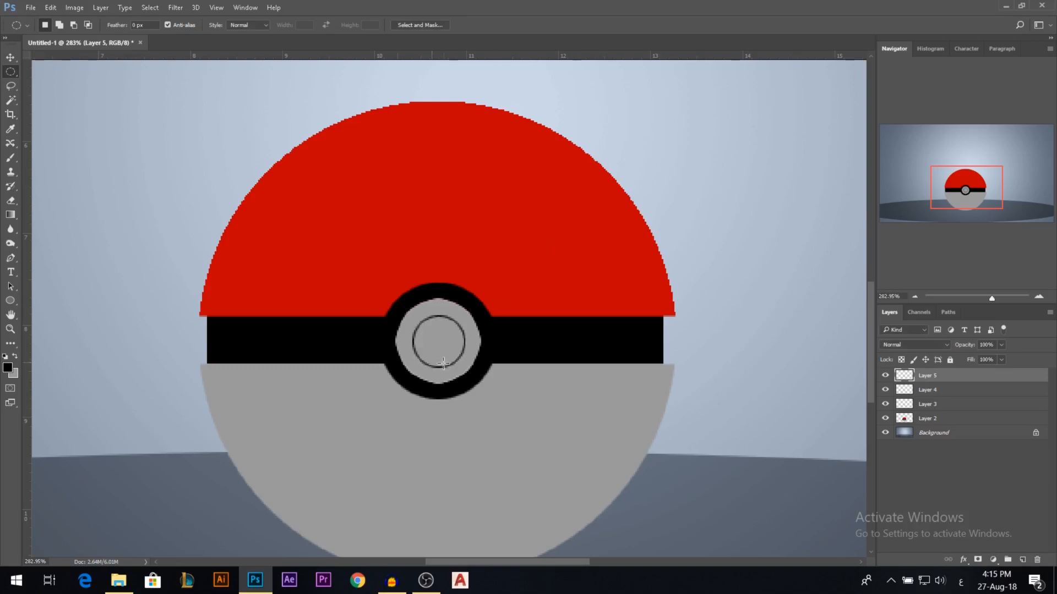
pyautogui.scroll(-6, 378, 279)
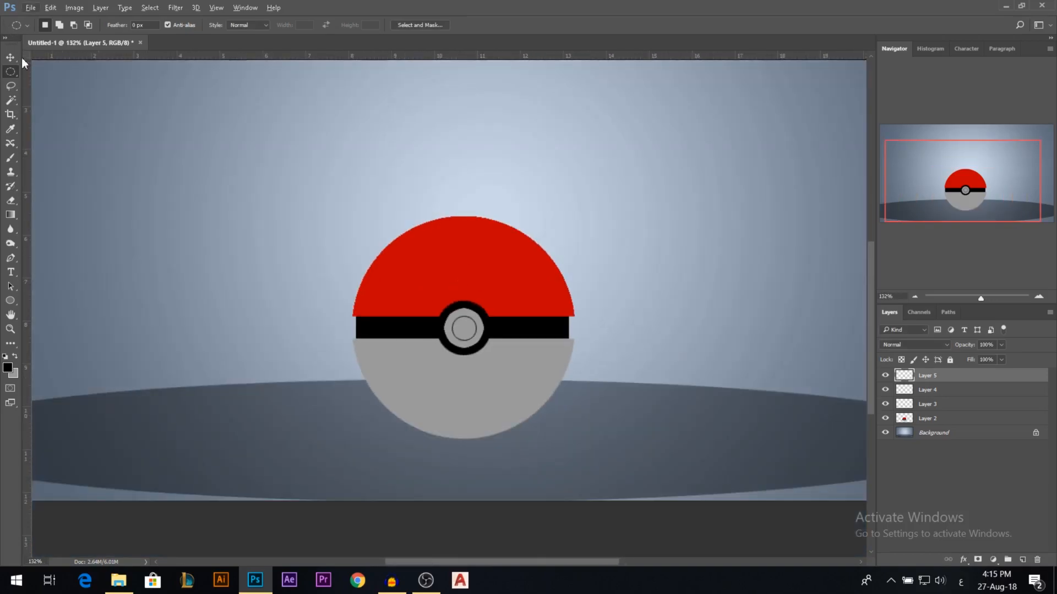
# - Toggle the visibility of Layer 3 and Layer 4 to identify which parts of the central button they hold
pyautogui.press('v')
pyautogui.scroll(2, 368, 442)
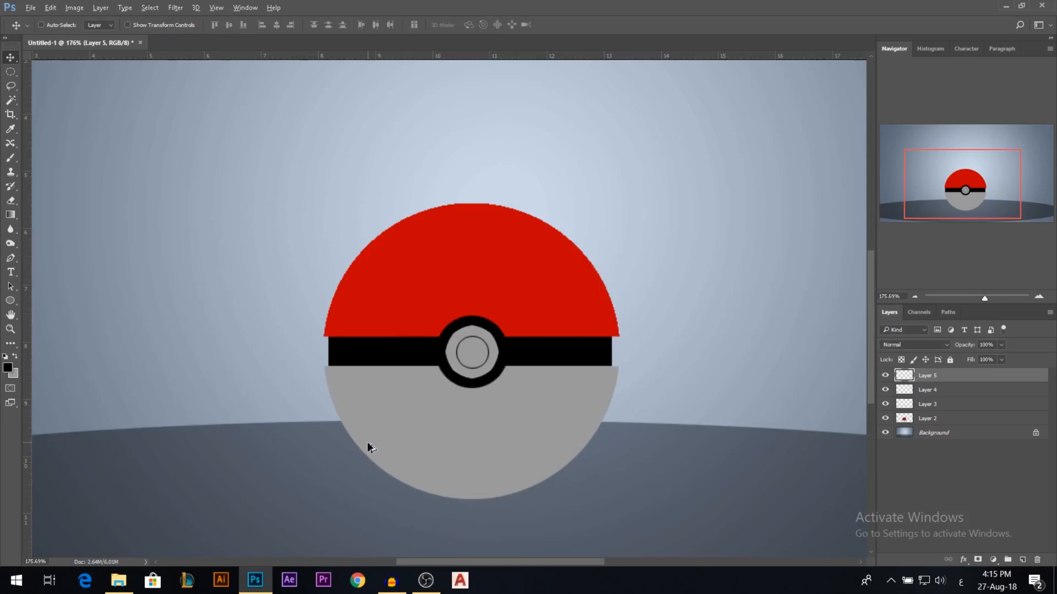
pyautogui.scroll(-1, 417, 391)
pyautogui.keyDown('shift'); pyautogui.click(951, 418); pyautogui.keyUp('shift')
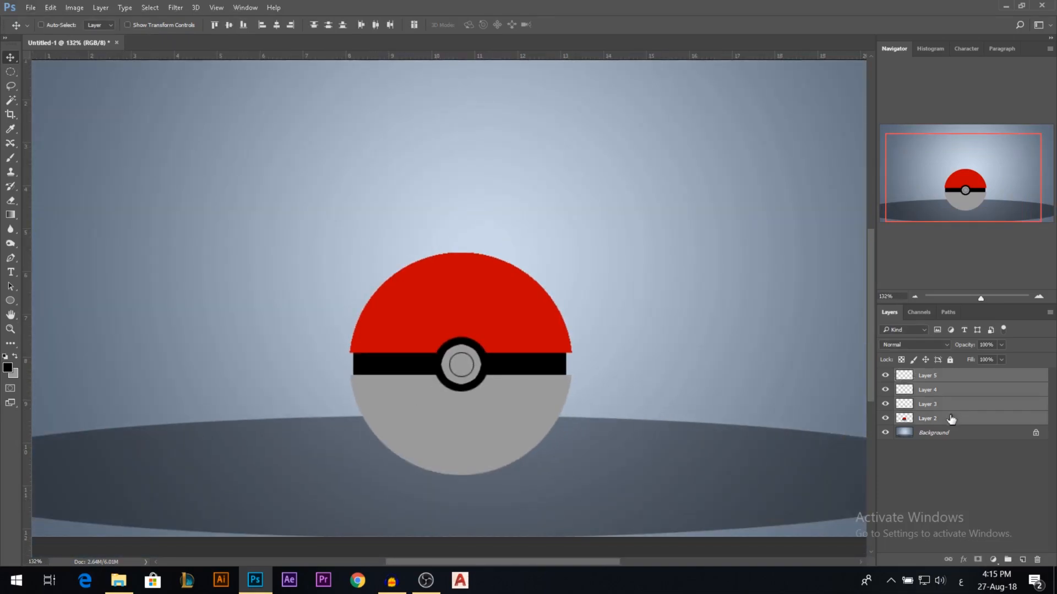
pyautogui.click(885, 404)
pyautogui.click(885, 404)
pyautogui.click(885, 404)
pyautogui.click(885, 404)
pyautogui.click(885, 390)
pyautogui.click(885, 390)
# - Brighten the button's grey disc on Layer 4 to a very light grey with Brightness/Contrast
pyautogui.click(924, 391)
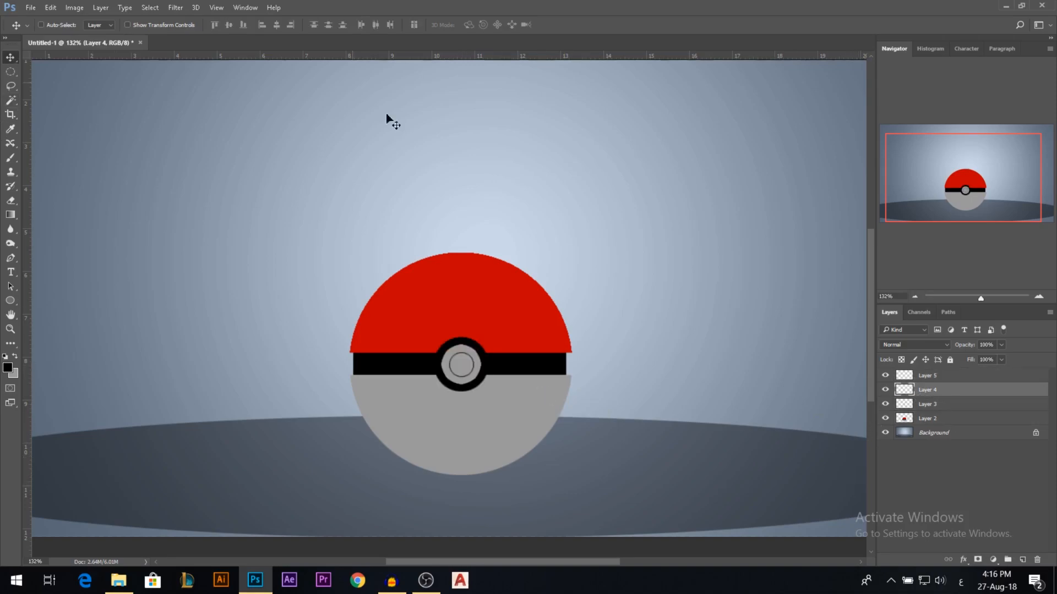
pyautogui.click(74, 8)
pyautogui.moveTo(137, 42)
pyautogui.click(251, 44)
pyautogui.moveTo(182, 78); pyautogui.dragTo(191, 78)
pyautogui.click(252, 70)
pyautogui.press('v')
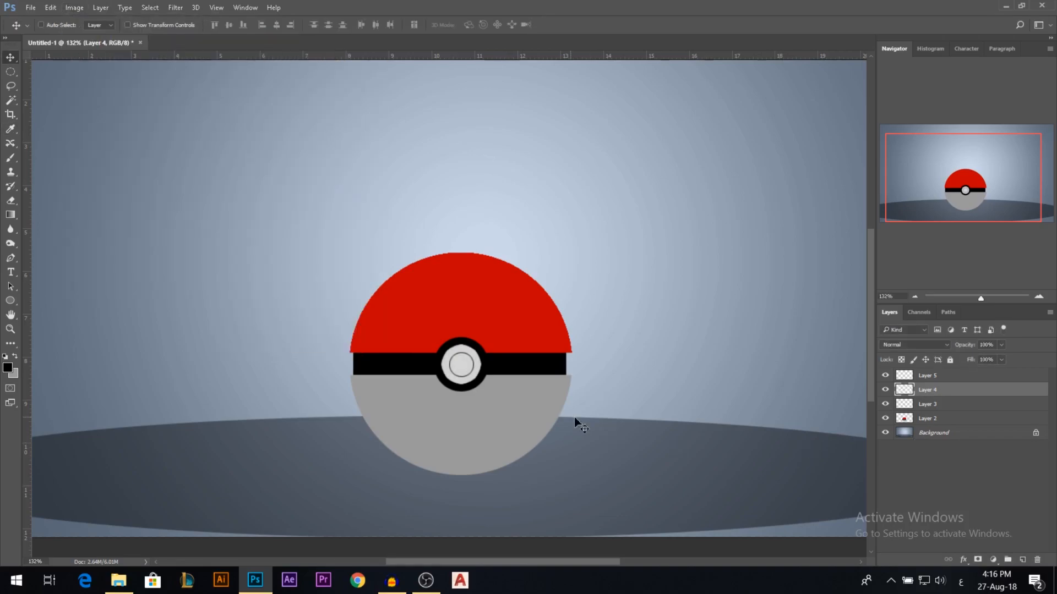
# - Select the ball's grey lower half on Layer 2 with the Magic Wand at a tolerance of 120
pyautogui.keyDown('ctrl'); pyautogui.click(530, 419); pyautogui.keyUp('ctrl')
pyautogui.click(885, 419)
pyautogui.click(885, 418)
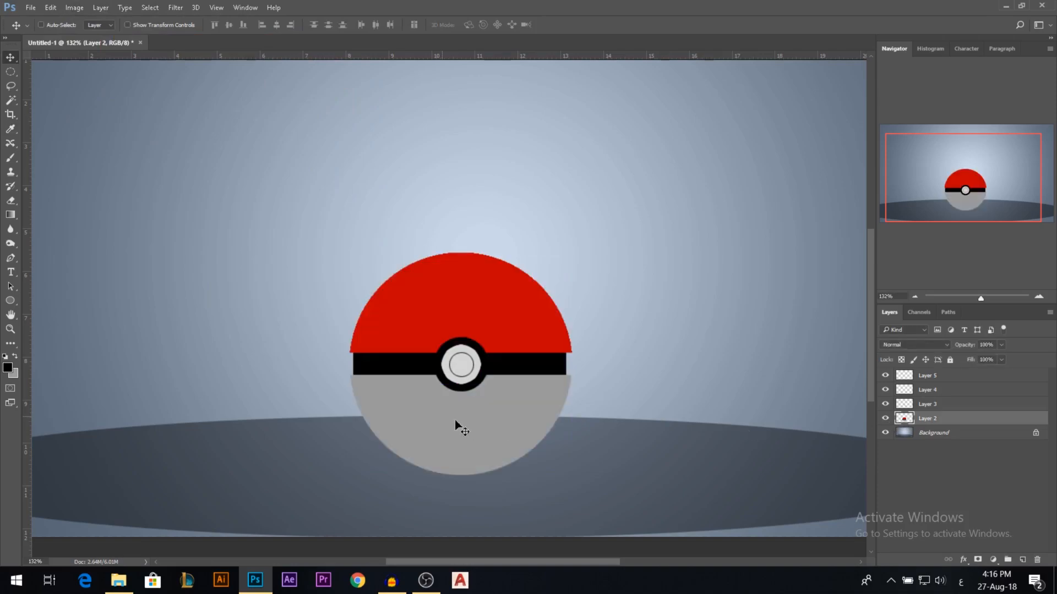
pyautogui.click(10, 101)
pyautogui.moveTo(226, 26); pyautogui.dragTo(277, 49)
pyautogui.click(491, 429)
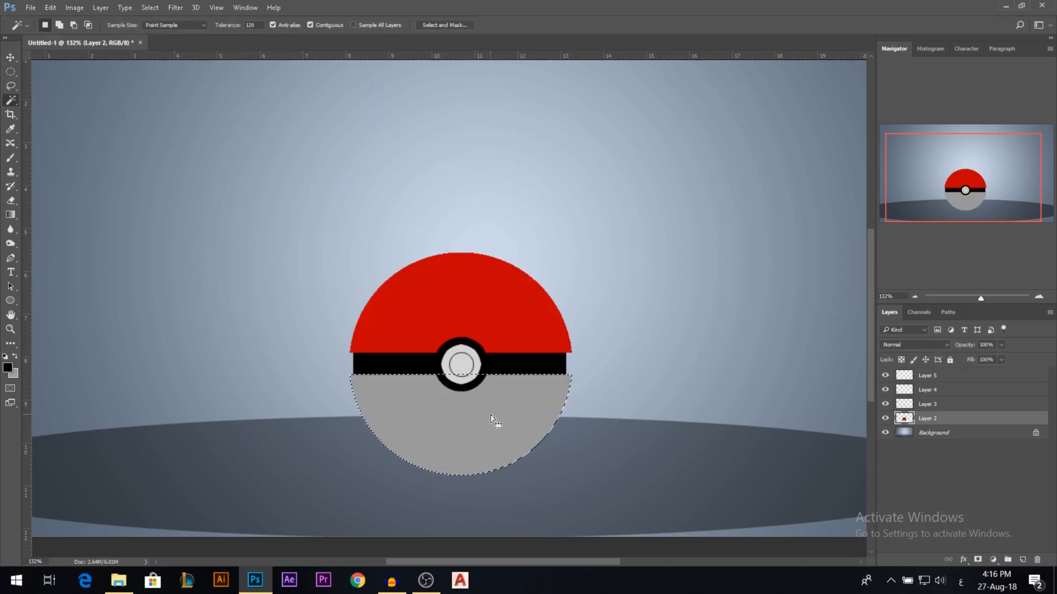
# - Brighten the selected lower half to a light grey with Brightness/Contrast and deselect it
pyautogui.click(74, 7)
pyautogui.moveTo(94, 41)
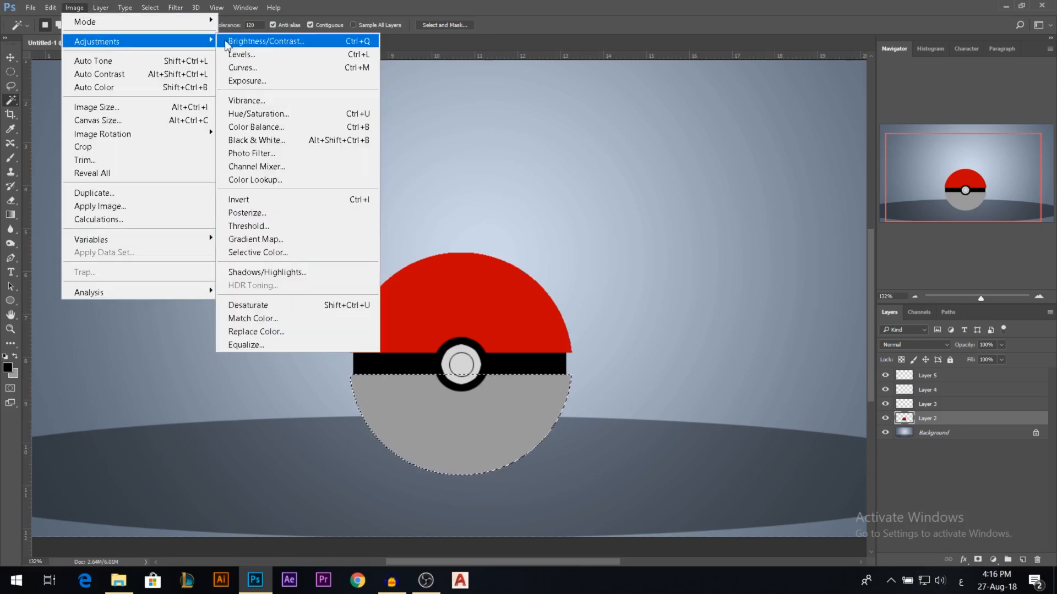
pyautogui.click(267, 40)
pyautogui.moveTo(164, 79); pyautogui.dragTo(184, 76)
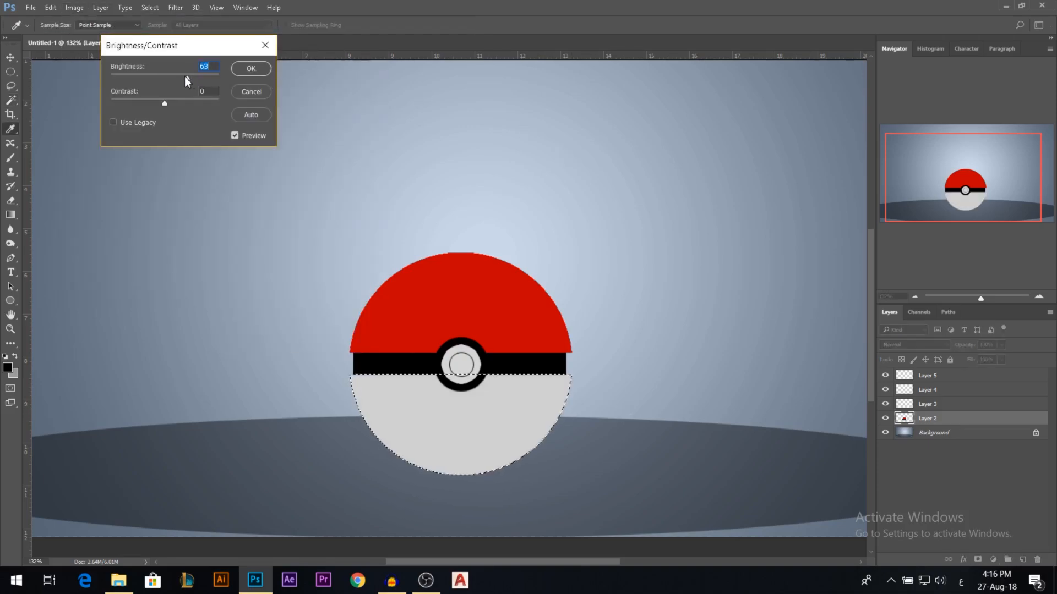
pyautogui.click(268, 71)
pyautogui.hotkey('ctrl', 'd')
pyautogui.hotkey('ctrl', '-')
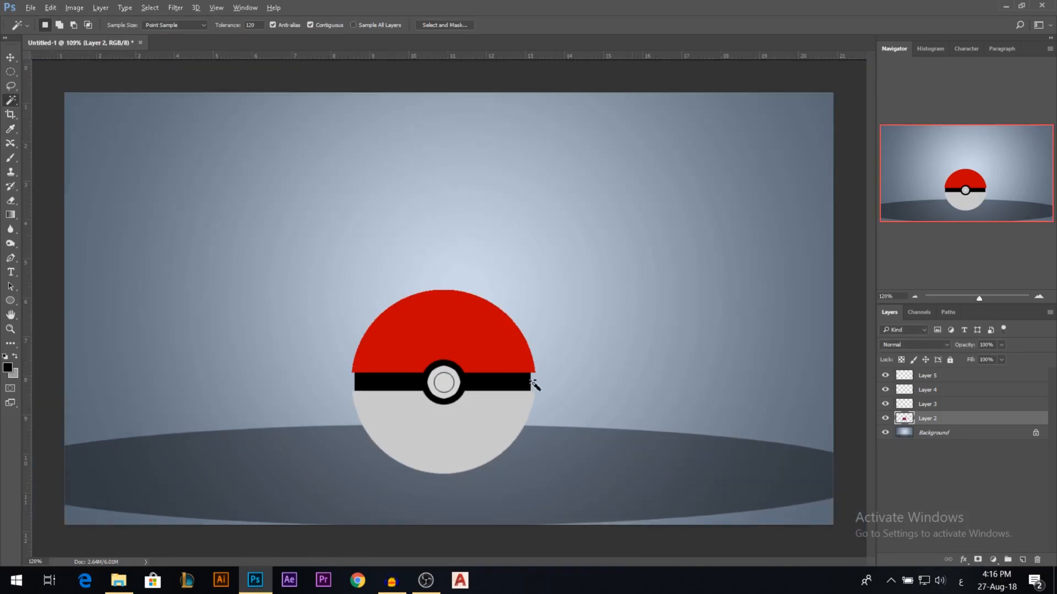
# - Group Layers 2 to 5 and check the group by switching its visibility off and on
pyautogui.hotkey('ctrl', '0')
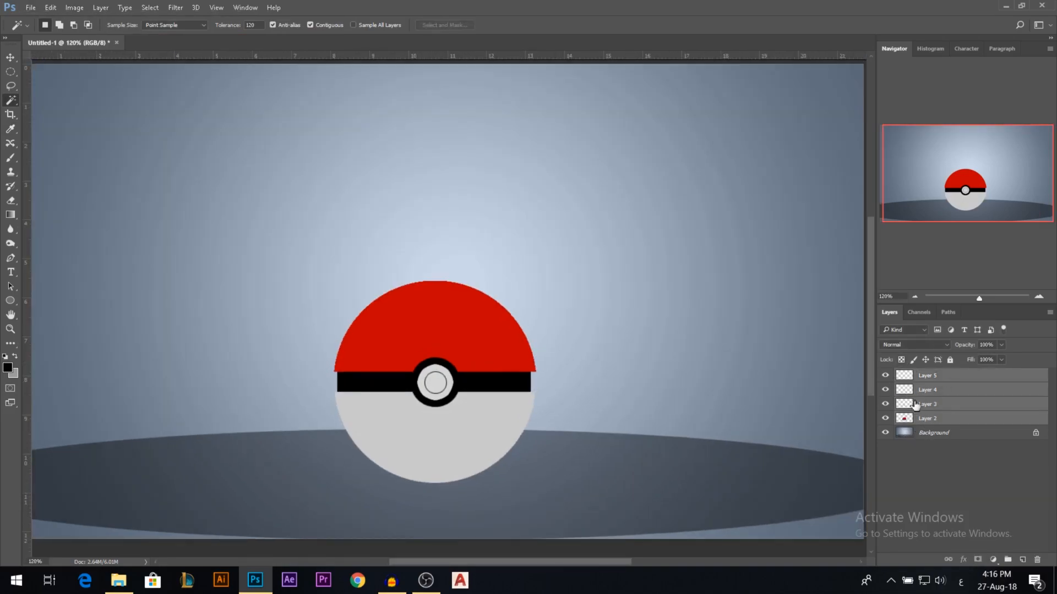
pyautogui.hotkey('ctrl', 'g')
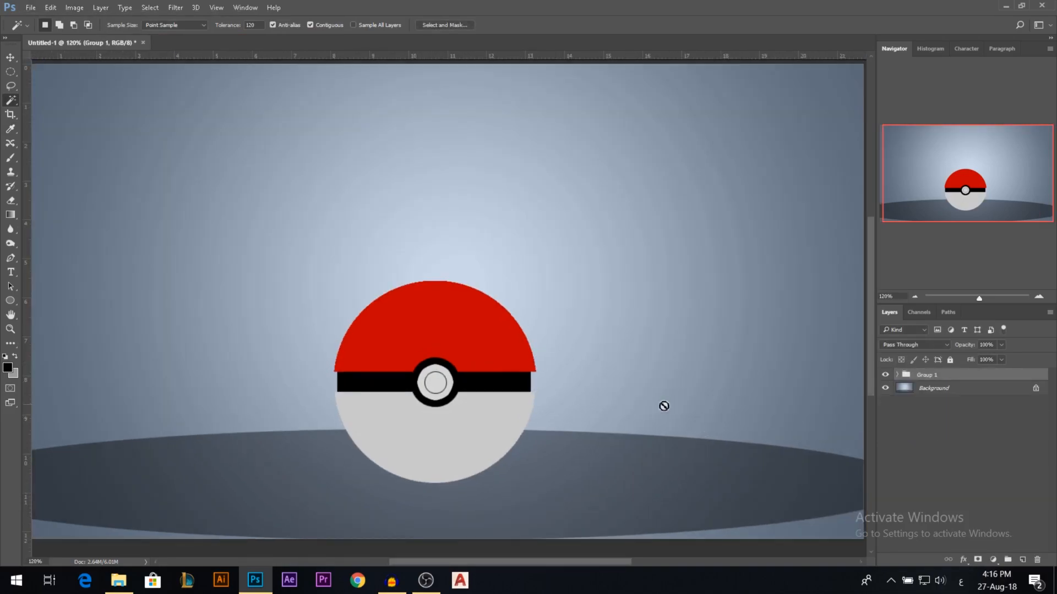
pyautogui.hotkey('ctrl', '0')
pyautogui.click(884, 375)
pyautogui.click(883, 375)
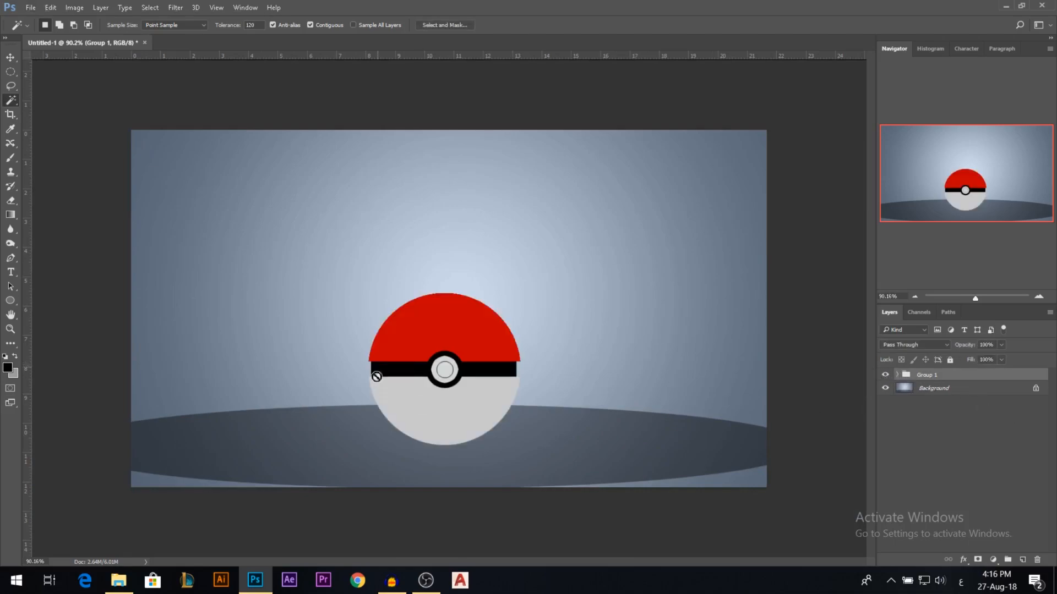
# - Add a new empty layer above the ball's group and clip it to the group
pyautogui.hotkey('ctrl', '+')
pyautogui.click(1022, 559)
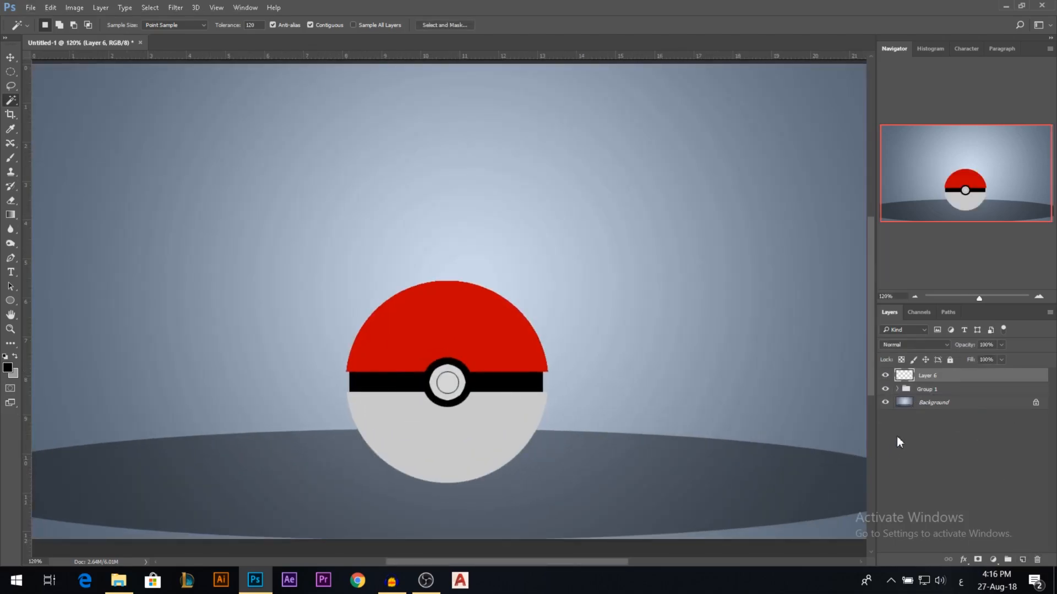
pyautogui.keyDown('alt'); pyautogui.click(946, 380); pyautogui.keyUp('alt')
# - Set up a soft black brush with 0% hardness and 29% opacity for the shading
pyautogui.click(11, 159)
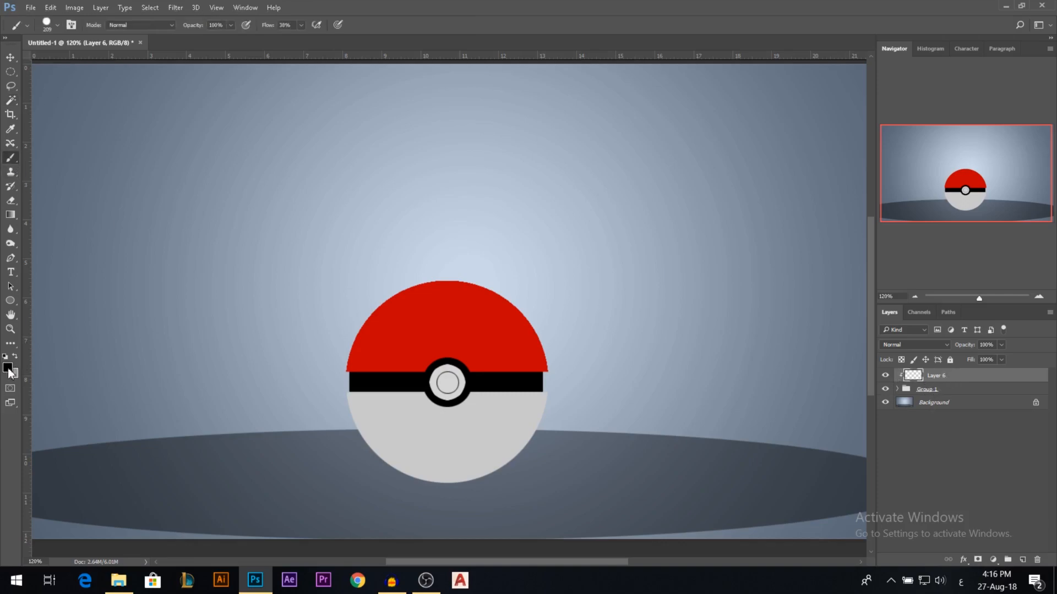
pyautogui.click(8, 369)
pyautogui.click(969, 73)
pyautogui.moveTo(204, 27); pyautogui.dragTo(190, 28)
pyautogui.moveTo(427, 213); pyautogui.dragTo(418, 217)
pyautogui.rightClick(418, 218)
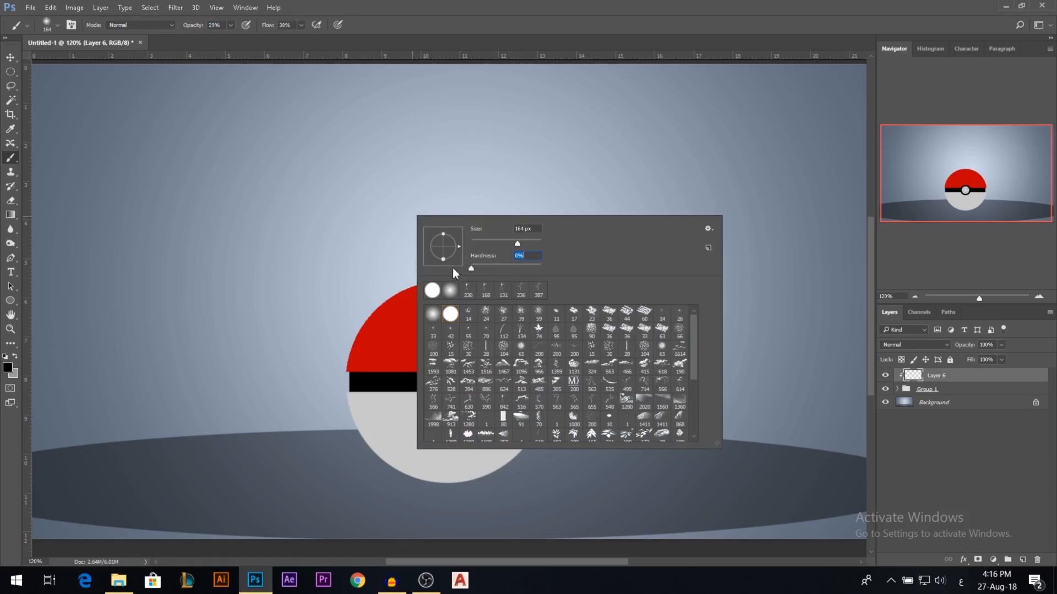
pyautogui.press('Return')
# - Paint soft black shading around the ball's sides, top and underside on the clipped layer, undoing the unsatisfactory stroke
pyautogui.moveTo(333, 251); pyautogui.dragTo(337, 248)
pyautogui.scroll(-2, 505, 452)
pyautogui.moveTo(396, 472); pyautogui.dragTo(409, 482)
pyautogui.moveTo(410, 438)
pyautogui.mouseDown()
pyautogui.moveTo(480, 442)
pyautogui.moveTo(336, 434)
pyautogui.moveTo(327, 414)
pyautogui.moveTo(487, 439)
pyautogui.moveTo(467, 428)
pyautogui.moveTo(330, 438)
pyautogui.moveTo(317, 419)
pyautogui.moveTo(382, 443)
pyautogui.moveTo(470, 408)
pyautogui.moveTo(511, 380)
pyautogui.mouseUp()
pyautogui.hotkey('ctrl', 'z')
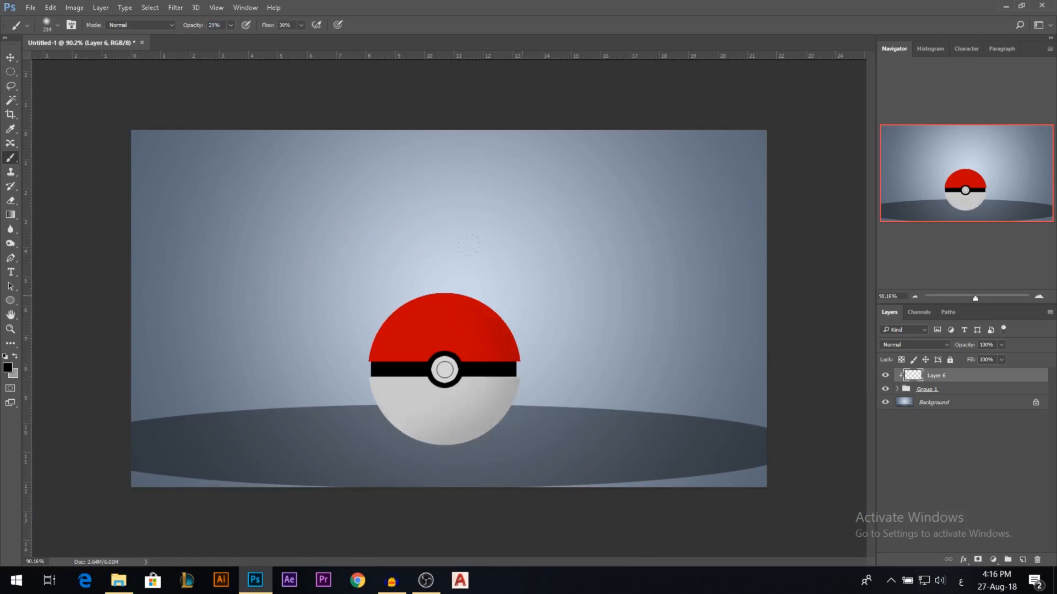
pyautogui.moveTo(385, 397)
pyautogui.mouseDown()
pyautogui.moveTo(407, 430)
pyautogui.moveTo(435, 437)
pyautogui.moveTo(380, 385)
pyautogui.mouseUp()
pyautogui.moveTo(509, 388)
pyautogui.mouseDown()
pyautogui.moveTo(473, 429)
pyautogui.moveTo(385, 386)
pyautogui.mouseUp()
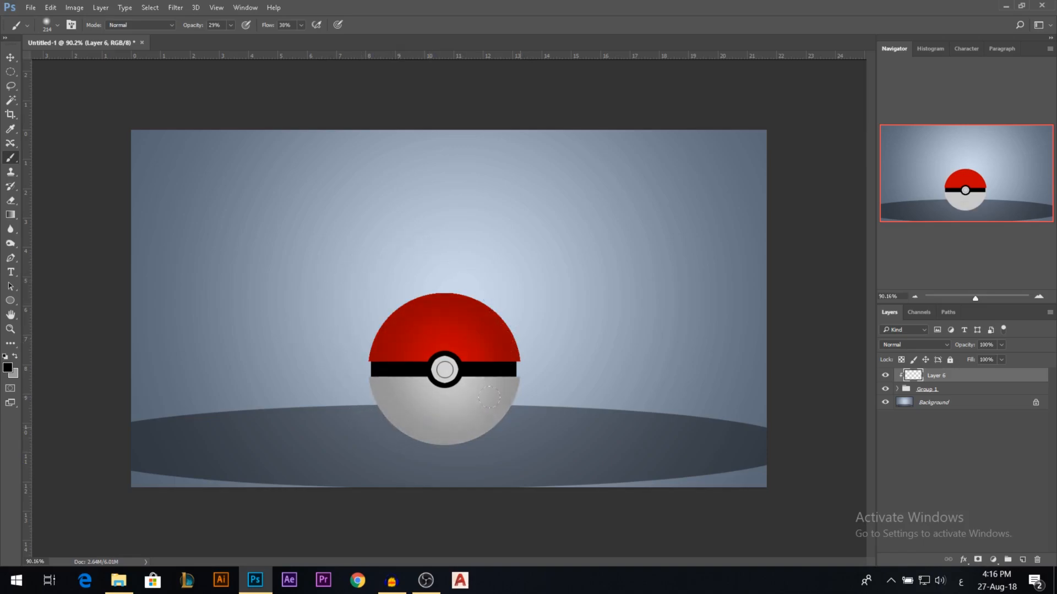
# - Deepen the shading along the ball's outer edge with smaller soft brushes at 38% and 47% opacity
pyautogui.moveTo(505, 422); pyautogui.dragTo(472, 406)
pyautogui.moveTo(193, 29); pyautogui.dragTo(201, 30)
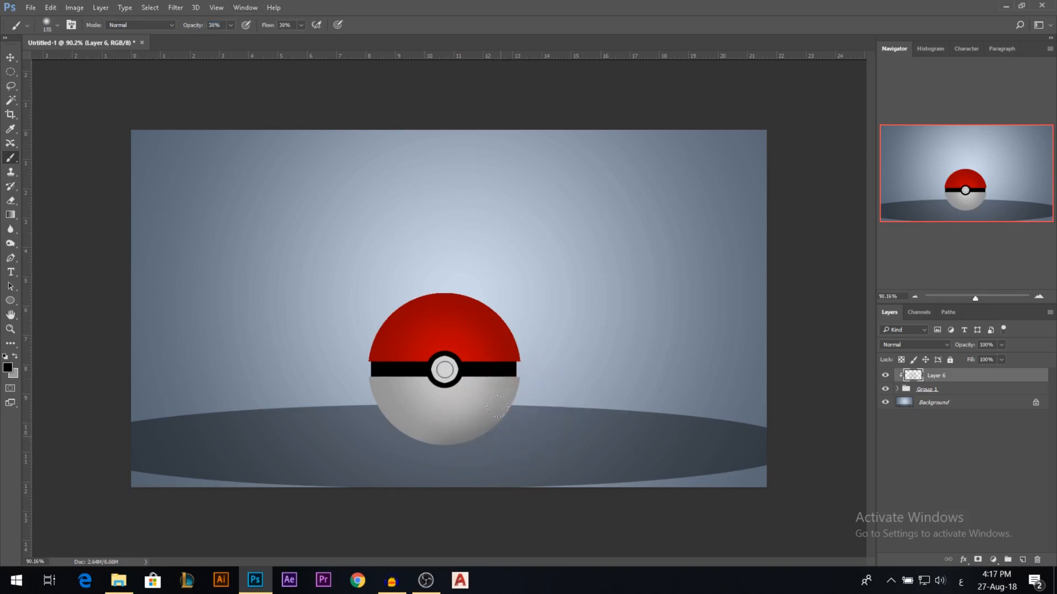
pyautogui.moveTo(497, 407); pyautogui.dragTo(520, 329)
pyautogui.moveTo(372, 379)
pyautogui.mouseDown()
pyautogui.moveTo(380, 408)
pyautogui.moveTo(449, 445)
pyautogui.mouseUp()
pyautogui.moveTo(195, 38); pyautogui.dragTo(202, 36)
pyautogui.moveTo(496, 366); pyautogui.dragTo(476, 362)
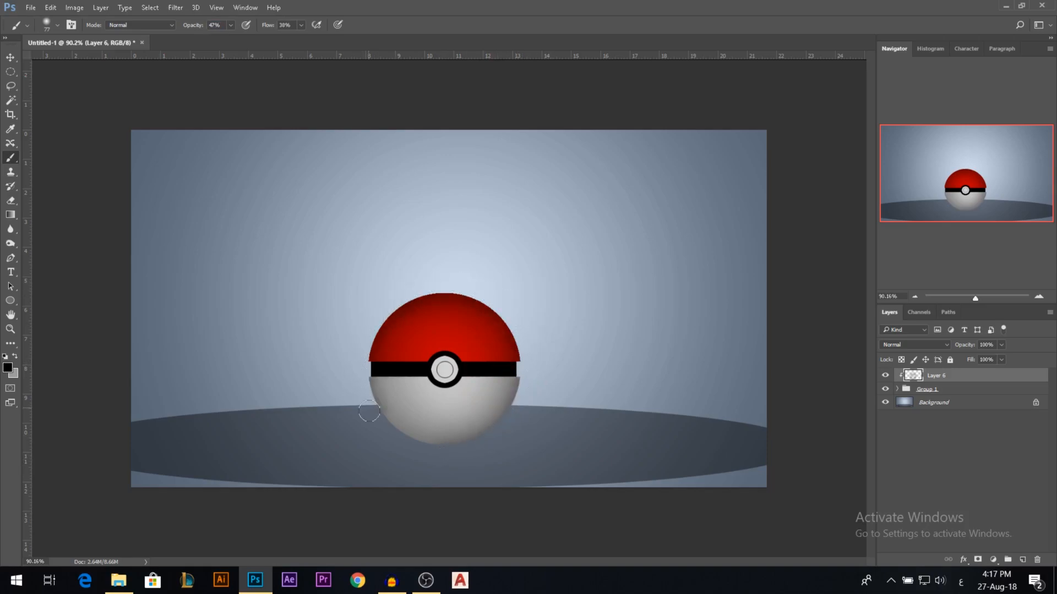
# - Darken the ball's bottom edge with a small soft black brush at 66% opacity
pyautogui.scroll(2, 486, 407)
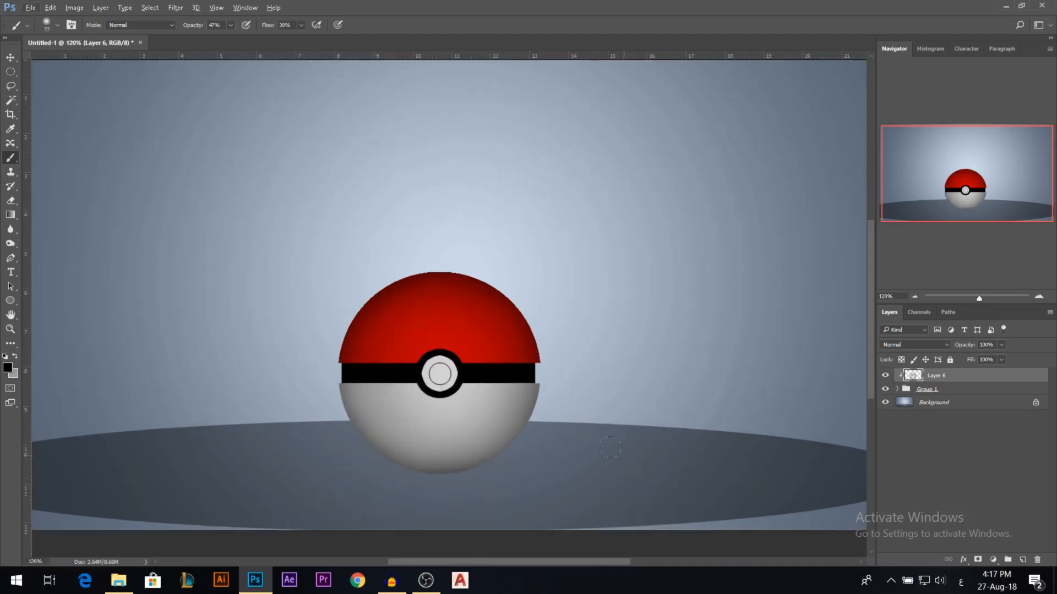
pyautogui.moveTo(189, 30); pyautogui.dragTo(201, 31)
pyautogui.moveTo(523, 500); pyautogui.dragTo(517, 500)
pyautogui.moveTo(388, 485); pyautogui.dragTo(506, 465)
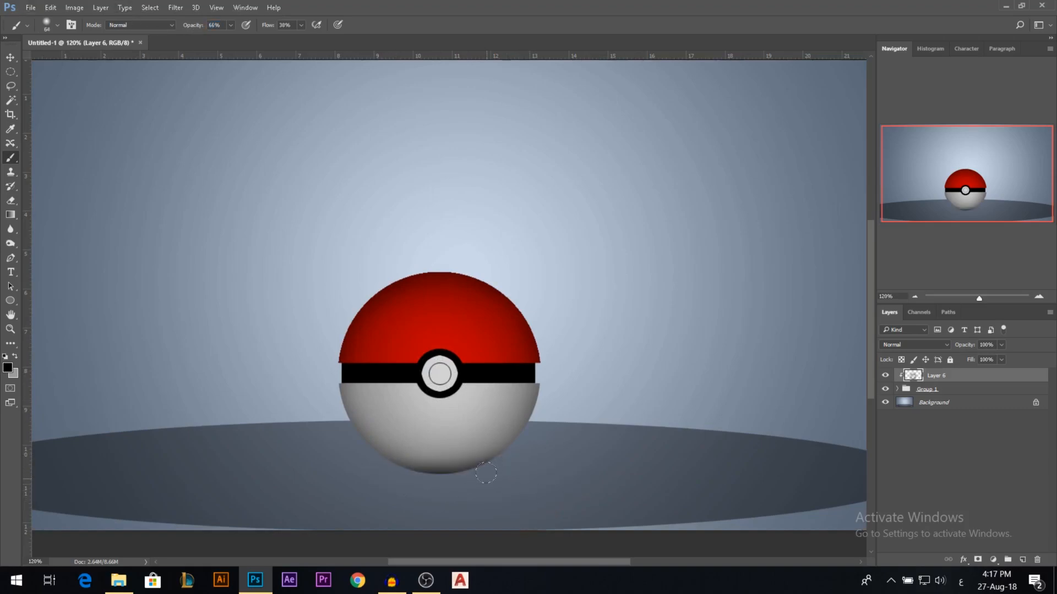
pyautogui.moveTo(569, 427); pyautogui.dragTo(575, 427)
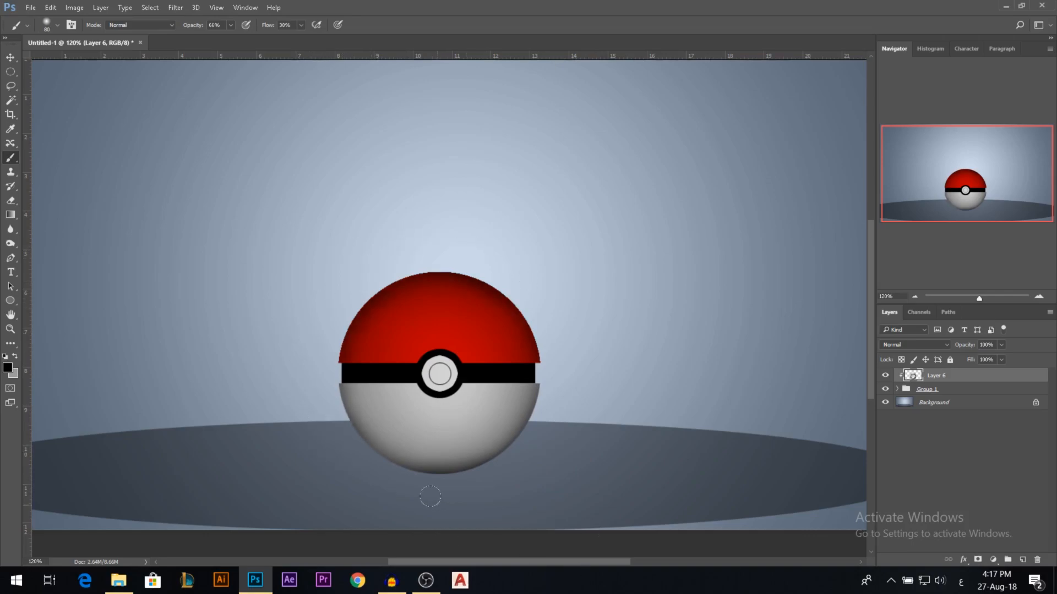
# - Compare the ball with and without the shading on Layer 6
pyautogui.scroll(-4, 515, 511)
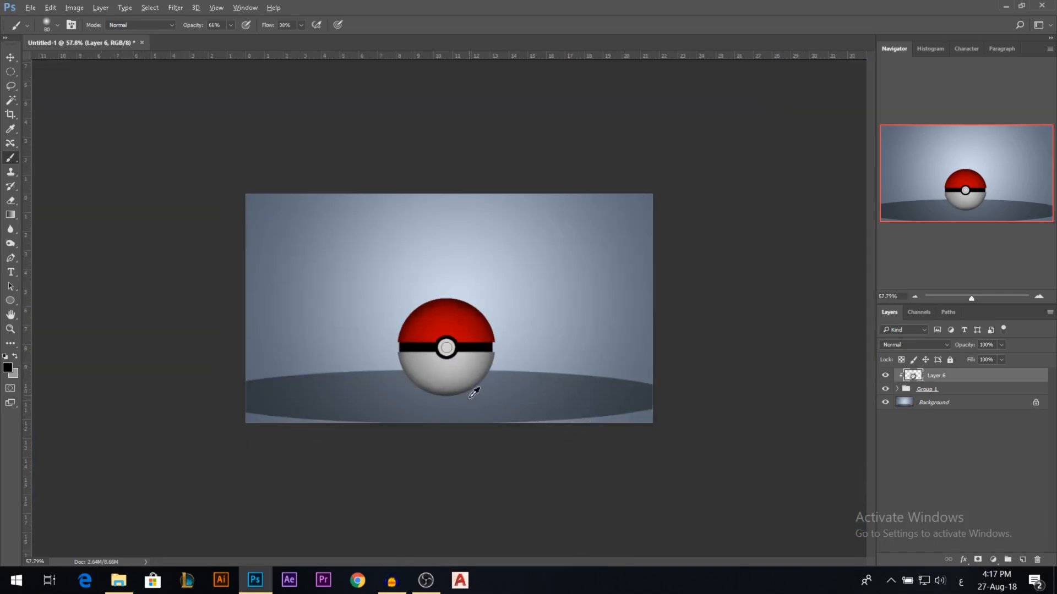
pyautogui.click(886, 376)
pyautogui.click(886, 376)
pyautogui.click(886, 376)
pyautogui.click(886, 375)
# - Set the foreground colour to a very light grey for painting highlights with the Brush tool
pyautogui.scroll(3, 490, 399)
pyautogui.click(15, 357)
pyautogui.click(8, 367)
pyautogui.moveTo(766, 130); pyautogui.dragTo(720, 97)
pyautogui.click(970, 72)
pyautogui.press('b')
# - Undo a trial highlight on the red half, and set a smaller soft brush with 32% opacity
pyautogui.click(474, 349)
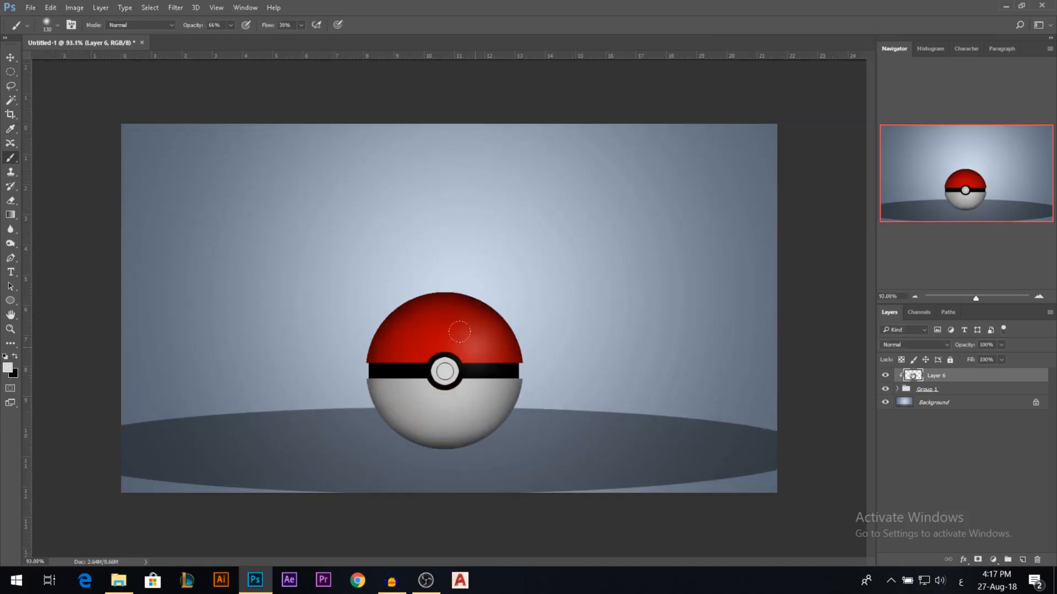
pyautogui.hotkey('ctrl', 'z')
pyautogui.moveTo(184, 25); pyautogui.dragTo(168, 25)
pyautogui.press('[')
pyautogui.press('[')
# - Dab a small soft light highlight on the right side of the ball's red half, undoing the misplaced attempts
pyautogui.click(471, 316)
pyautogui.hotkey('ctrl', 'z')
pyautogui.click(483, 326)
pyautogui.hotkey('ctrl', 'z')
pyautogui.click(449, 340)
pyautogui.hotkey('ctrl', 'z')
pyautogui.click(467, 335)
pyautogui.keyDown('alt'); pyautogui.rightClick(467, 334); pyautogui.keyUp('alt')
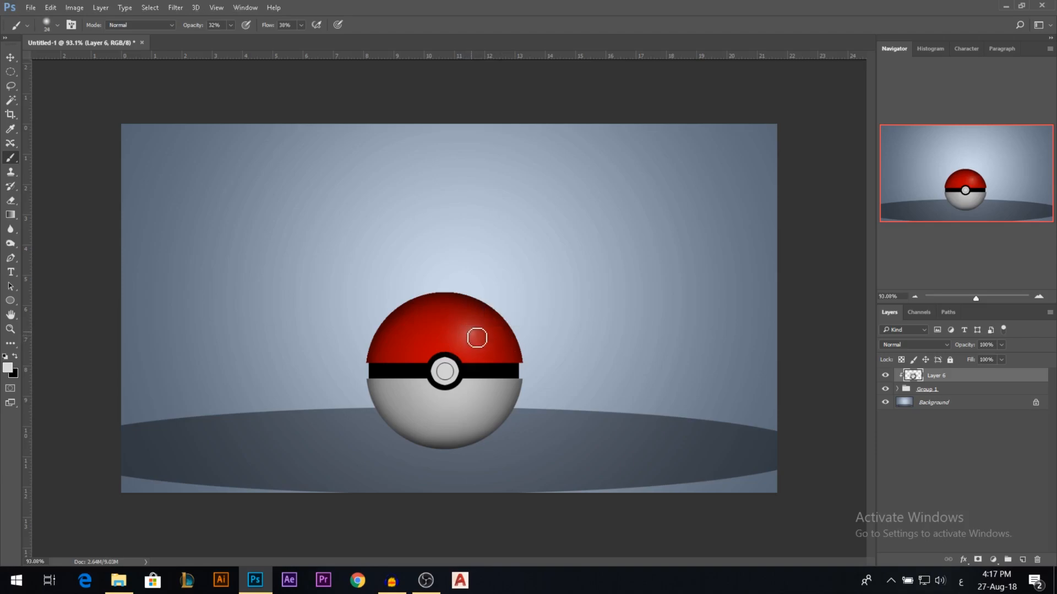
pyautogui.keyDown('alt'); pyautogui.rightClick(469, 334); pyautogui.keyUp('alt')
pyautogui.scroll(-5, 676, 329)
pyautogui.scroll(3, 449, 308)
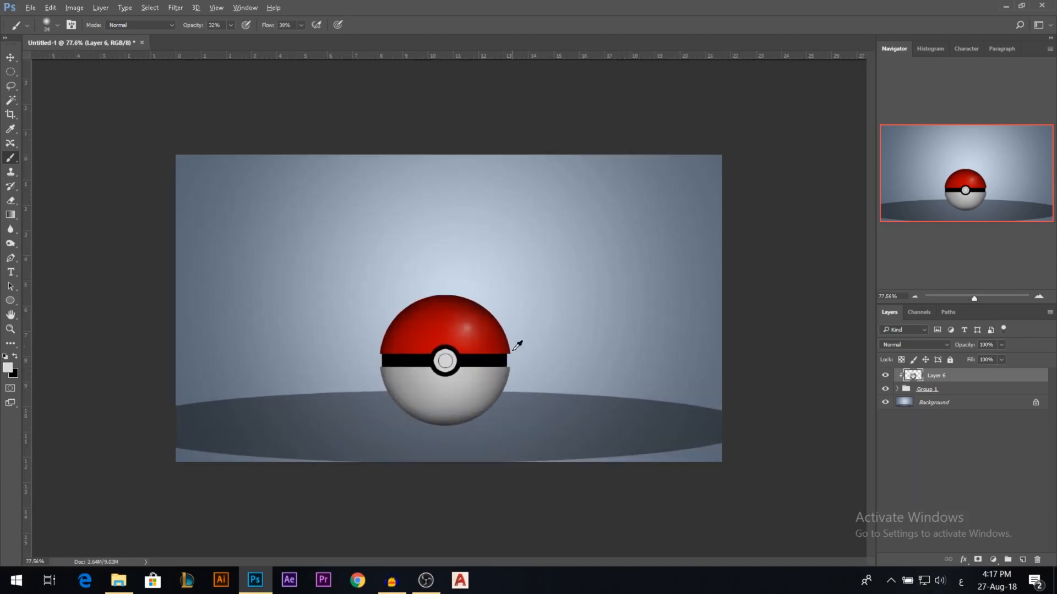
# - Shade the ball's lower left side with a 179 px soft black brush at 32% opacity, redoing the unsatisfactory stroke
pyautogui.press('x')
pyautogui.keyDown('alt'); pyautogui.rightClick(307, 330); pyautogui.keyUp('alt')
pyautogui.keyDown('alt'); pyautogui.rightClick(385, 335); pyautogui.keyUp('alt')
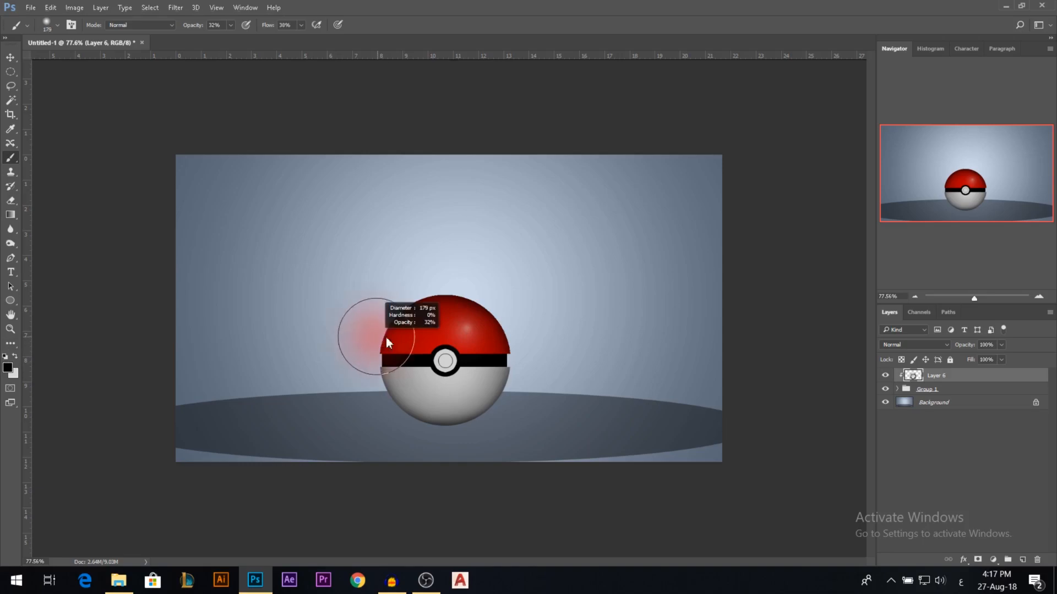
pyautogui.moveTo(444, 398)
pyautogui.mouseDown()
pyautogui.moveTo(390, 374)
pyautogui.moveTo(430, 410)
pyautogui.mouseUp()
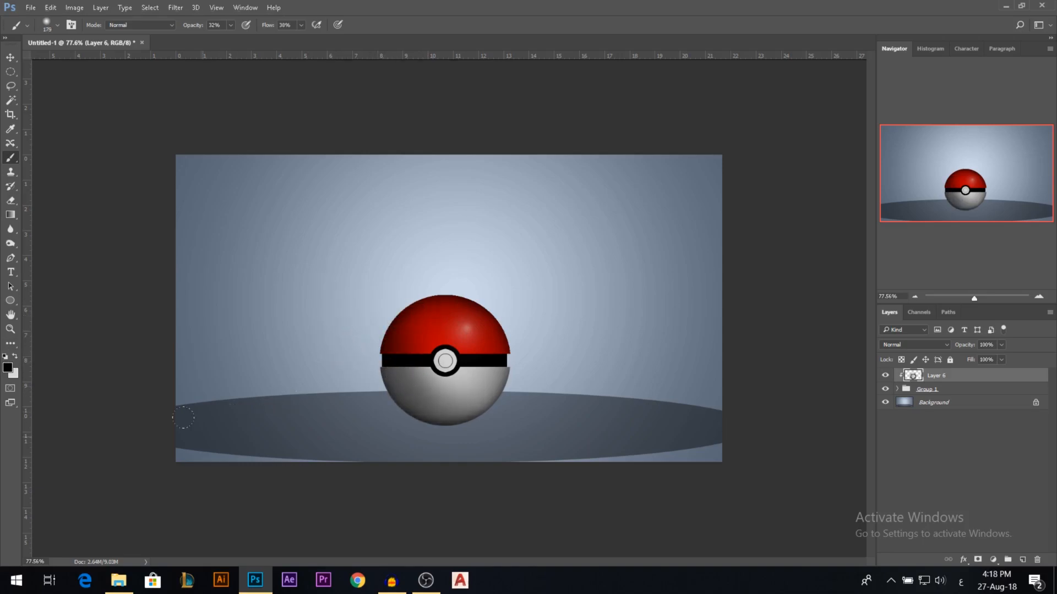
pyautogui.hotkey('ctrl', 'z')
pyautogui.hotkey('ctrl', 'z')
pyautogui.click(398, 387)
pyautogui.press('v')
# - Create a merged copy of Layer 6 and Group 1 as a single layer above them
pyautogui.scroll(-1, 472, 406)
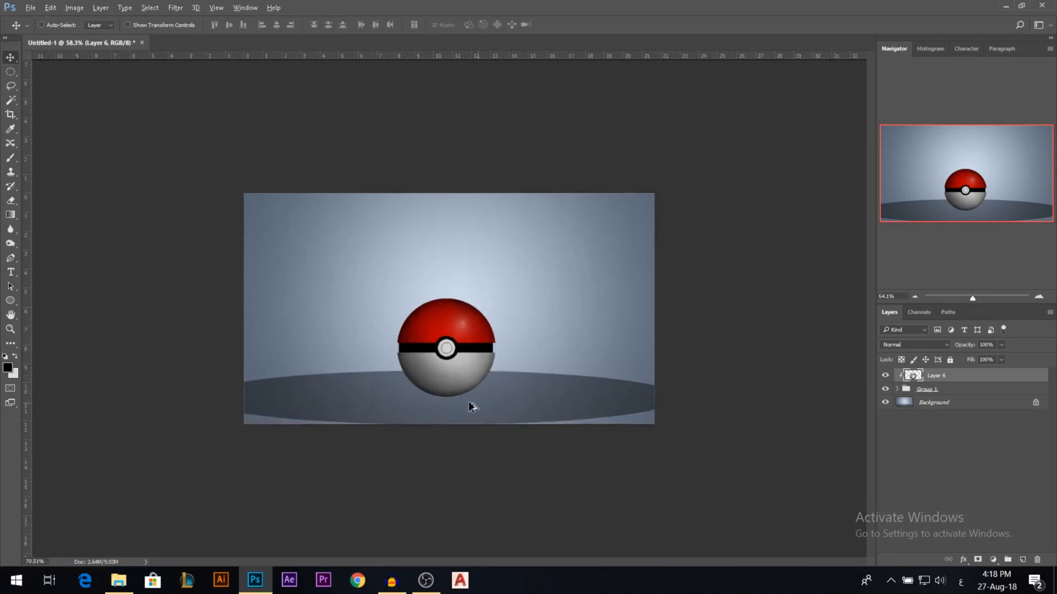
pyautogui.scroll(3, 485, 369)
pyautogui.scroll(-1, 542, 348)
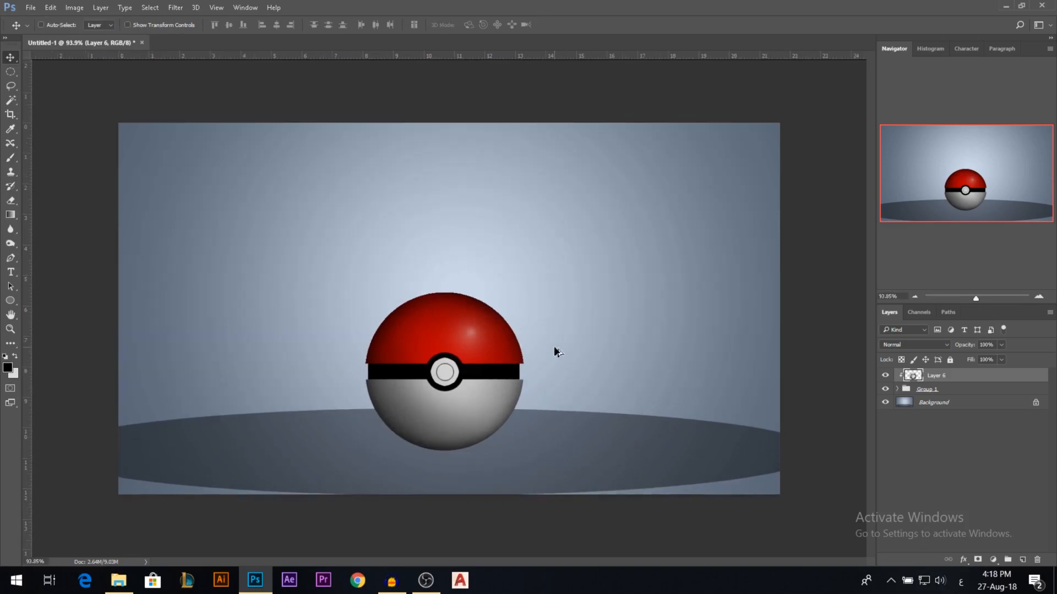
pyautogui.scroll(2, 517, 399)
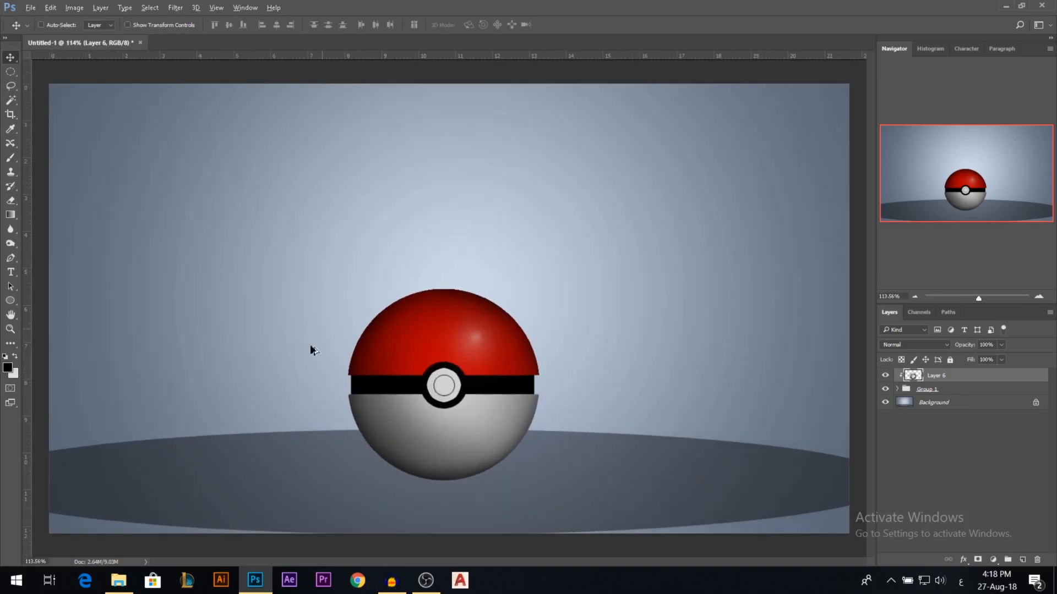
pyautogui.scroll(-1, 488, 381)
pyautogui.keyDown('ctrl'); pyautogui.click(930, 390); pyautogui.keyUp('ctrl')
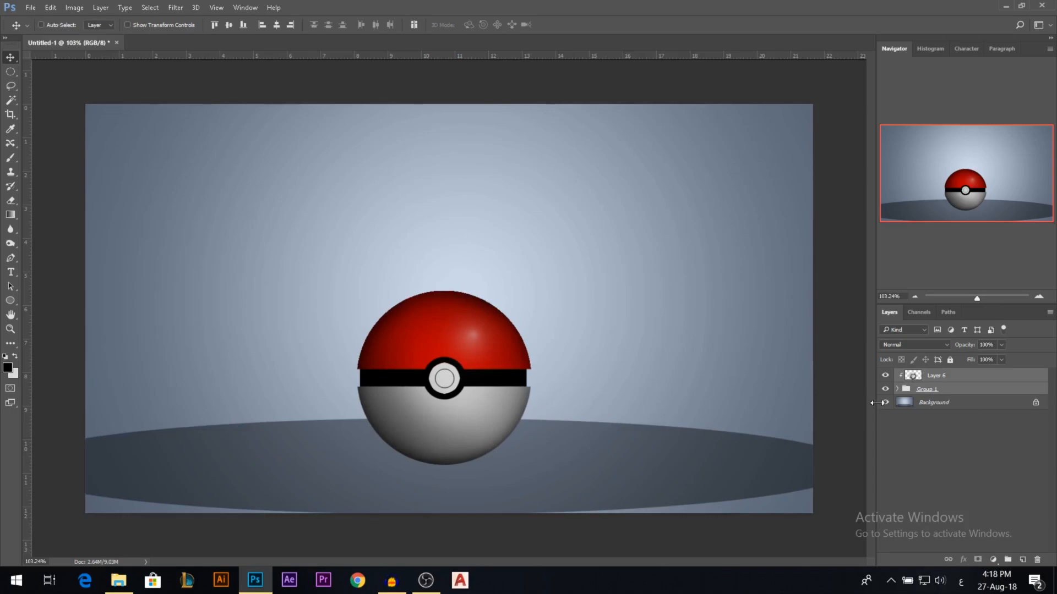
pyautogui.press('ctrl')
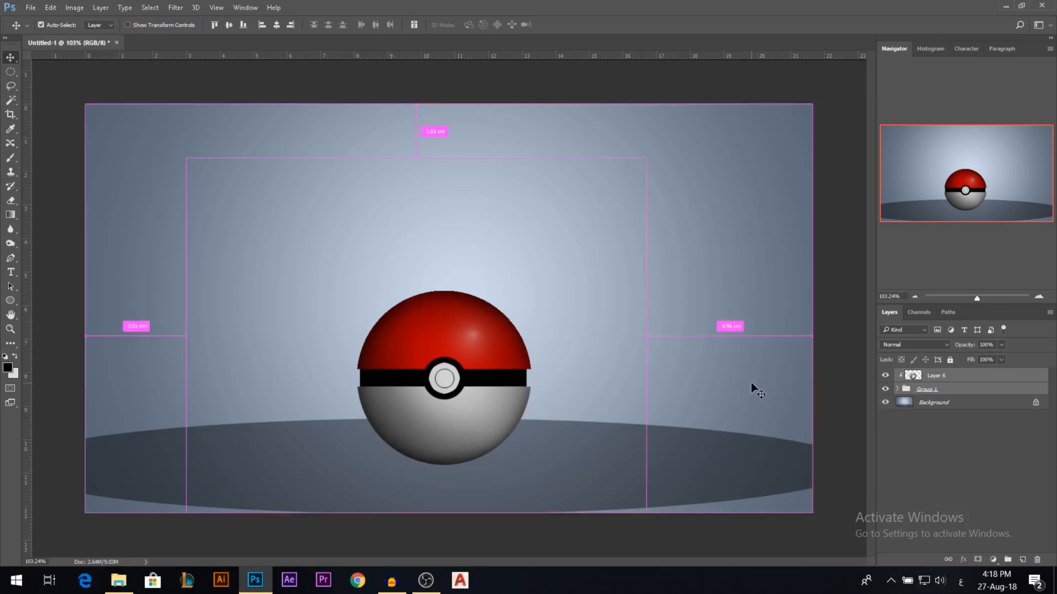
pyautogui.hotkey('ctrl', 'j')
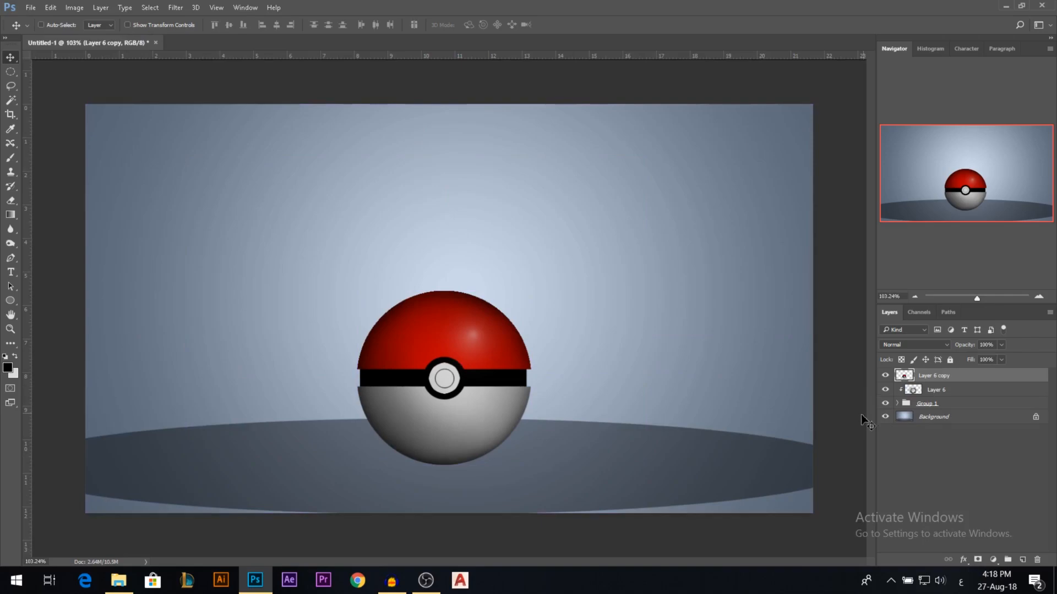
# - Compare the merged ball with its originals, and hide Layer 6 and Group 1 while keeping the merged copy visible
pyautogui.click(886, 402)
pyautogui.click(886, 376)
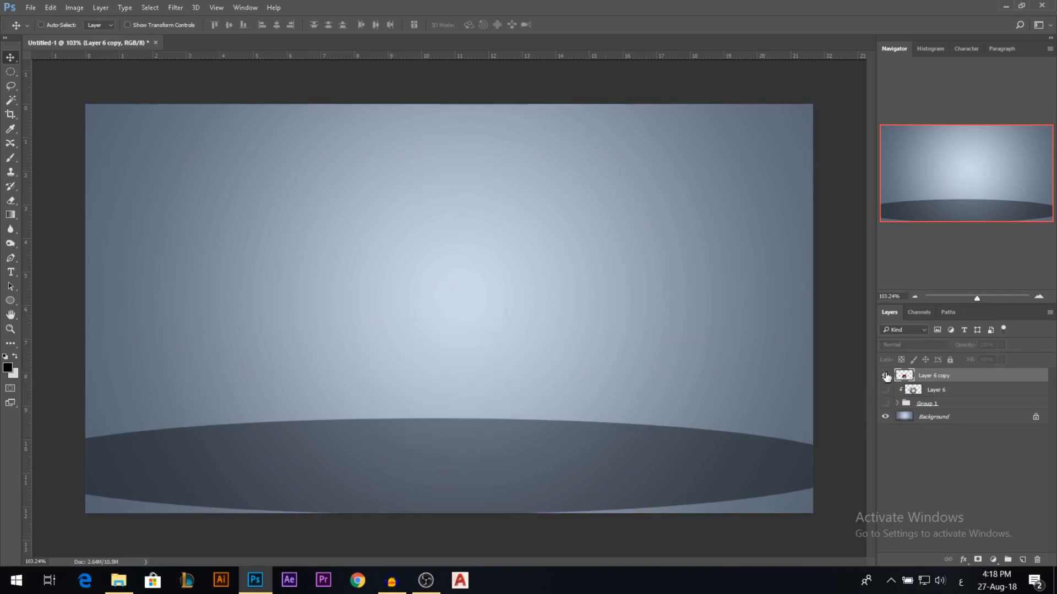
pyautogui.click(886, 377)
pyautogui.click(885, 390)
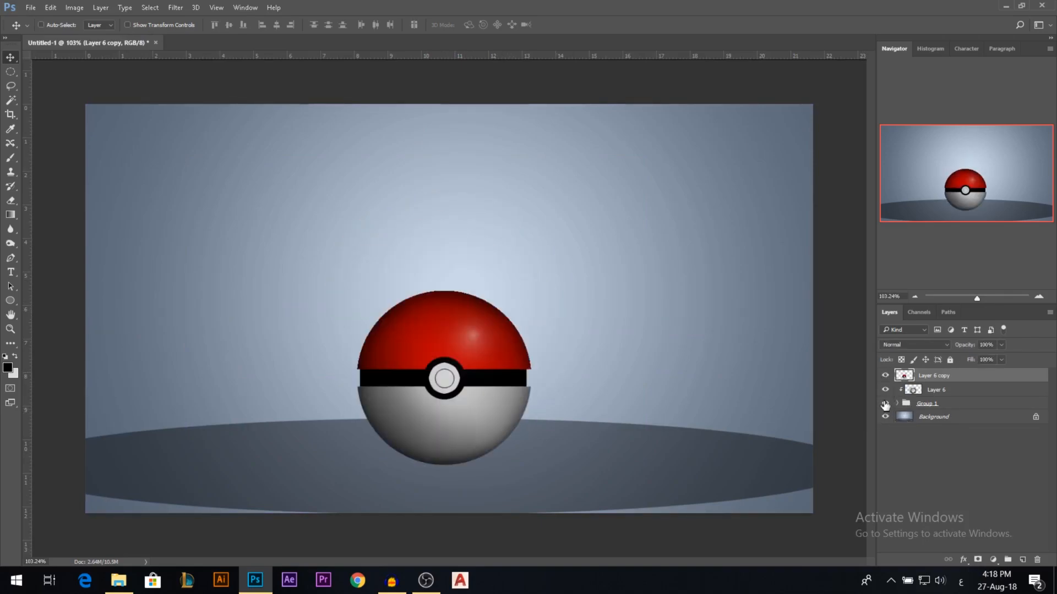
pyautogui.click(885, 375)
pyautogui.click(885, 403)
pyautogui.moveTo(885, 391); pyautogui.dragTo(885, 403)
pyautogui.click(885, 376)
pyautogui.scroll(-2, 467, 411)
pyautogui.scroll(2, 467, 411)
pyautogui.scroll(-1, 781, 406)
pyautogui.scroll(3, 519, 432)
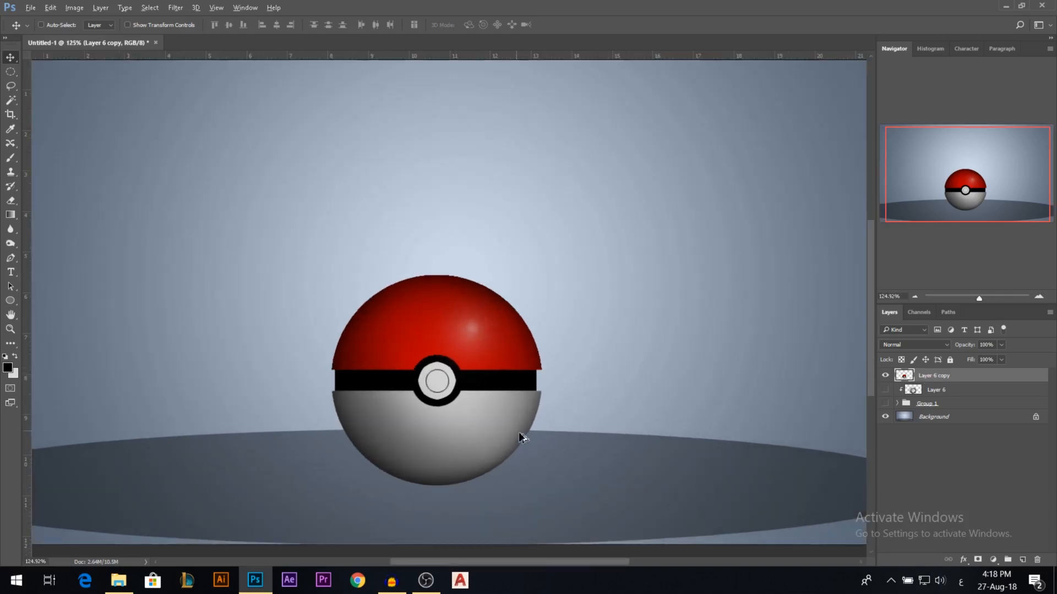
# - Place texture_59_by_wanderingsoul_stox.jpg and texture_by_fall_out_m.jpg from the Pokemon ball folder into the document above the ball
pyautogui.click(118, 580)
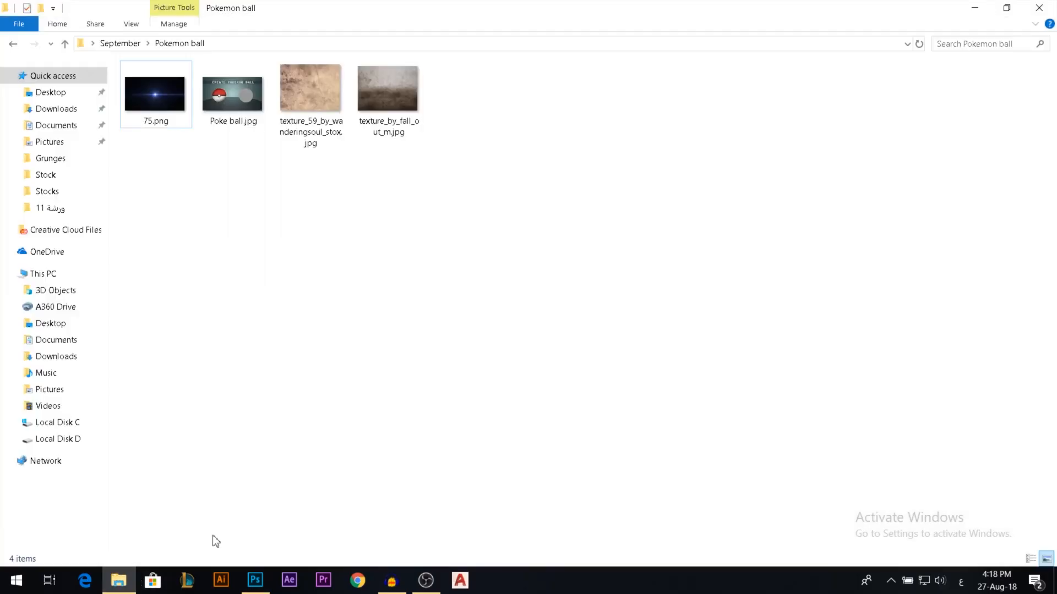
pyautogui.moveTo(443, 177); pyautogui.dragTo(381, 415)
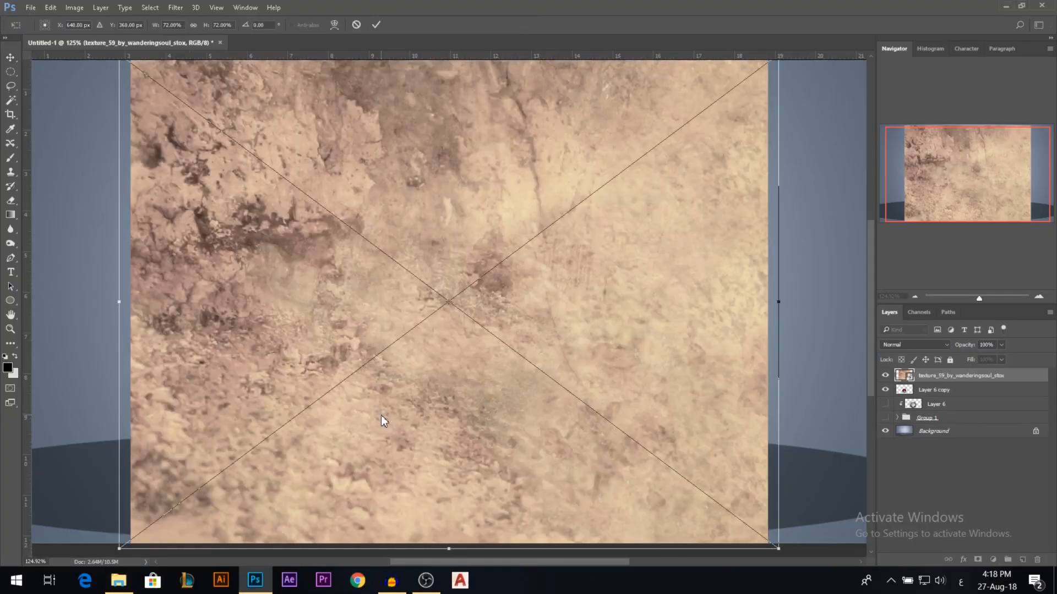
pyautogui.press('Return')
pyautogui.press('Return')
pyautogui.scroll(-2, 450, 326)
pyautogui.moveTo(481, 298)
pyautogui.mouseDown()
pyautogui.moveTo(472, 325)
pyautogui.moveTo(472, 313)
pyautogui.mouseUp()
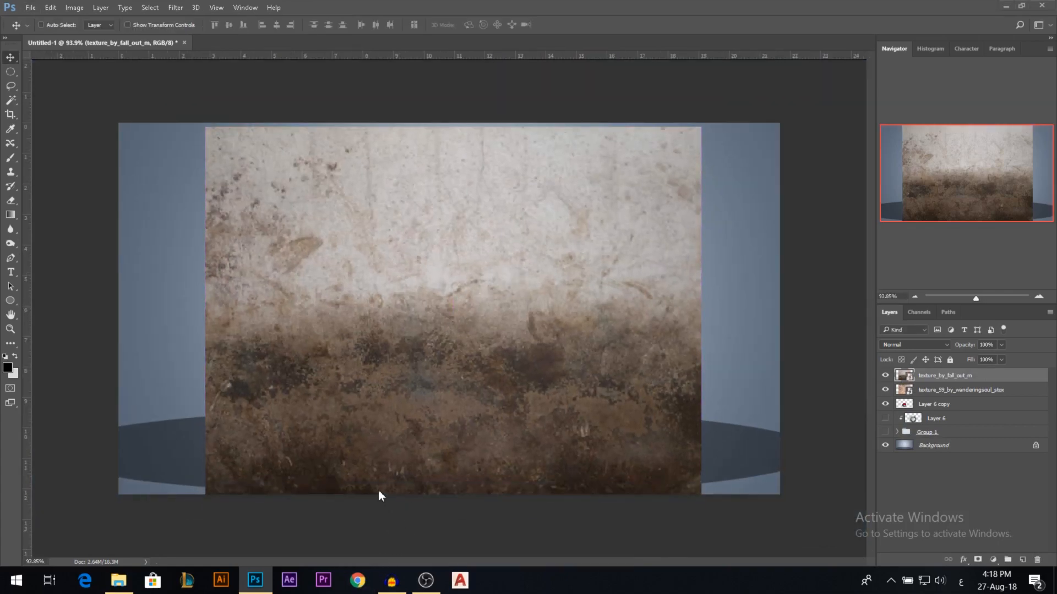
# - Switch to Chrome, search Google for "grunges texture", browse the image results, and return to Photoshop
pyautogui.click(357, 580)
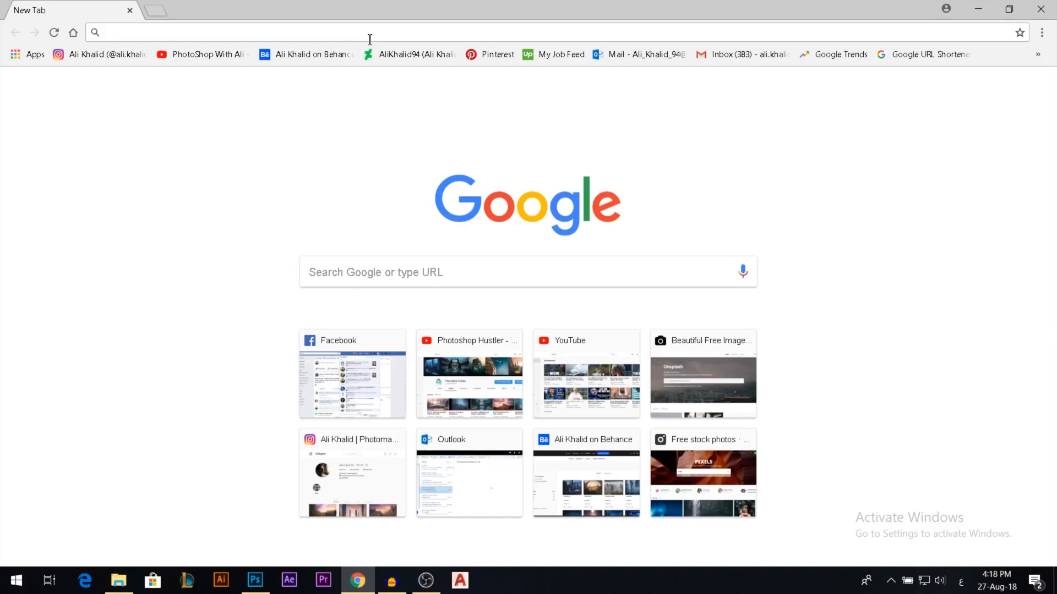
pyautogui.write('لق')
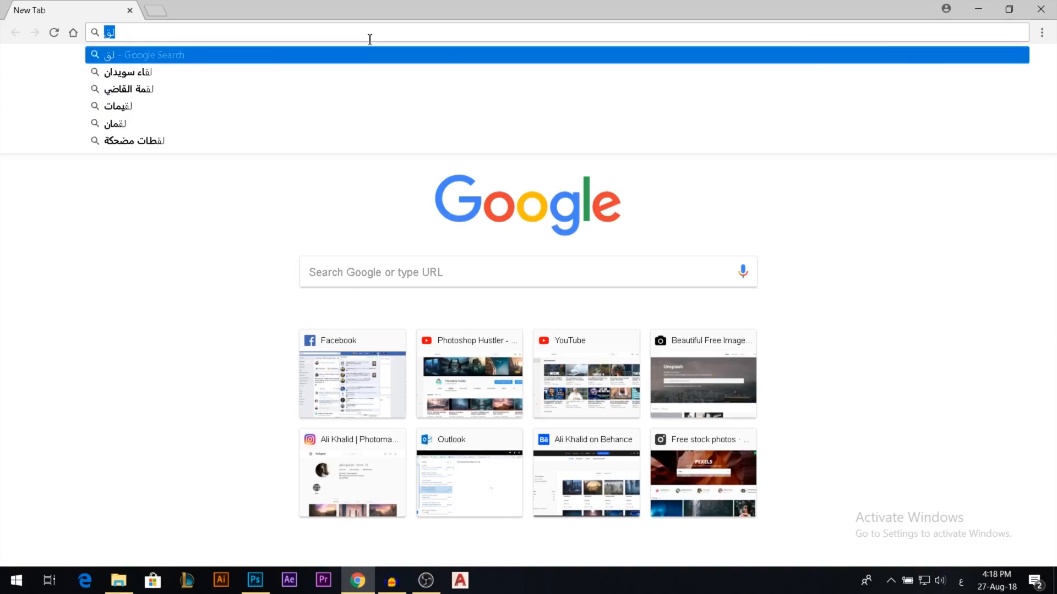
pyautogui.hotkey('alt', 'shift')
pyautogui.write('grunges')
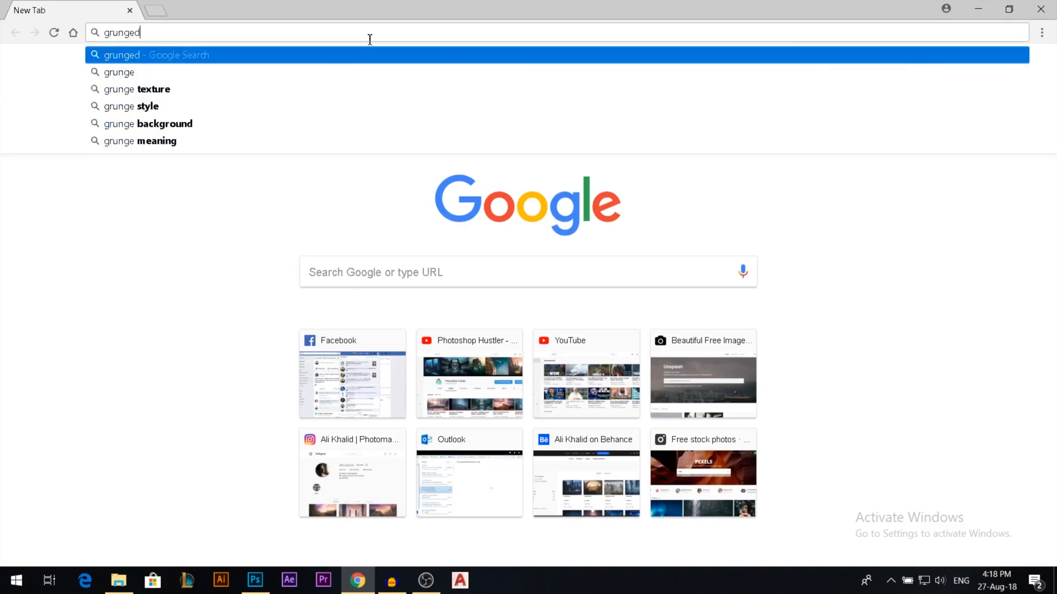
pyautogui.write(' texture')
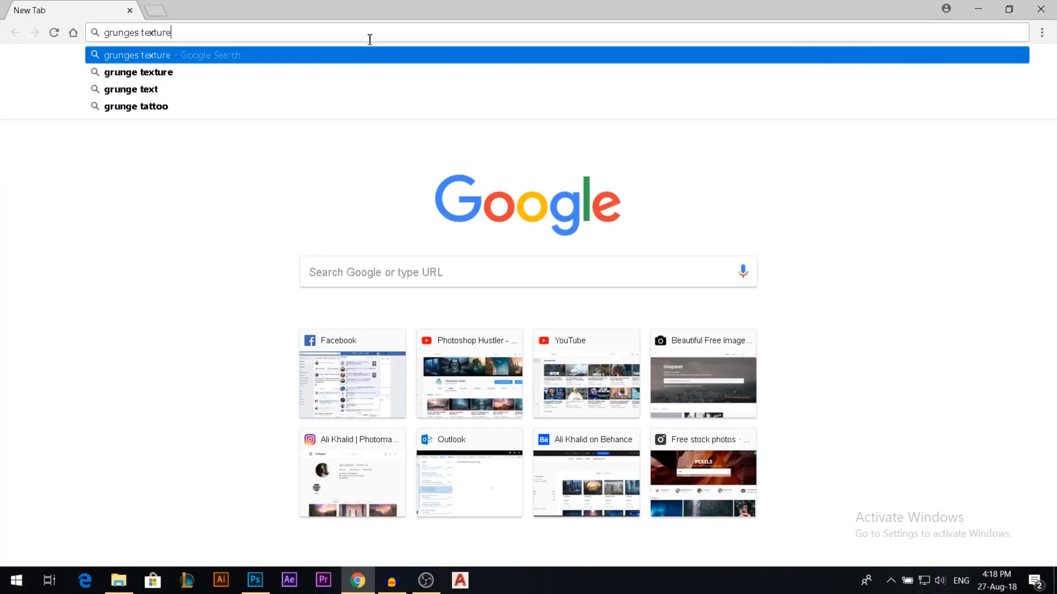
pyautogui.press('Return')
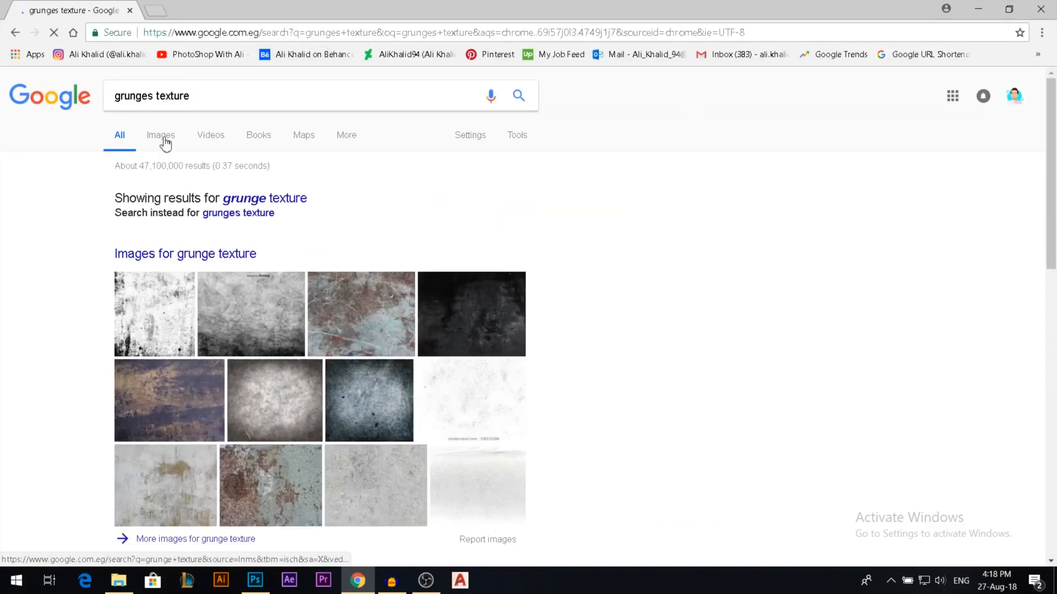
pyautogui.click(534, 431)
pyautogui.scroll(-3, 214, 389)
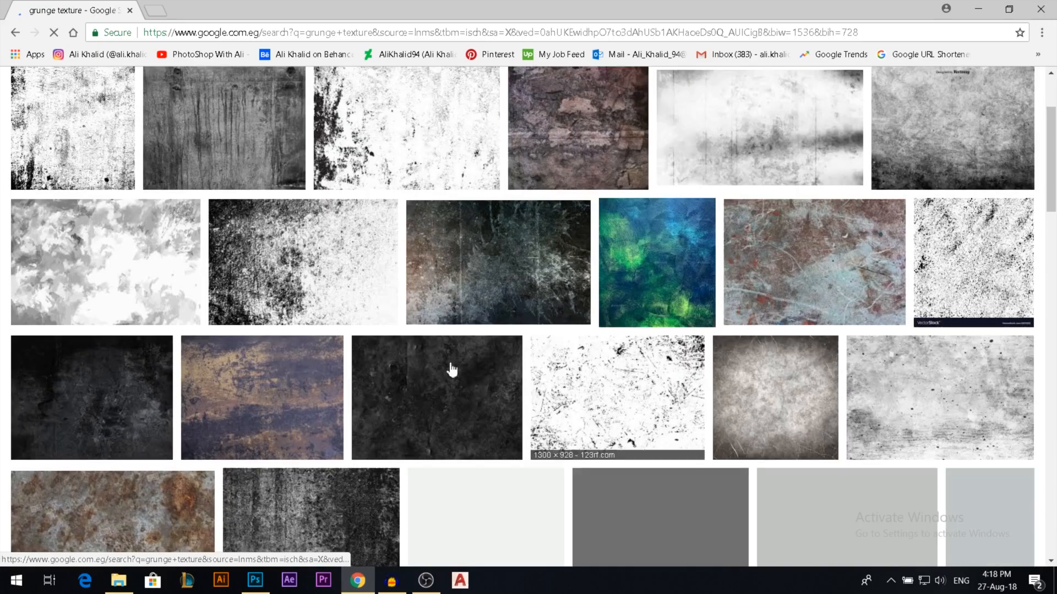
pyautogui.hotkey('alt', 'Tab')
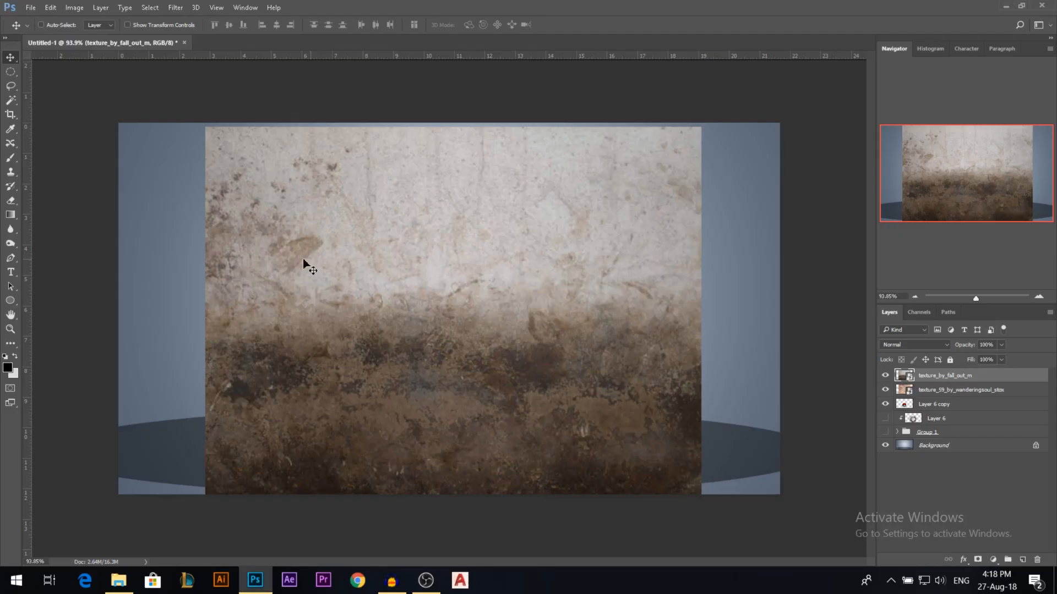
# - Hide texture_by_fall_out_m, scale texture_59_by_wanderingsoul_stox down to just cover the ball, and blend it in Overlay mode
pyautogui.click(885, 376)
pyautogui.click(908, 392)
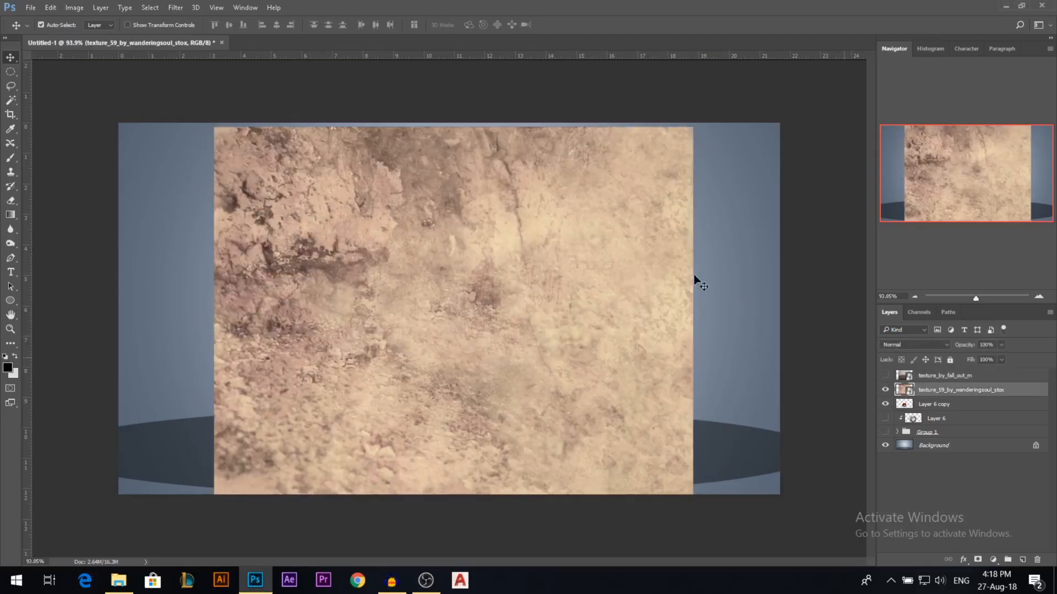
pyautogui.hotkey('ctrl', 't')
pyautogui.moveTo(676, 140); pyautogui.dragTo(540, 219)
pyautogui.moveTo(487, 319); pyautogui.dragTo(507, 368)
pyautogui.moveTo(545, 293); pyautogui.dragTo(559, 281)
pyautogui.press('Return')
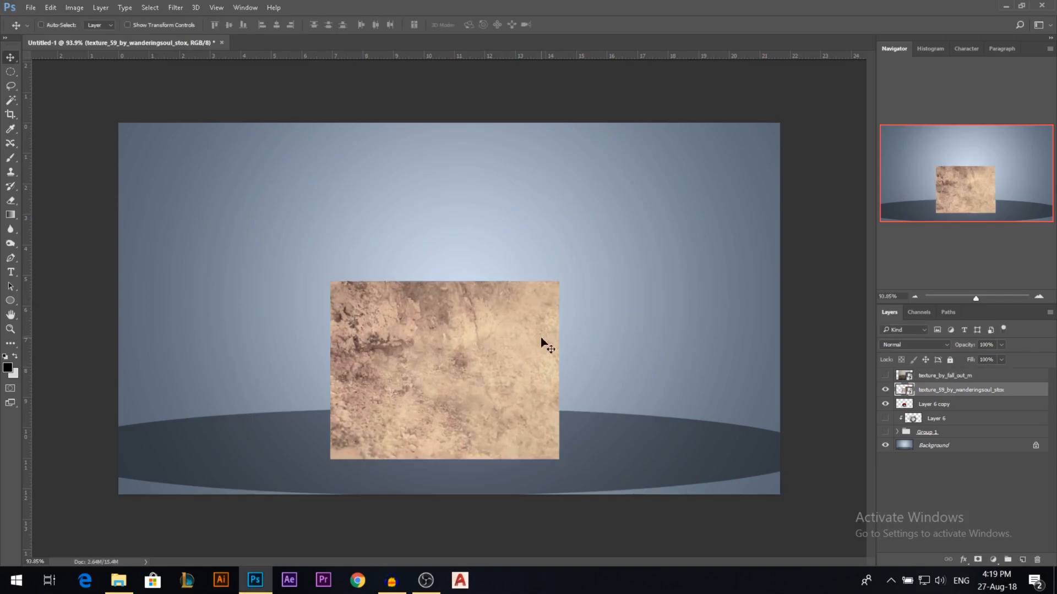
pyautogui.click(891, 345)
pyautogui.click(895, 454)
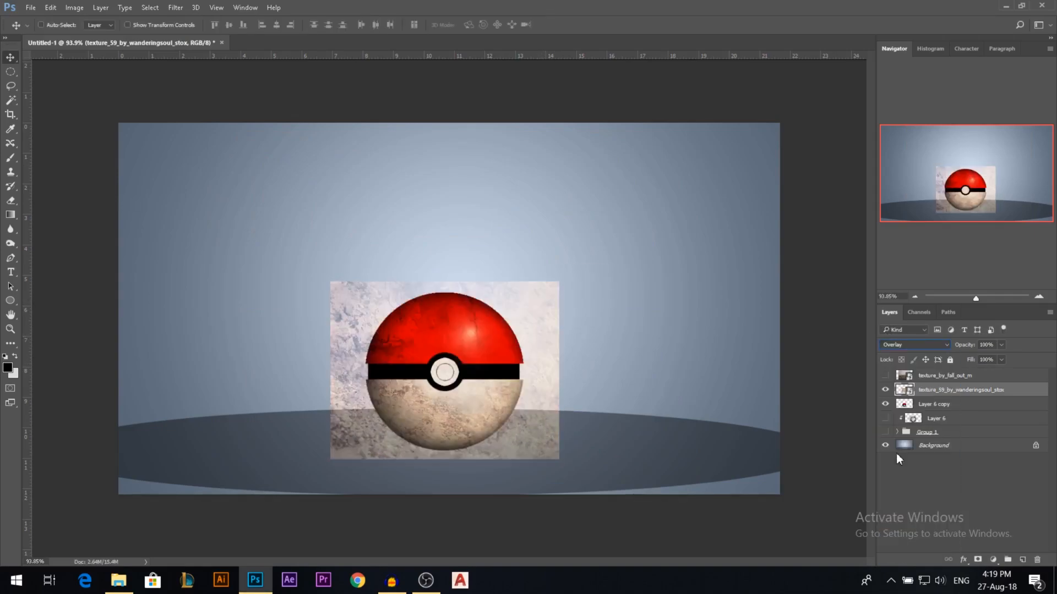
# - Rasterize both placed texture layers
pyautogui.rightClick(939, 396)
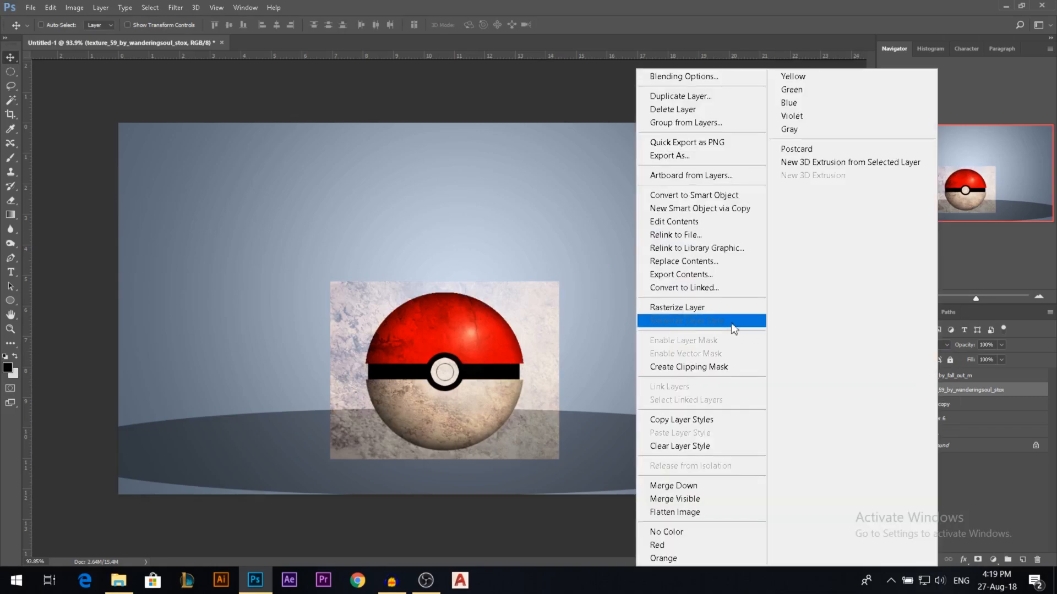
pyautogui.click(671, 308)
pyautogui.rightClick(943, 377)
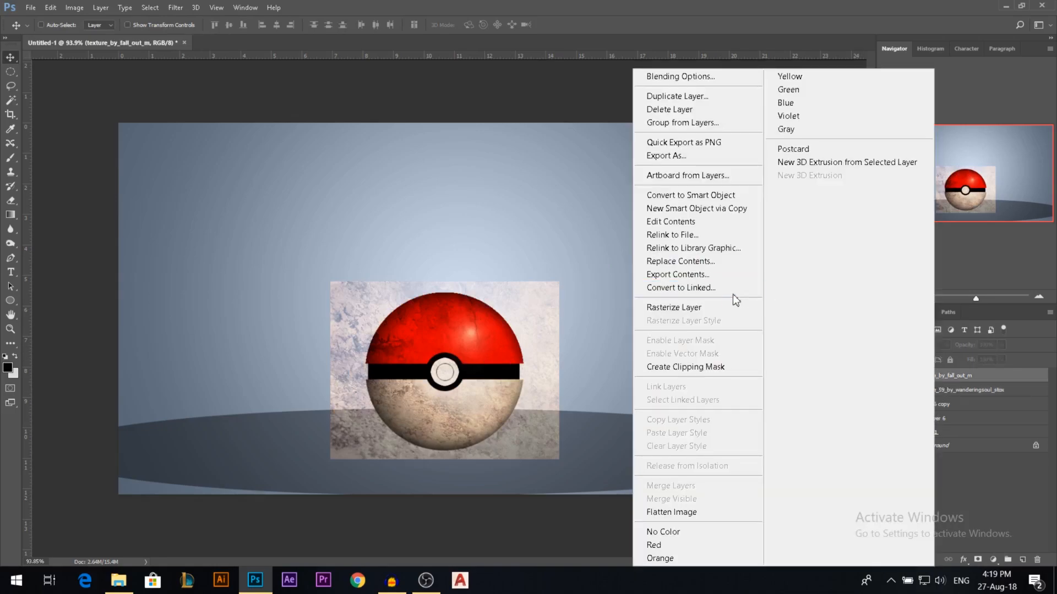
pyautogui.click(723, 307)
# - Show texture_by_fall_out_m, scale it to 46.67% over the ball, and set its blend mode to Overlay
pyautogui.click(885, 376)
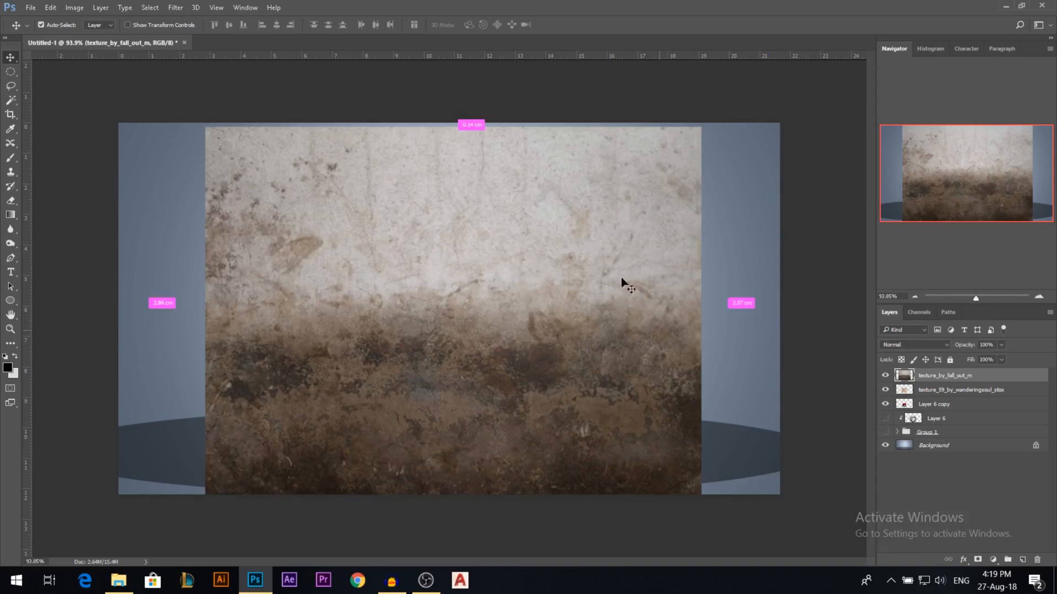
pyautogui.hotkey('ctrl', 't')
pyautogui.moveTo(701, 142); pyautogui.dragTo(568, 226)
pyautogui.moveTo(523, 297); pyautogui.dragTo(520, 364)
pyautogui.click(914, 345)
pyautogui.click(913, 449)
pyautogui.moveTo(510, 396)
pyautogui.mouseDown()
pyautogui.moveTo(508, 385)
pyautogui.moveTo(516, 389)
pyautogui.mouseUp()
pyautogui.press('Return')
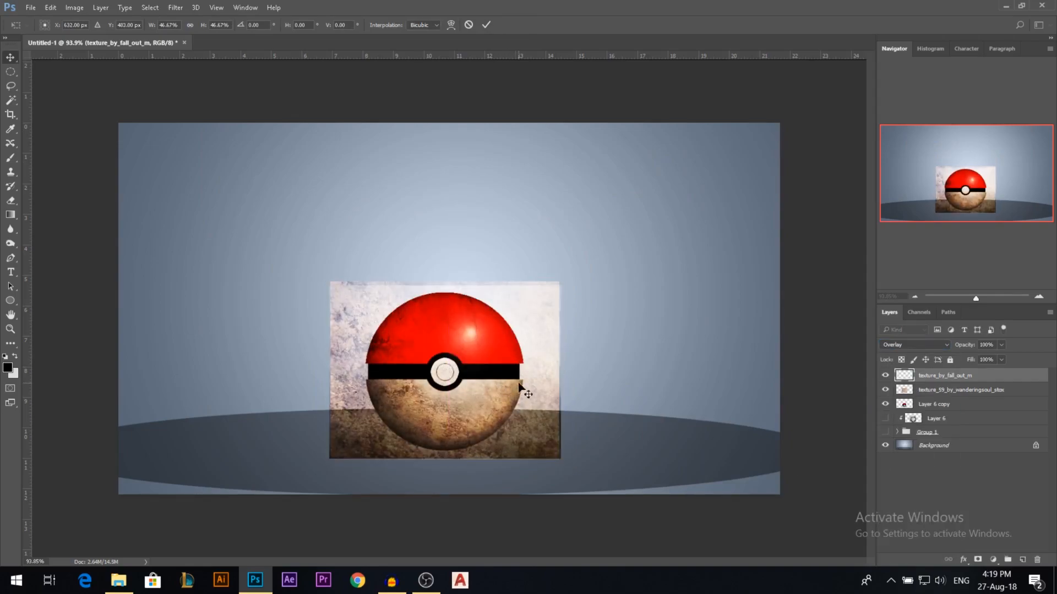
# - Transform the texture_59_by_wanderingsoul_stox layer over the ball and clip it to the merged ball layer
pyautogui.moveTo(947, 390); pyautogui.dragTo(901, 417)
pyautogui.hotkey('ctrl', 't')
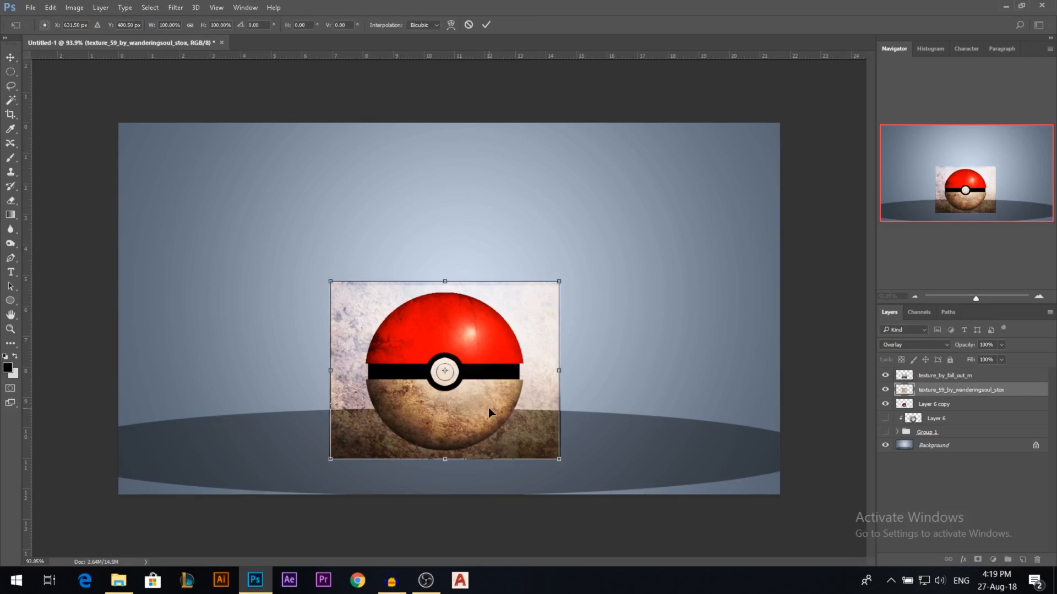
pyautogui.press('Return')
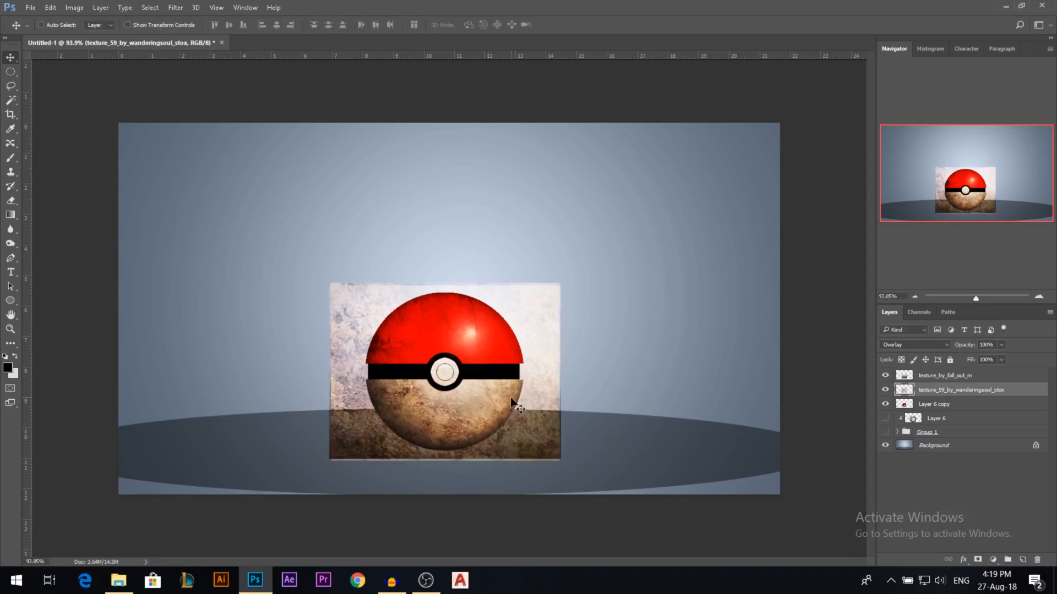
pyautogui.scroll(3, 511, 403)
pyautogui.keyDown('alt'); pyautogui.click(949, 393); pyautogui.keyUp('alt')
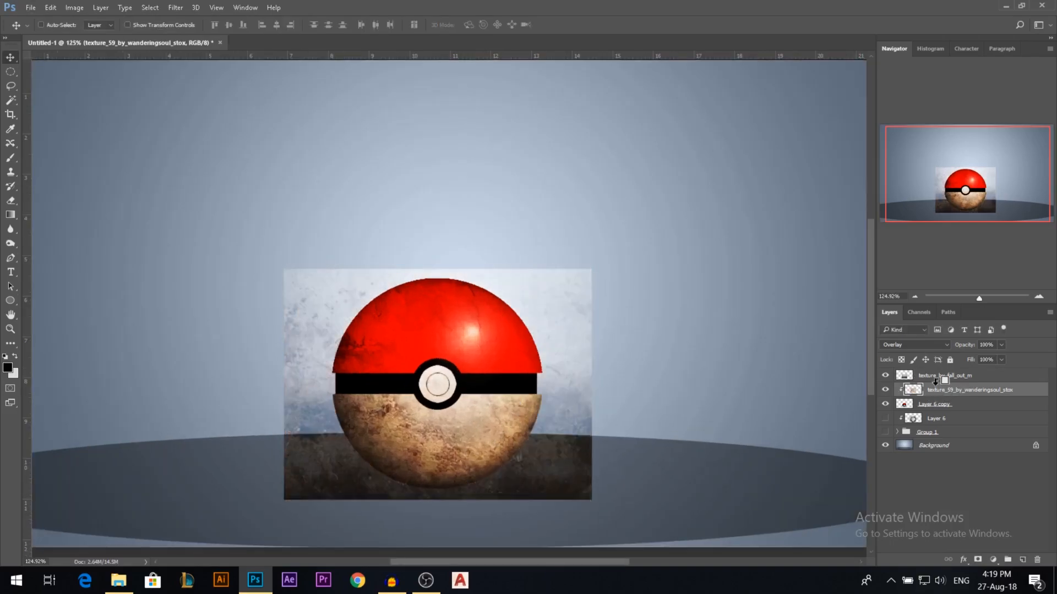
# - Clip the texture_by_fall_out_m layer to the ball layer beneath it
pyautogui.keyDown('alt'); pyautogui.click(936, 381); pyautogui.keyUp('alt')
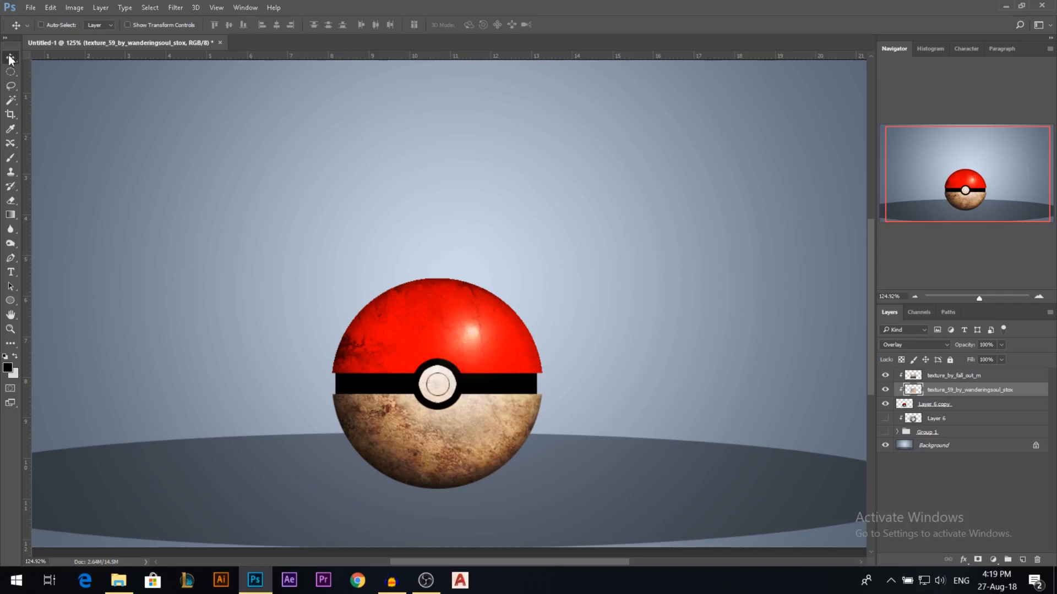
pyautogui.scroll(-2, 549, 448)
pyautogui.scroll(1, 462, 433)
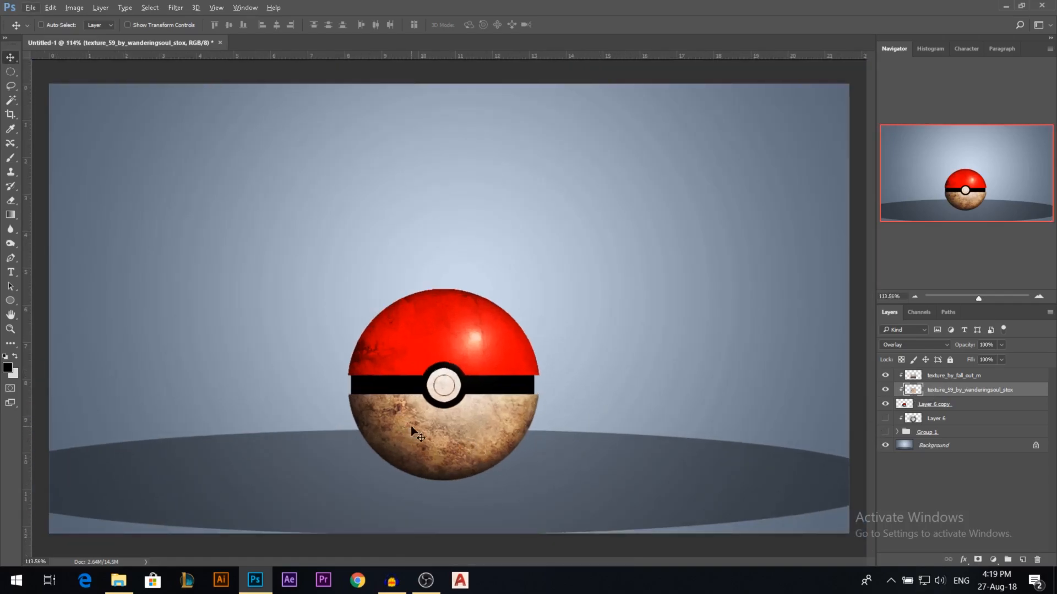
# - Fully desaturate both texture layers with Hue/Saturation, setting Saturation to -100
pyautogui.hotkey('ctrl', 'u')
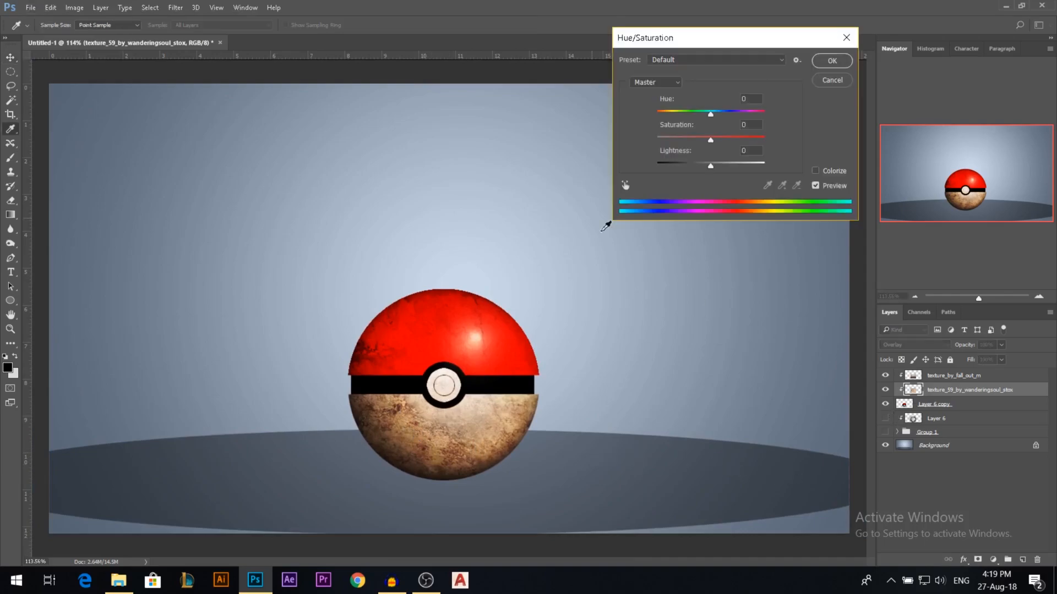
pyautogui.moveTo(692, 138); pyautogui.dragTo(656, 138)
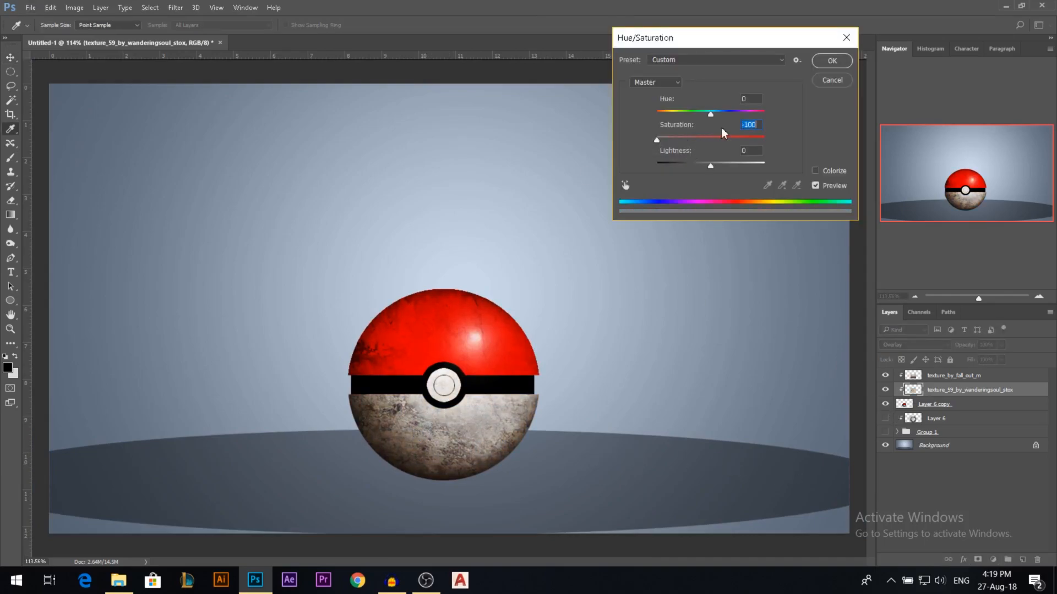
pyautogui.click(820, 67)
pyautogui.click(935, 375)
pyautogui.hotkey('ctrl', 'u')
pyautogui.moveTo(710, 139); pyautogui.dragTo(631, 139)
pyautogui.click(827, 62)
pyautogui.scroll(-2, 579, 322)
pyautogui.scroll(2, 462, 468)
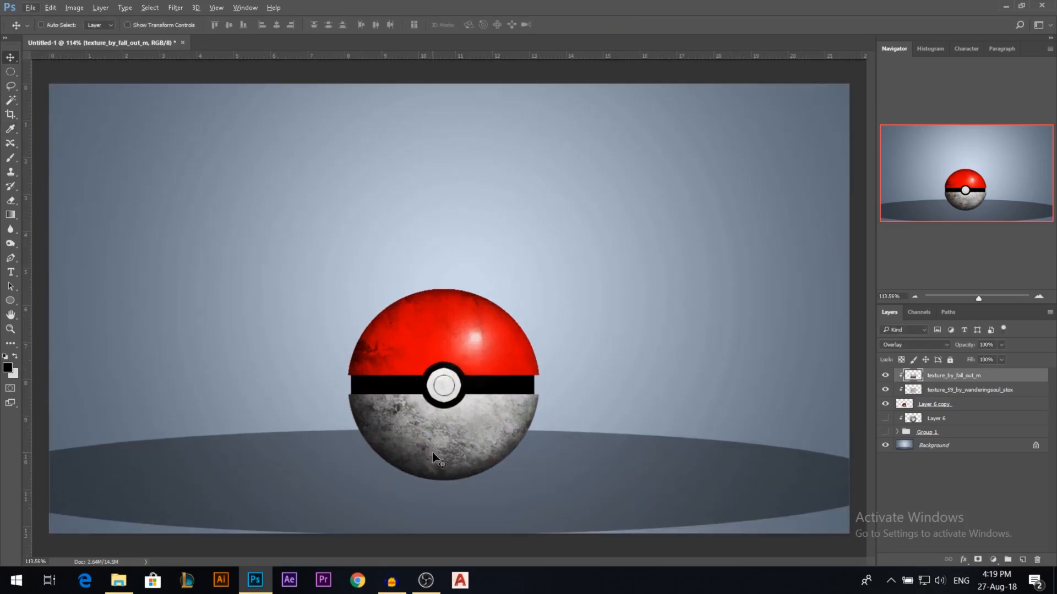
# - Lower the contrast of texture_by_fall_out_m with Curves, raising the black point's output to 68 and lowering the white point's output
pyautogui.hotkey('ctrl', 'm')
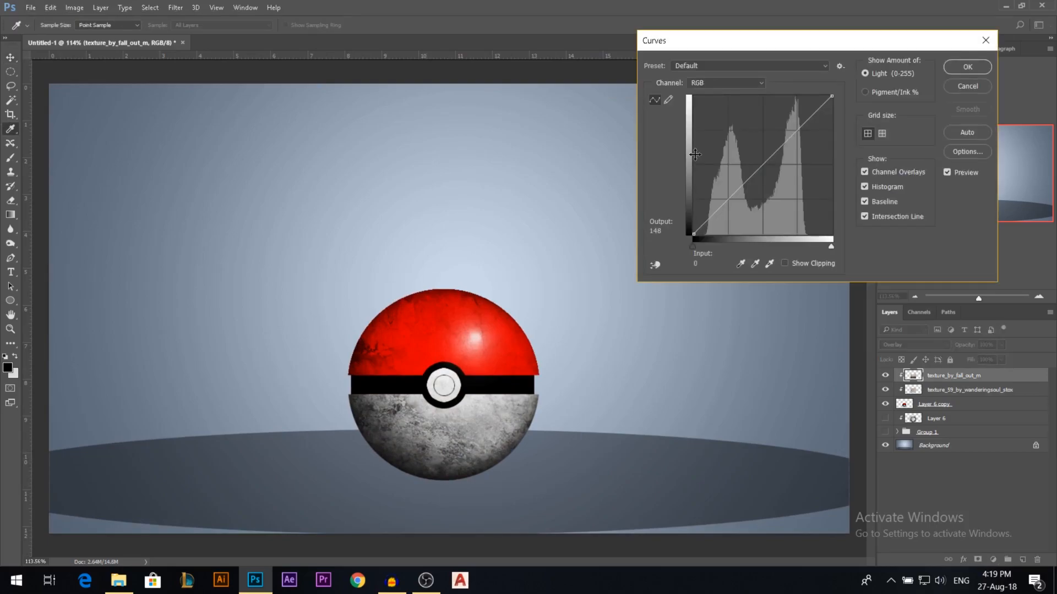
pyautogui.moveTo(695, 234); pyautogui.dragTo(679, 210)
pyautogui.moveTo(832, 96); pyautogui.dragTo(838, 131)
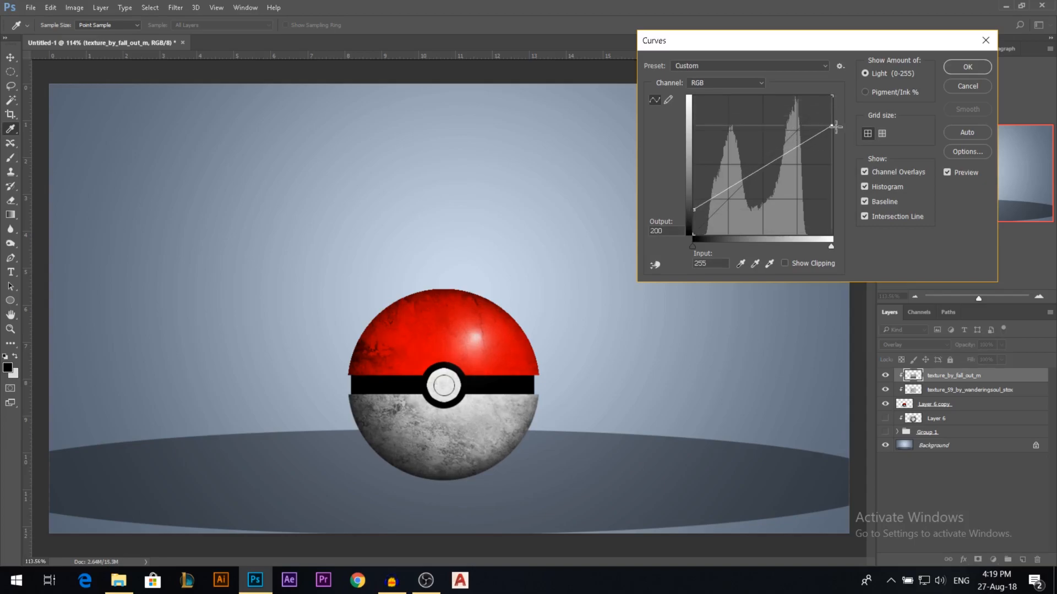
pyautogui.moveTo(697, 209); pyautogui.dragTo(694, 197)
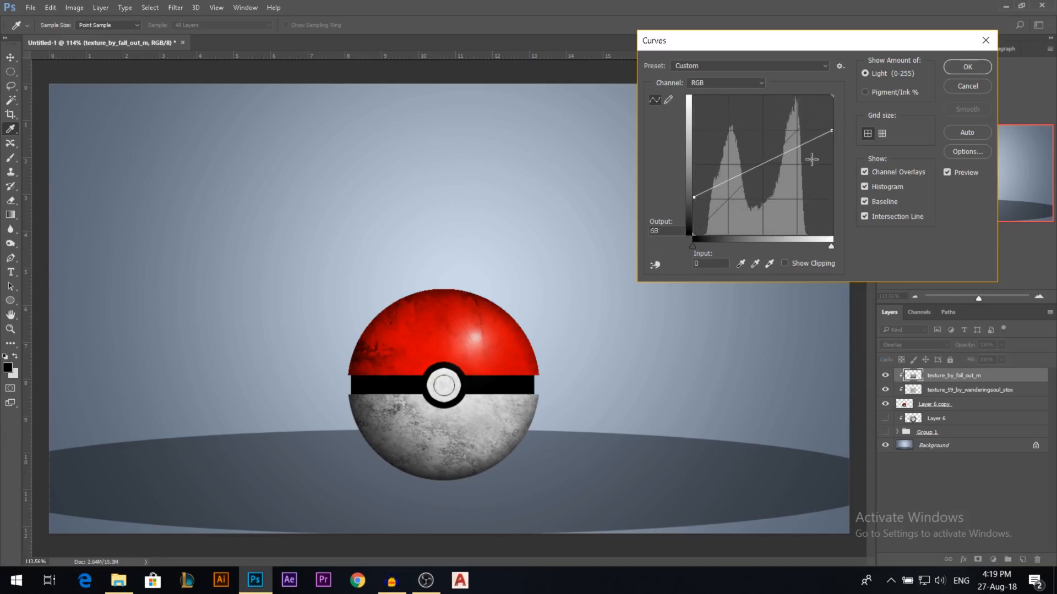
pyautogui.click(964, 67)
# - Soften the texture_59_by_wanderingsoul_stox layer with Curves, setting the black point's output to 66 and the white point's output to 192
pyautogui.click(918, 389)
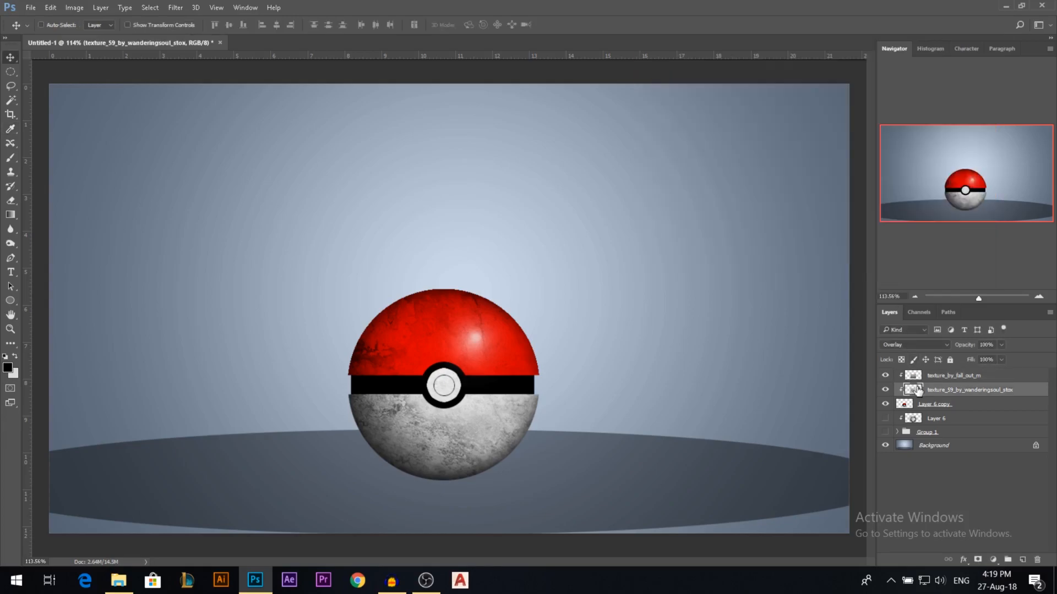
pyautogui.hotkey('ctrl', 'm')
pyautogui.moveTo(695, 235); pyautogui.dragTo(676, 199)
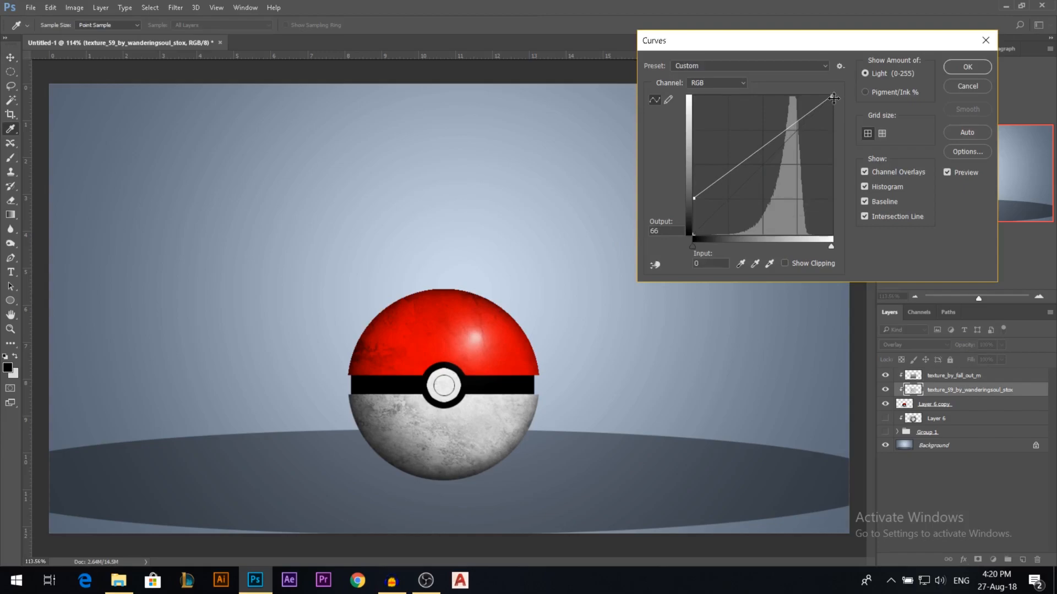
pyautogui.moveTo(837, 96); pyautogui.dragTo(844, 132)
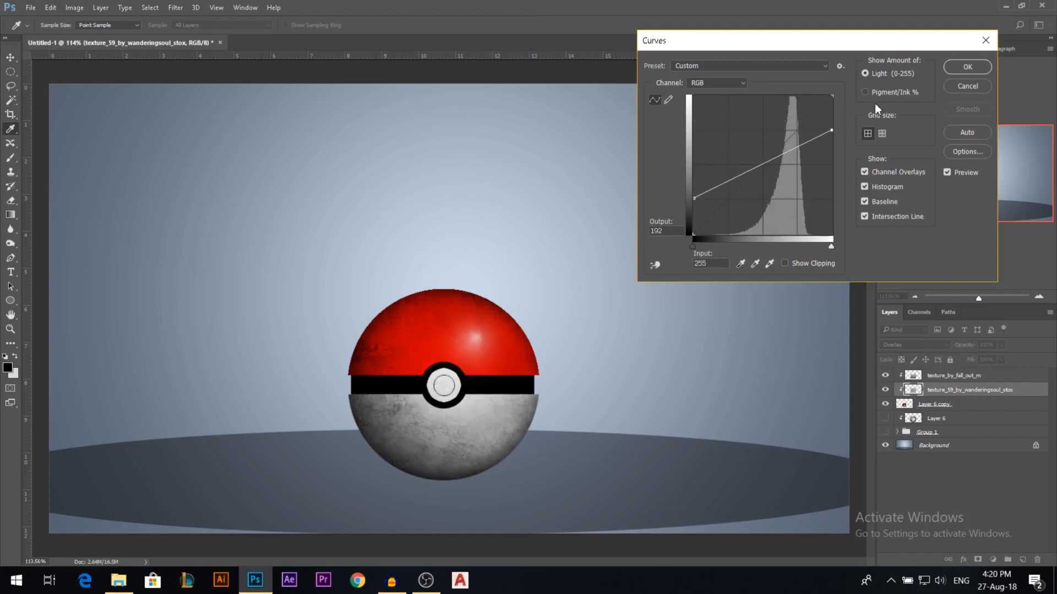
pyautogui.click(967, 66)
pyautogui.press('v')
pyautogui.scroll(2, 659, 282)
pyautogui.scroll(5, 405, 440)
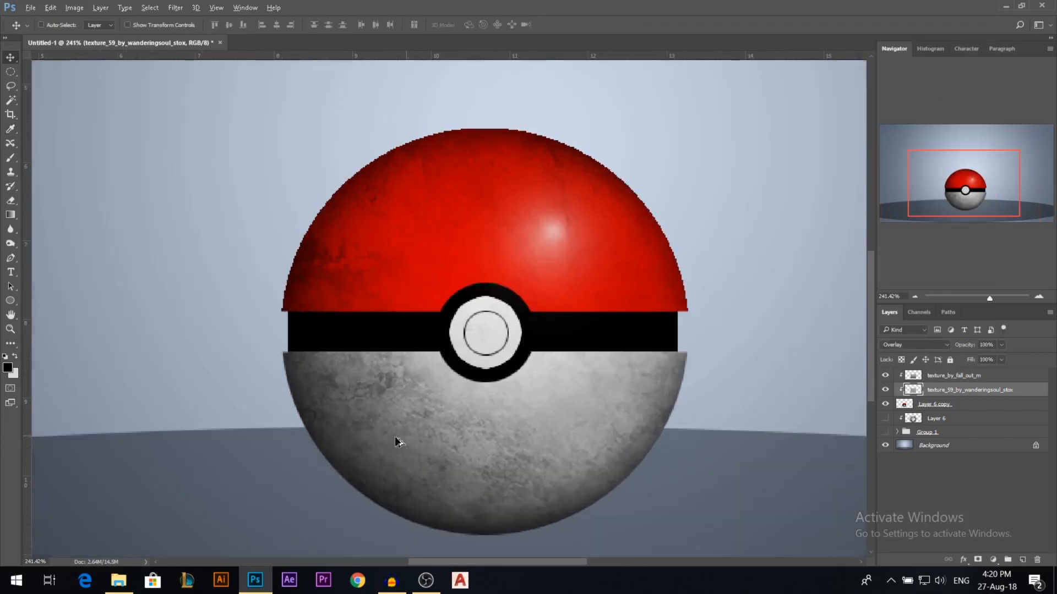
pyautogui.scroll(-6, 467, 431)
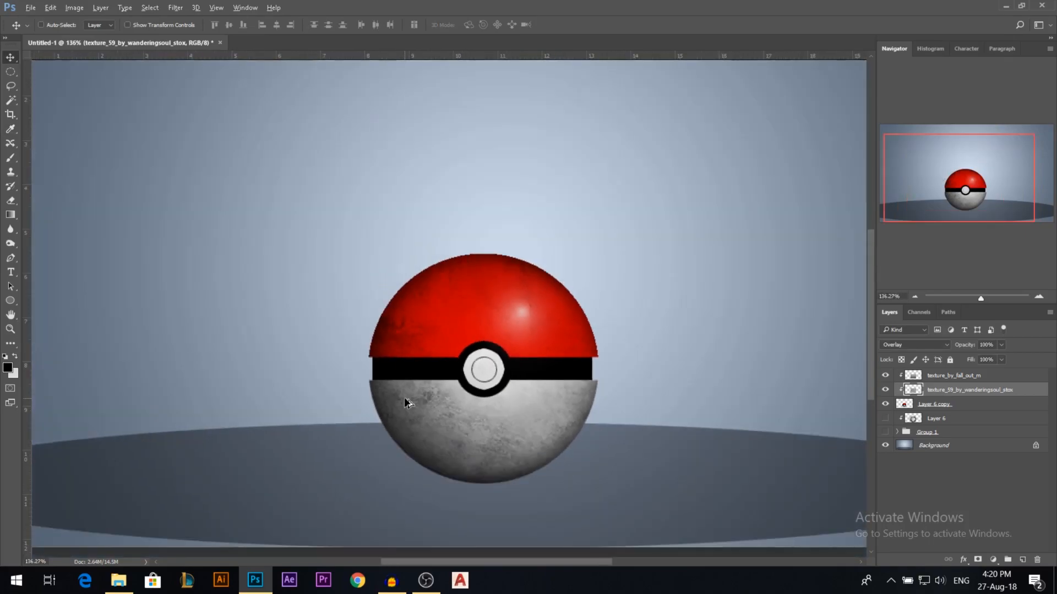
pyautogui.scroll(-2, 465, 439)
pyautogui.scroll(1, 446, 444)
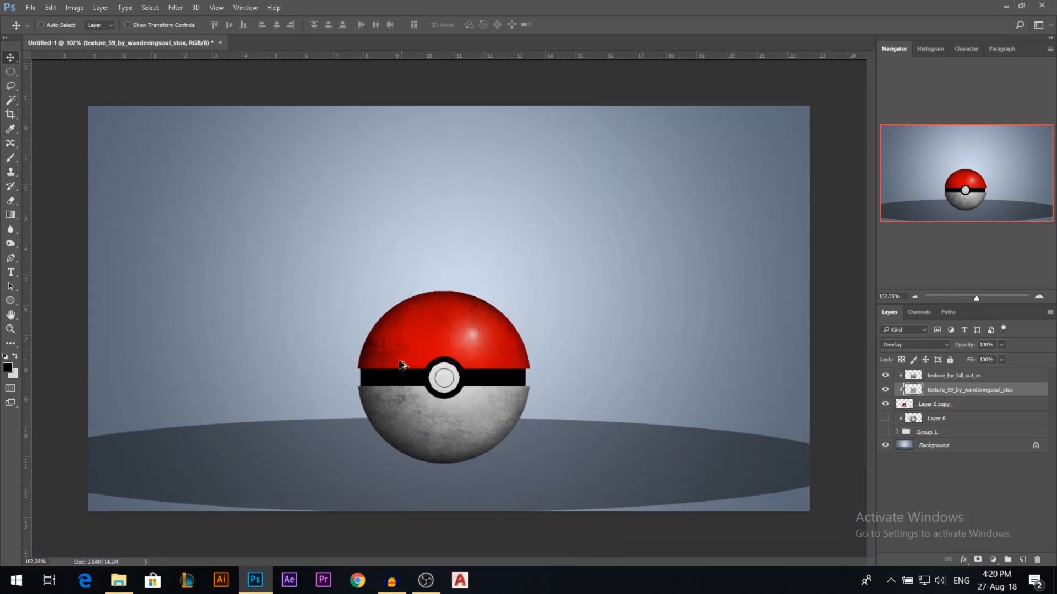
# - Load the outline of the merged ball layer, Layer 6 copy, as a selection
pyautogui.scroll(2, 772, 391)
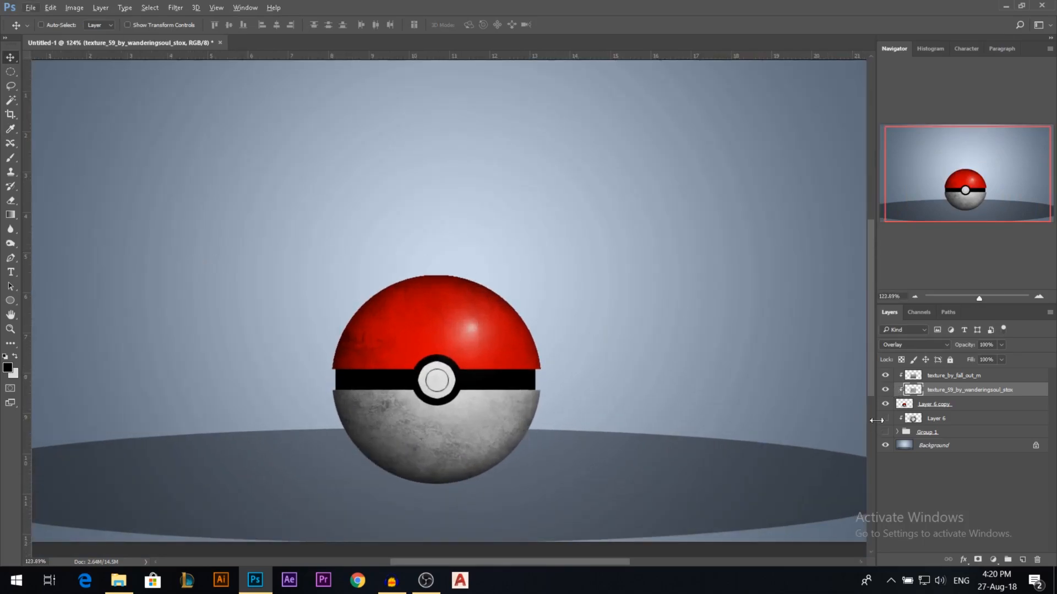
pyautogui.keyDown('ctrl'); pyautogui.click(903, 405); pyautogui.keyUp('ctrl')
pyautogui.scroll(1, 435, 410)
pyautogui.scroll(-1, 460, 344)
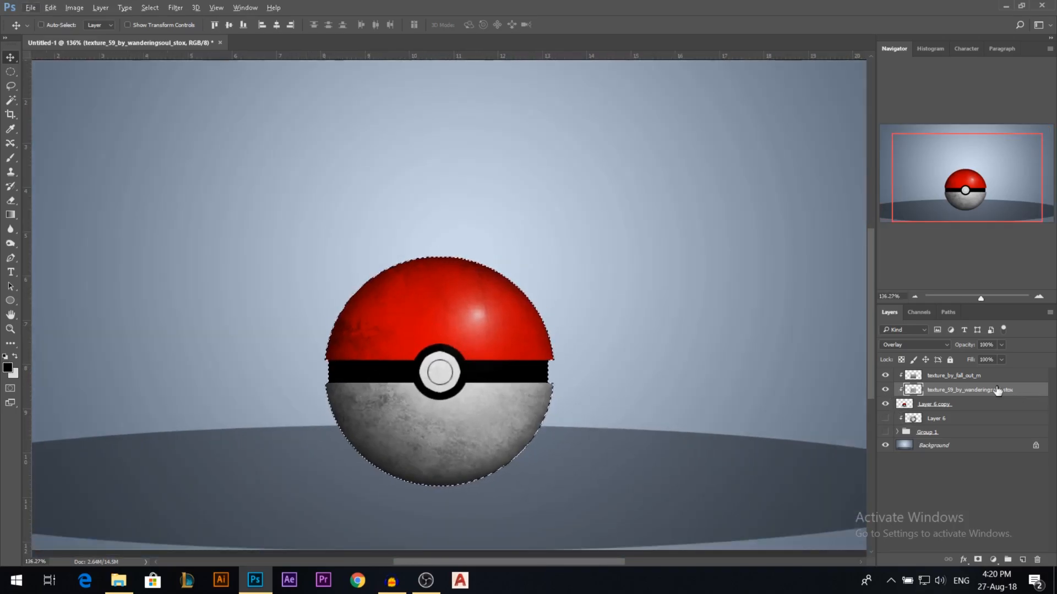
pyautogui.click(174, 8)
pyautogui.press('Escape')
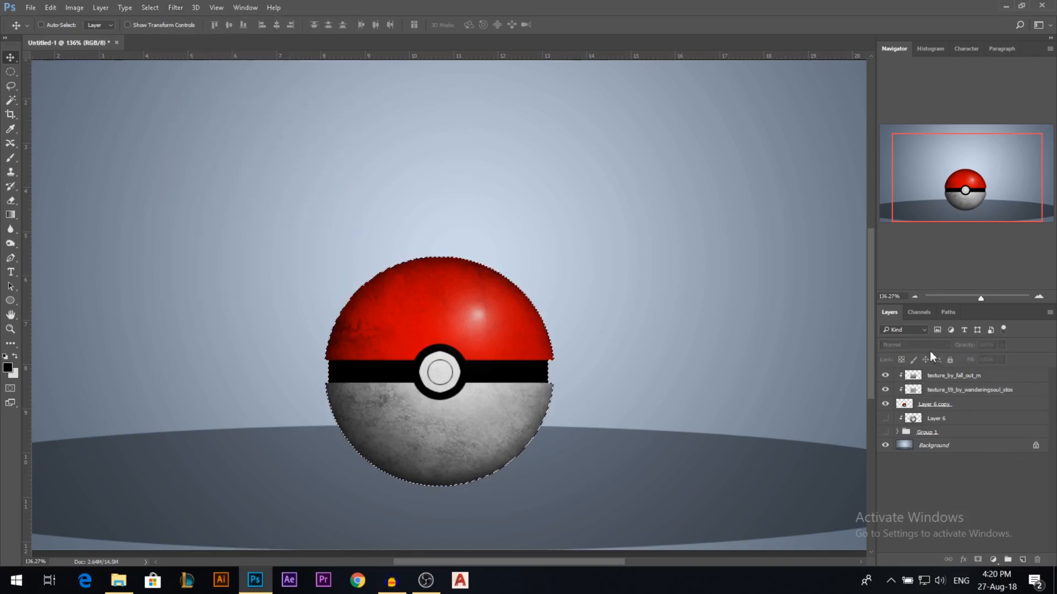
# - Switch texture_by_fall_out_m to Normal blending and apply the Spherize filter at about 100% in Normal mode within the ball selection
pyautogui.click(933, 376)
pyautogui.click(914, 344)
pyautogui.click(909, 352)
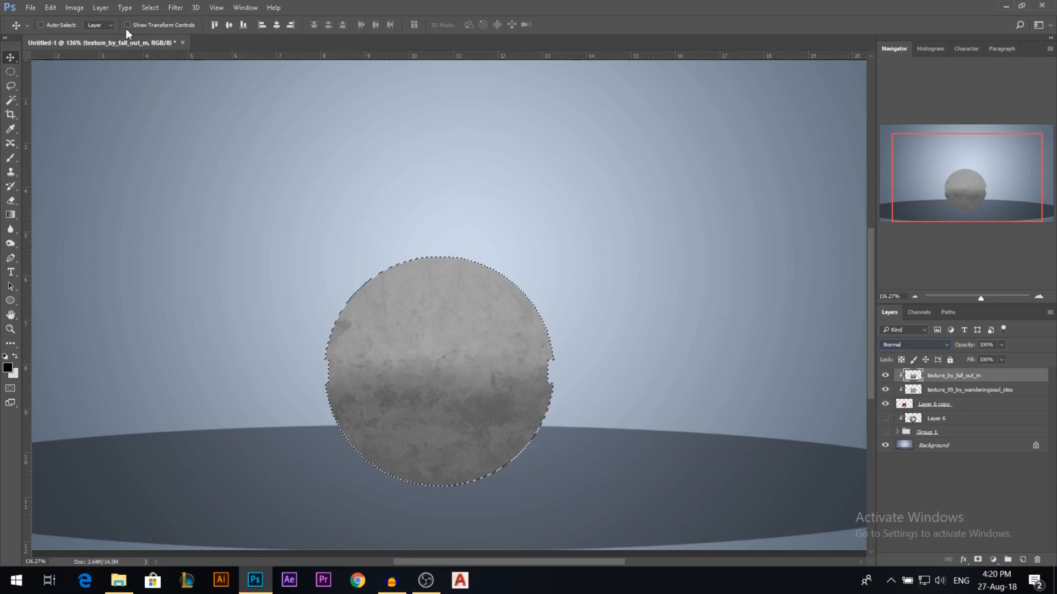
pyautogui.click(175, 7)
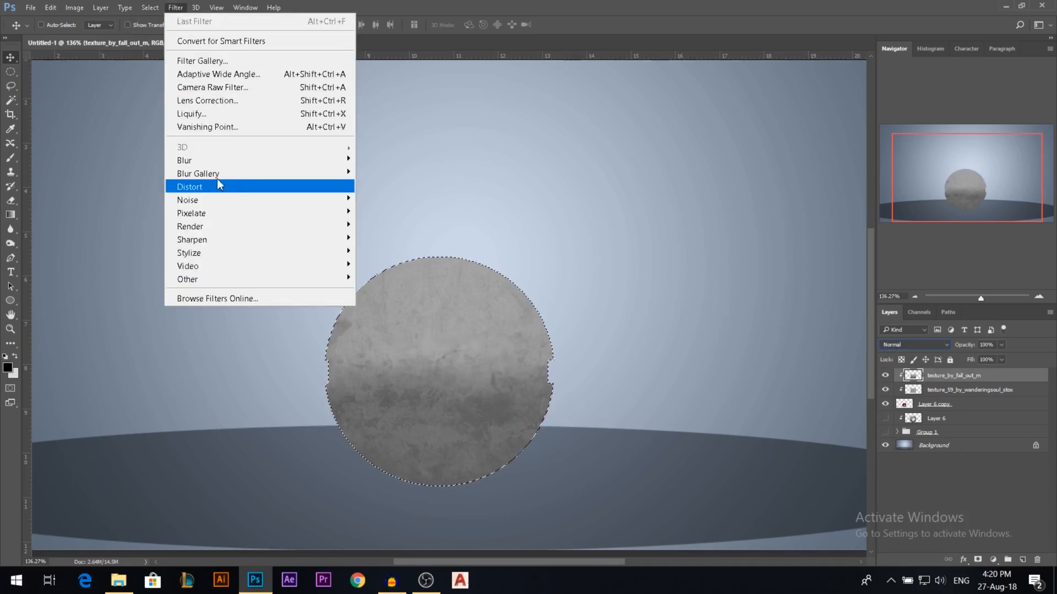
pyautogui.moveTo(227, 190)
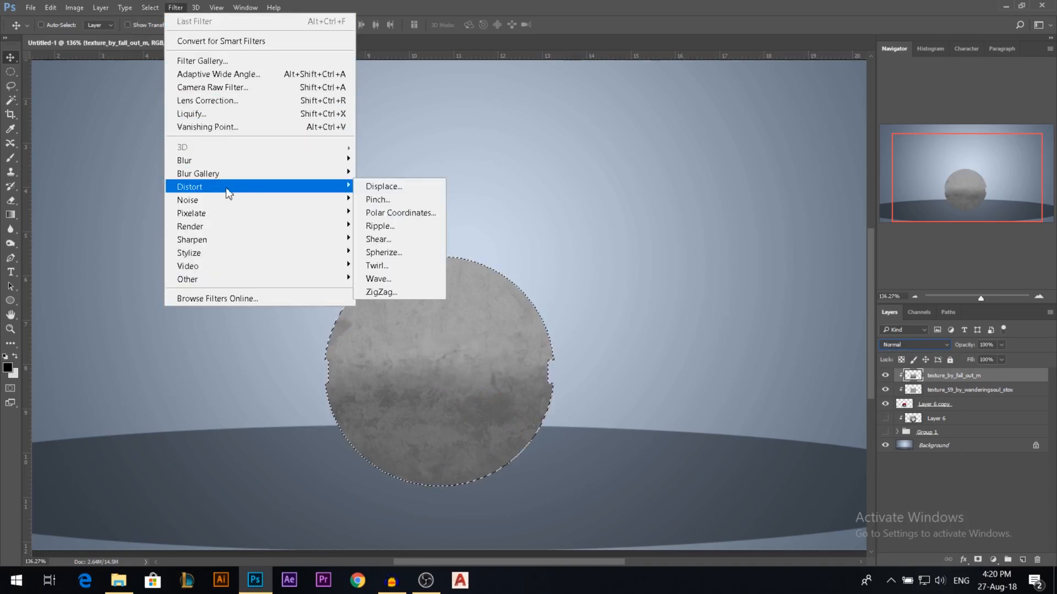
pyautogui.click(394, 252)
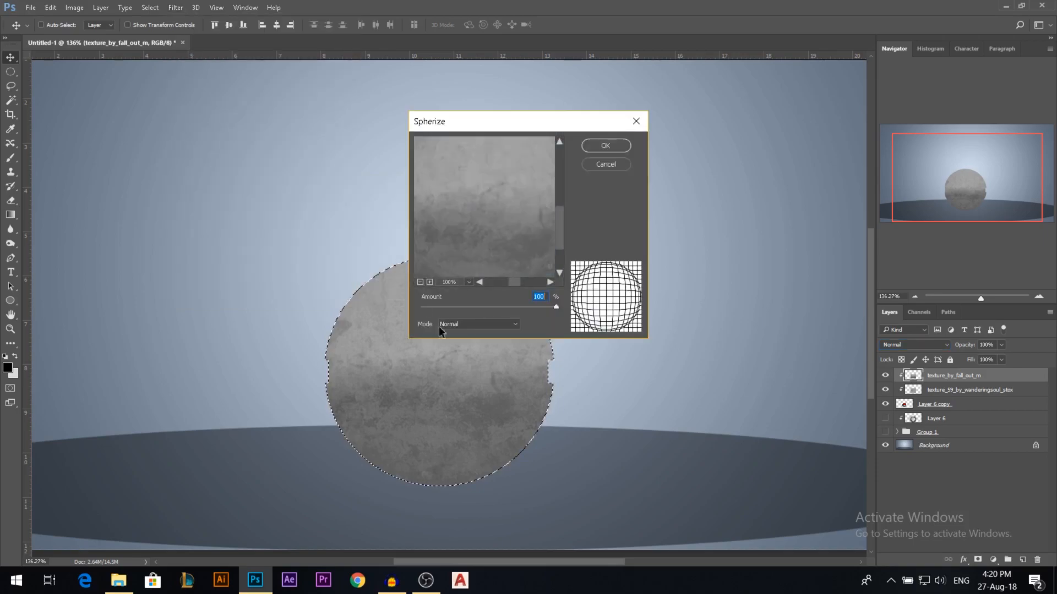
pyautogui.click(420, 282)
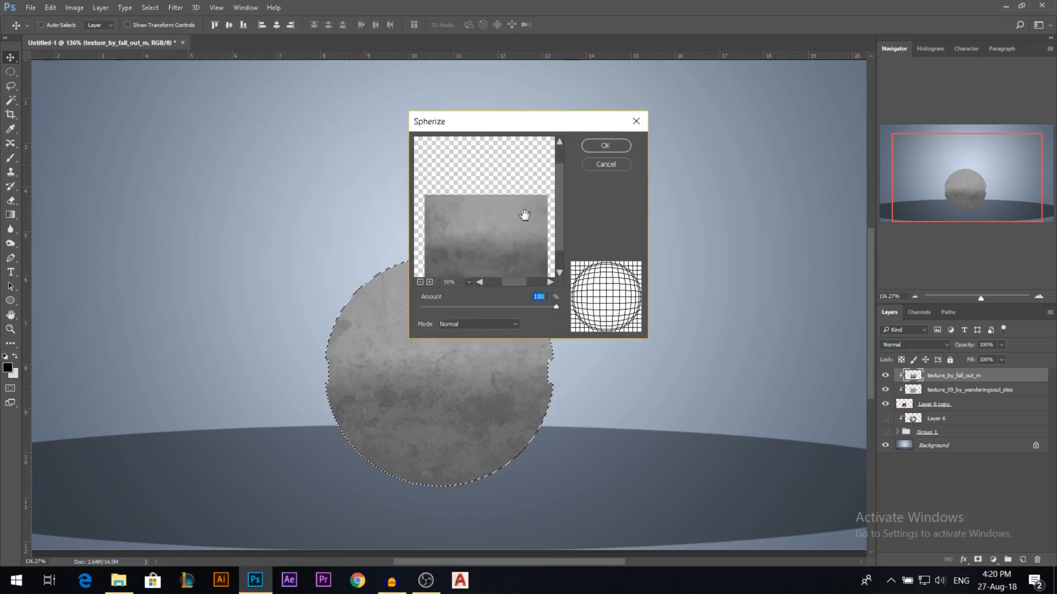
pyautogui.moveTo(521, 267); pyautogui.dragTo(517, 238)
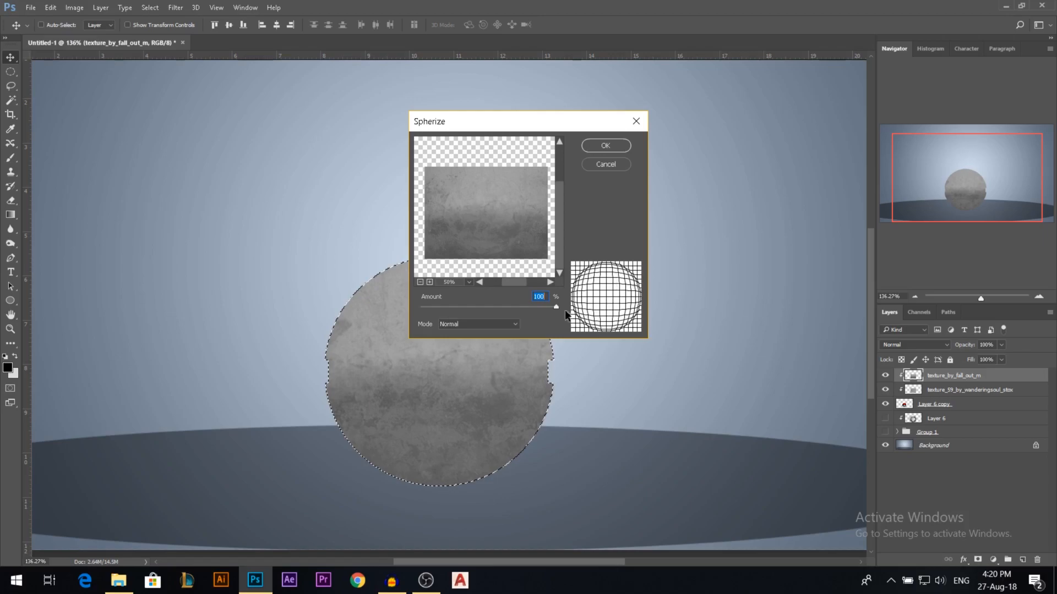
pyautogui.moveTo(556, 306)
pyautogui.mouseDown()
pyautogui.moveTo(404, 311)
pyautogui.moveTo(553, 307)
pyautogui.mouseUp()
pyautogui.click(614, 146)
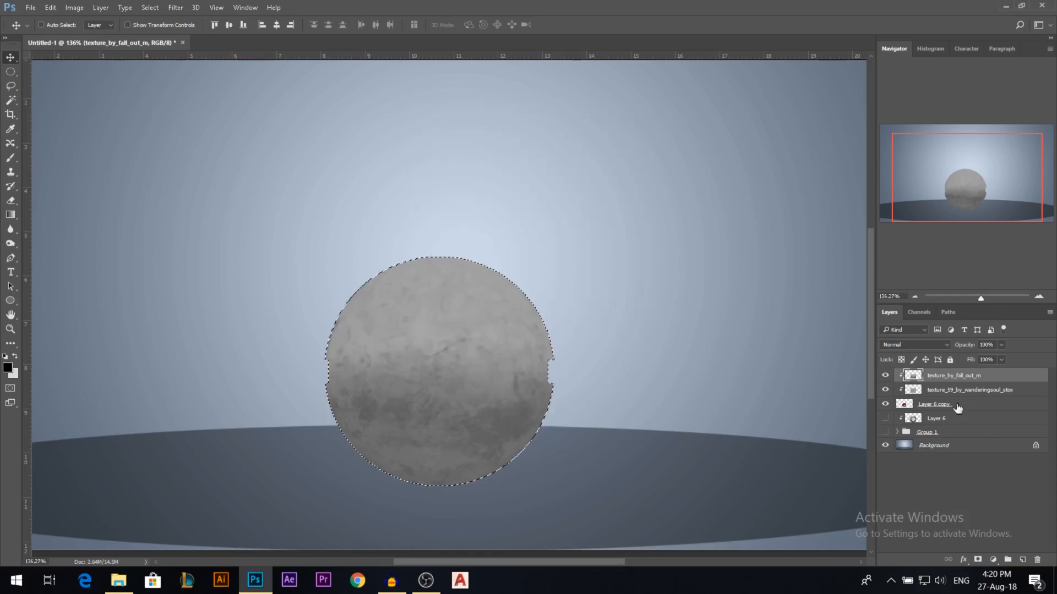
# - Apply the same Spherize filter to the texture_59_by_wanderingsoul_stox layer
pyautogui.click(930, 391)
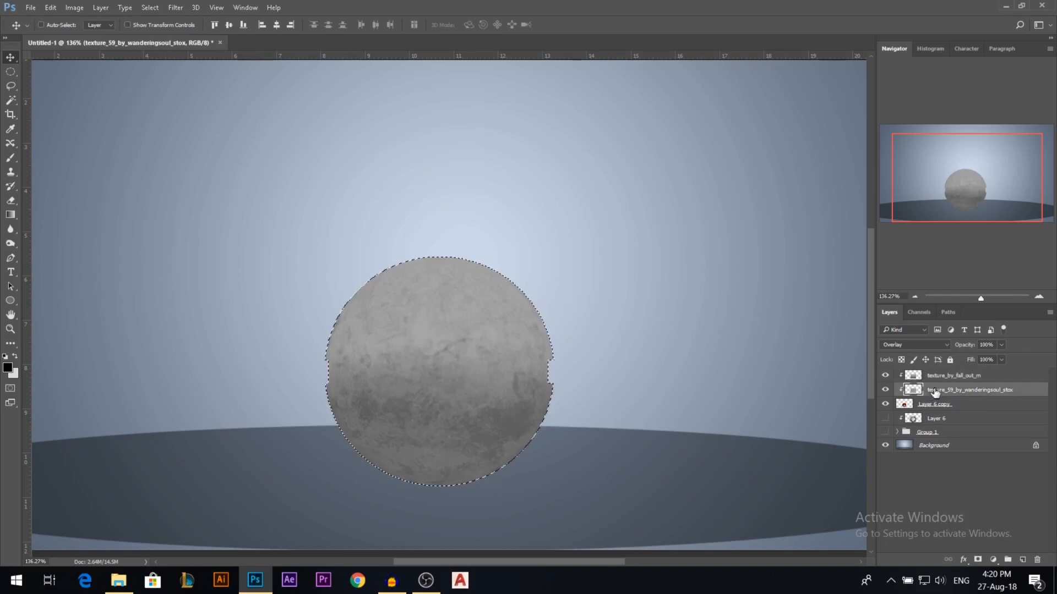
pyautogui.click(175, 8)
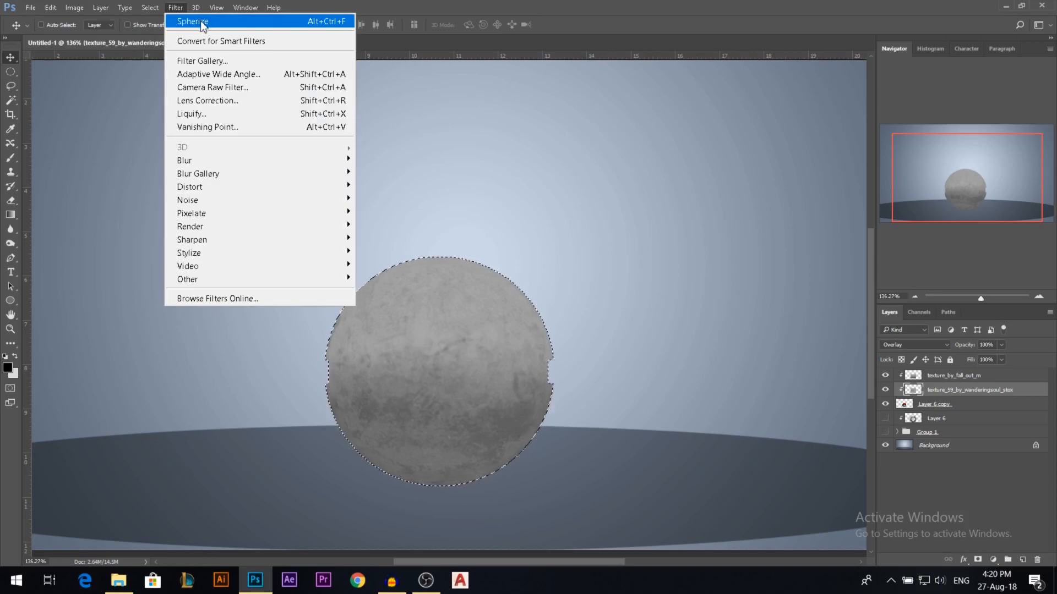
pyautogui.click(202, 22)
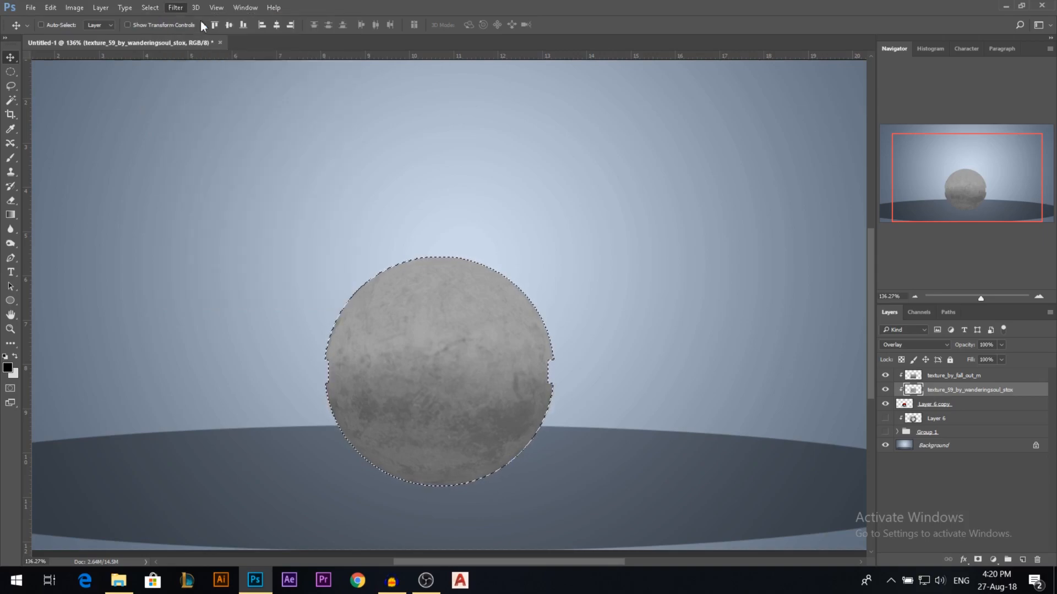
# - Set the blend mode of texture_by_fall_out_m back to Overlay and deselect the ball
pyautogui.click(954, 375)
pyautogui.click(914, 345)
pyautogui.click(899, 453)
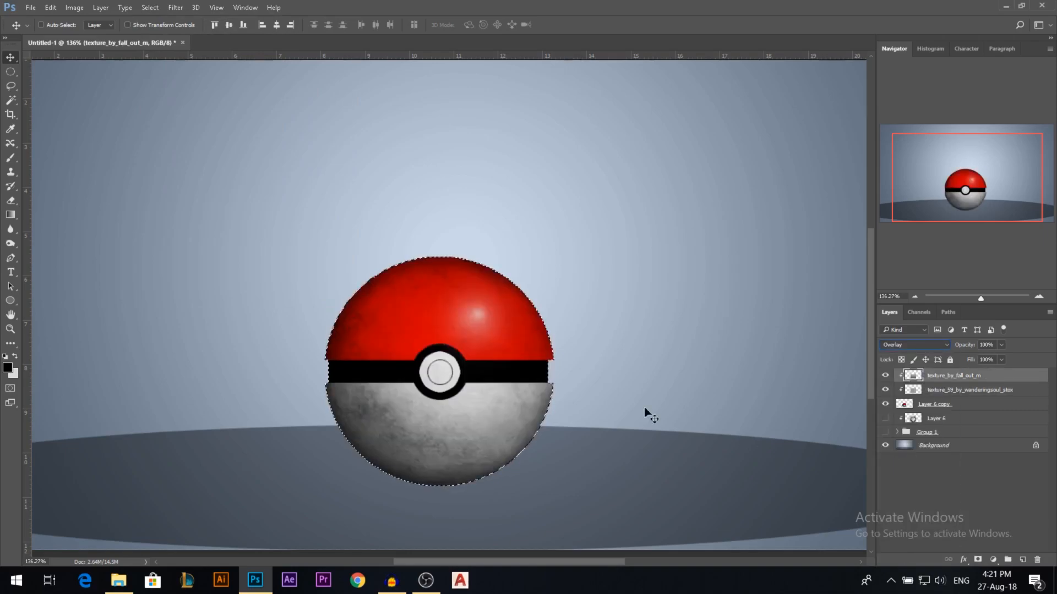
pyautogui.hotkey('ctrl', 'd')
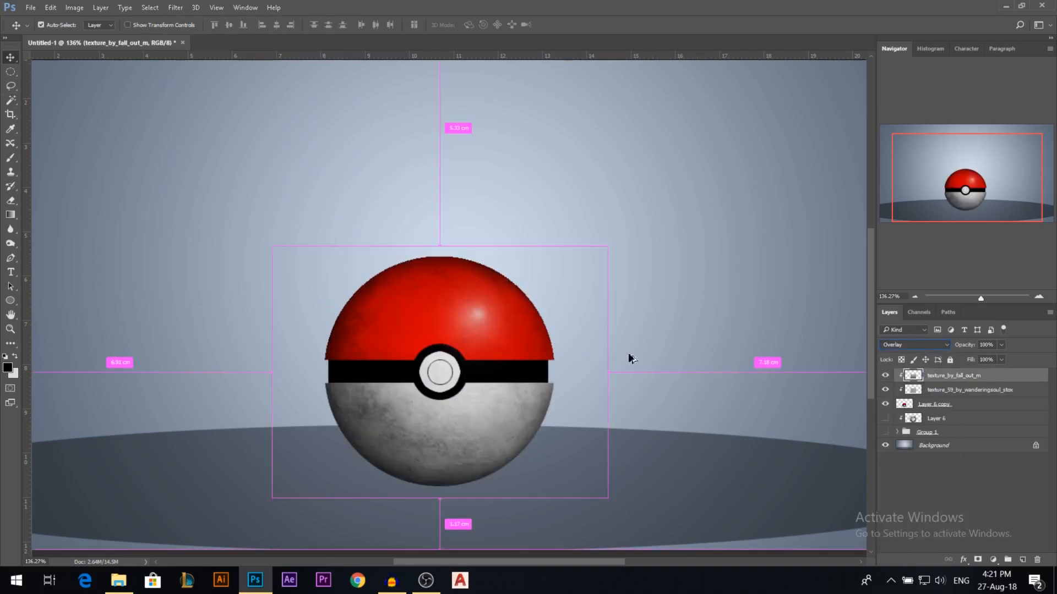
pyautogui.scroll(5, 455, 451)
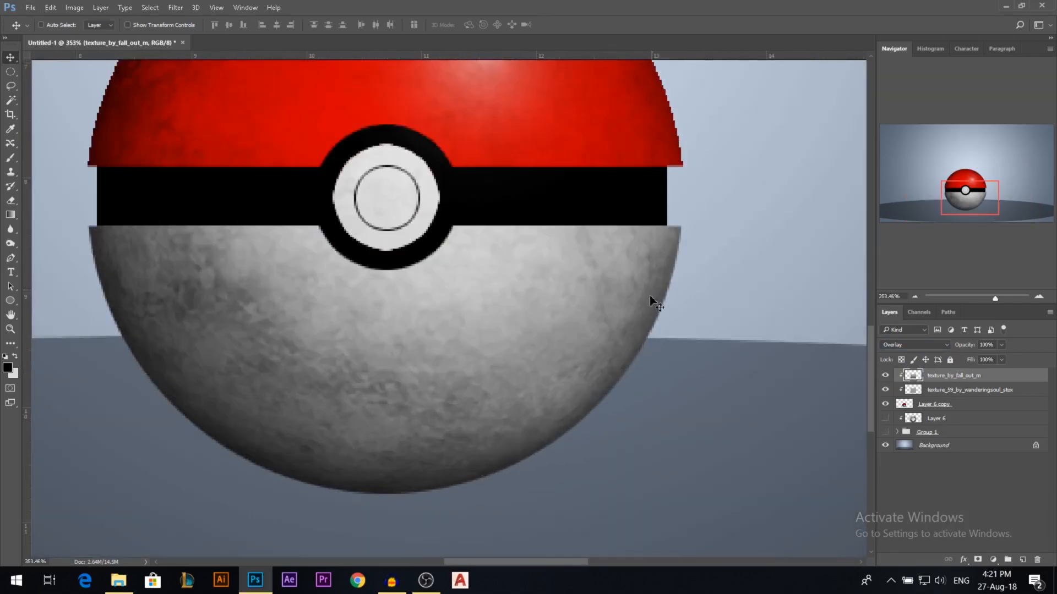
pyautogui.scroll(-5, 528, 474)
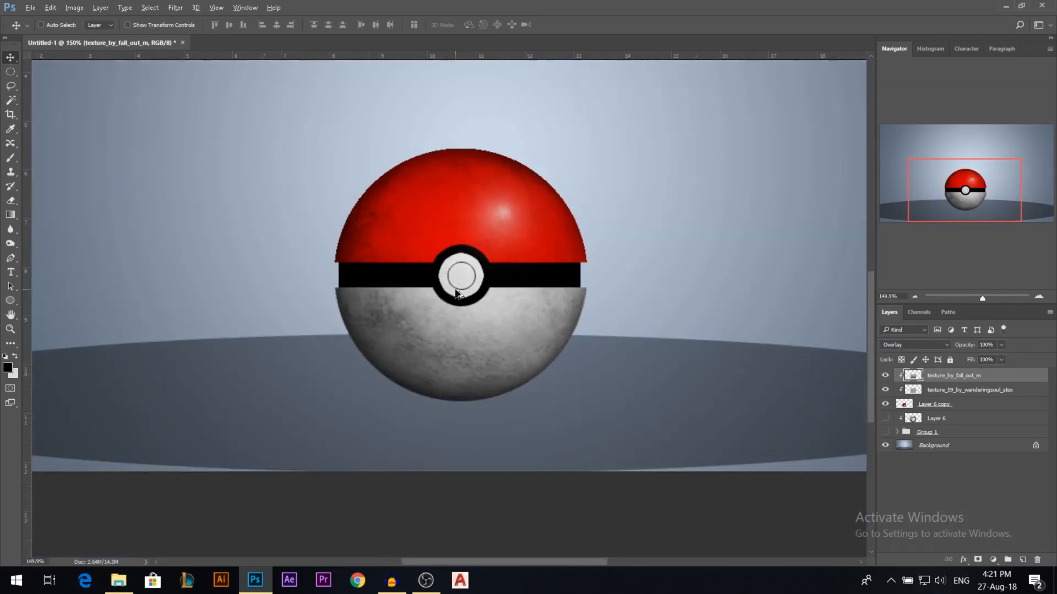
pyautogui.scroll(-2, 554, 381)
pyautogui.scroll(1, 474, 369)
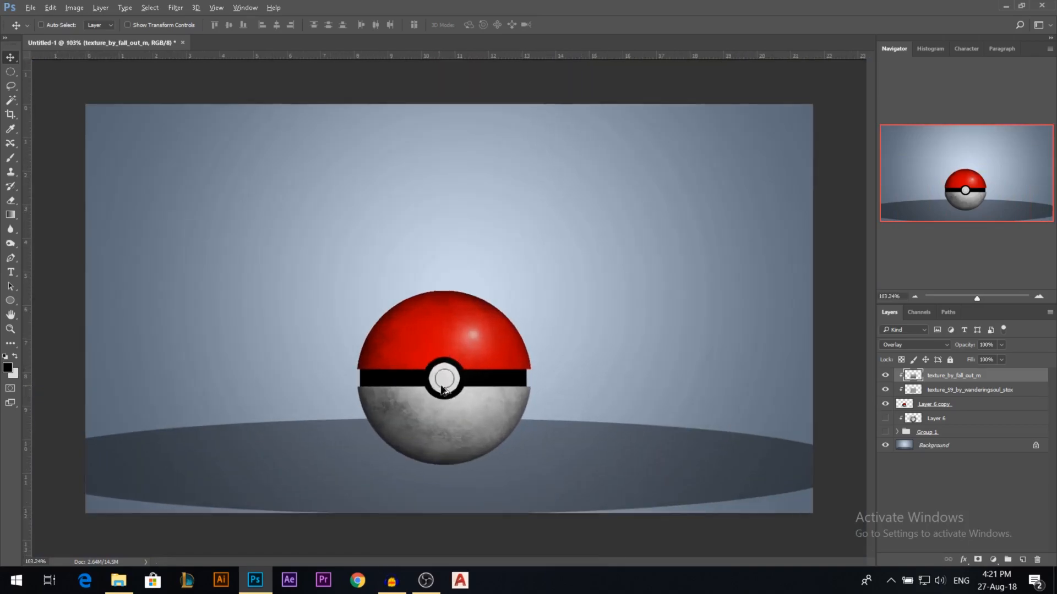
# - Place the lens flare image 75.png from the Pokemon ball folder above all layers and set its blend mode to Screen
pyautogui.click(118, 580)
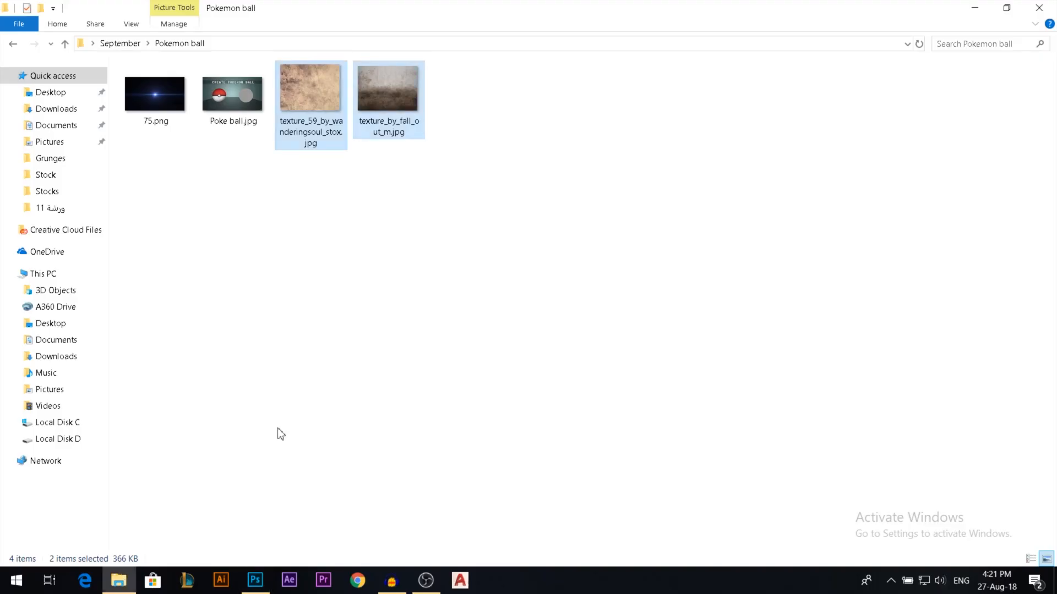
pyautogui.moveTo(156, 104); pyautogui.dragTo(508, 377)
pyautogui.press('Return')
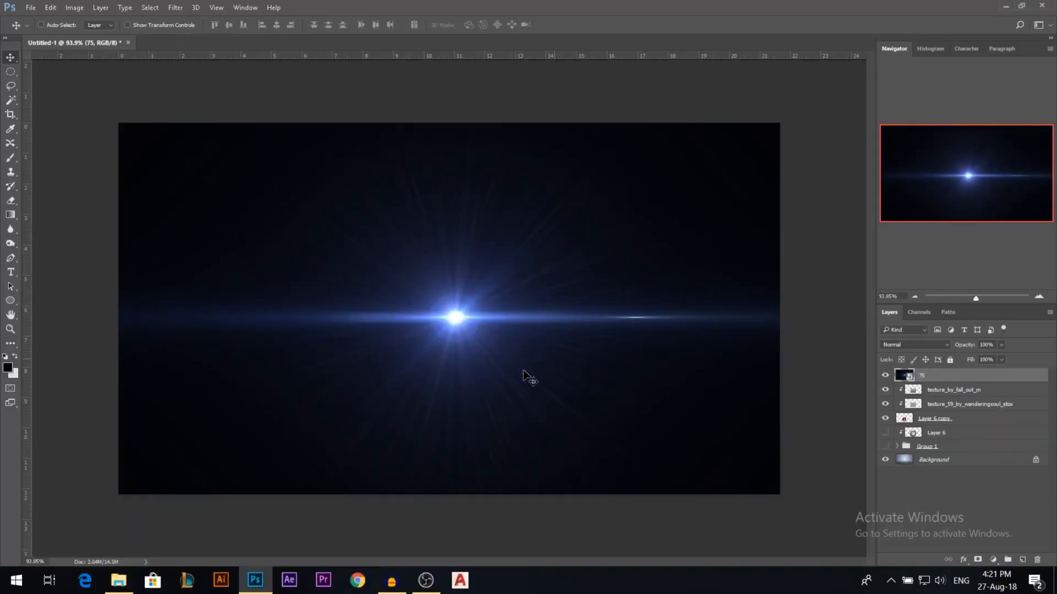
pyautogui.click(910, 349)
pyautogui.click(906, 420)
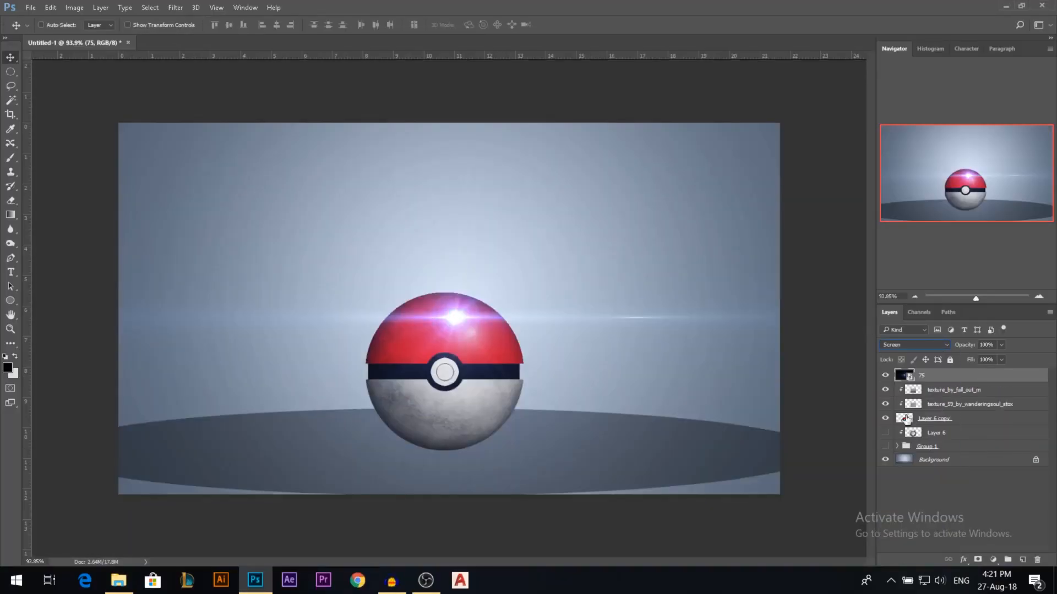
# - Rasterize the lens flare layer 75, scale it down to about half size and position it over the highlight on the ball's red half
pyautogui.rightClick(958, 385)
pyautogui.click(722, 312)
pyautogui.moveTo(575, 333); pyautogui.dragTo(625, 338)
pyautogui.hotkey('ctrl', 't')
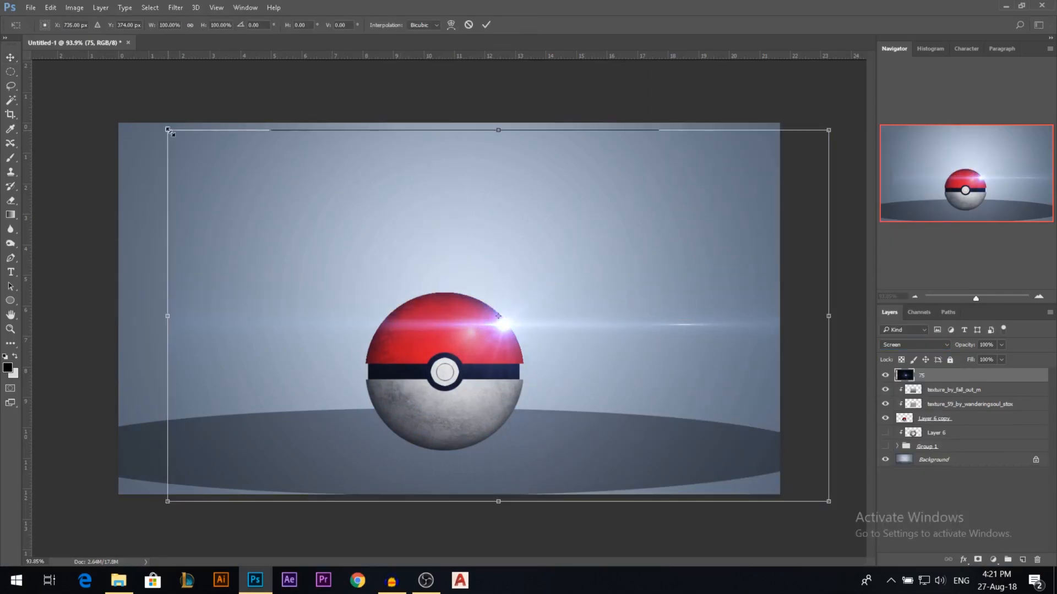
pyautogui.moveTo(169, 132); pyautogui.dragTo(376, 247)
pyautogui.moveTo(518, 305); pyautogui.dragTo(489, 318)
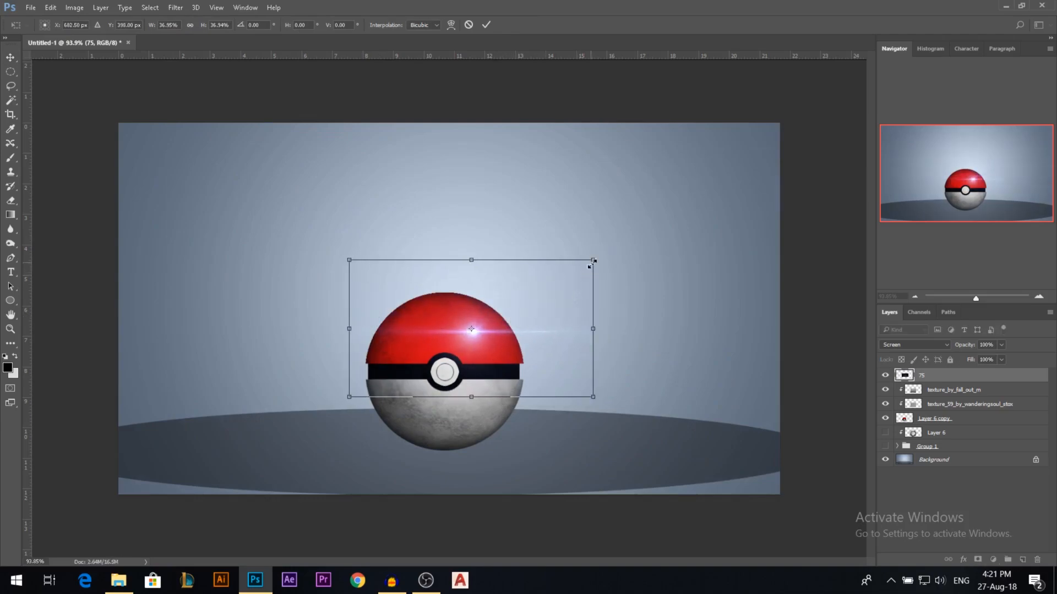
pyautogui.moveTo(592, 261); pyautogui.dragTo(655, 226)
pyautogui.press('Return')
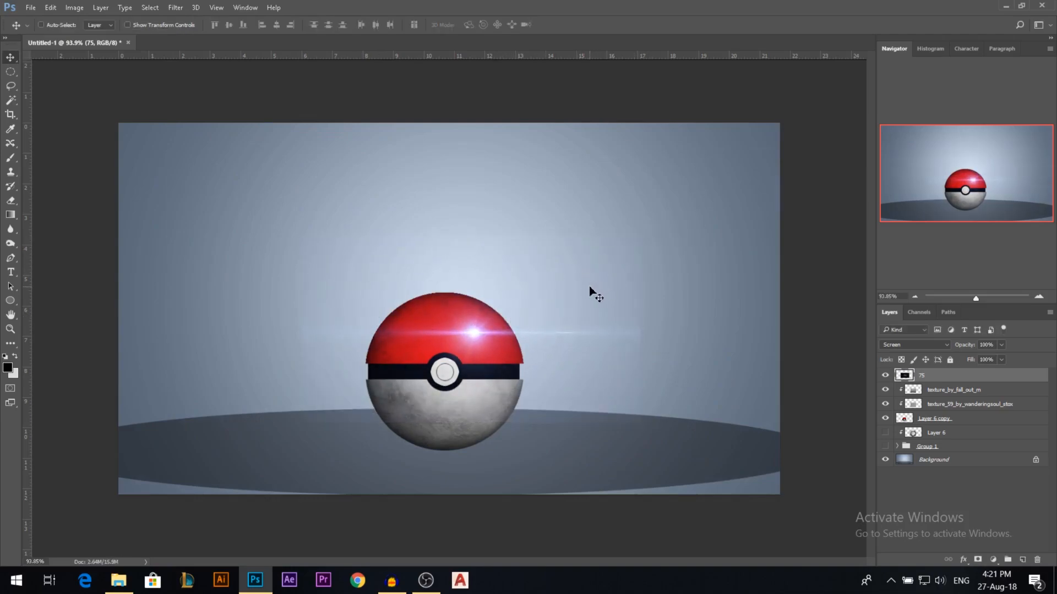
# - Erase the visible outer edges of the lens flare with a soft eraser so it blends into the background
pyautogui.scroll(3, 647, 358)
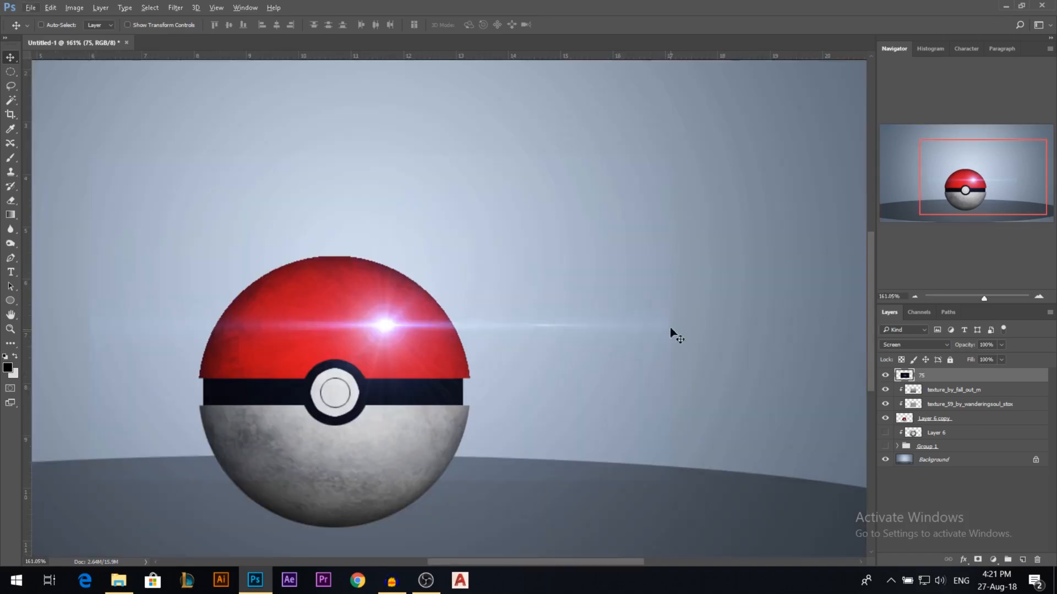
pyautogui.scroll(-3, 652, 381)
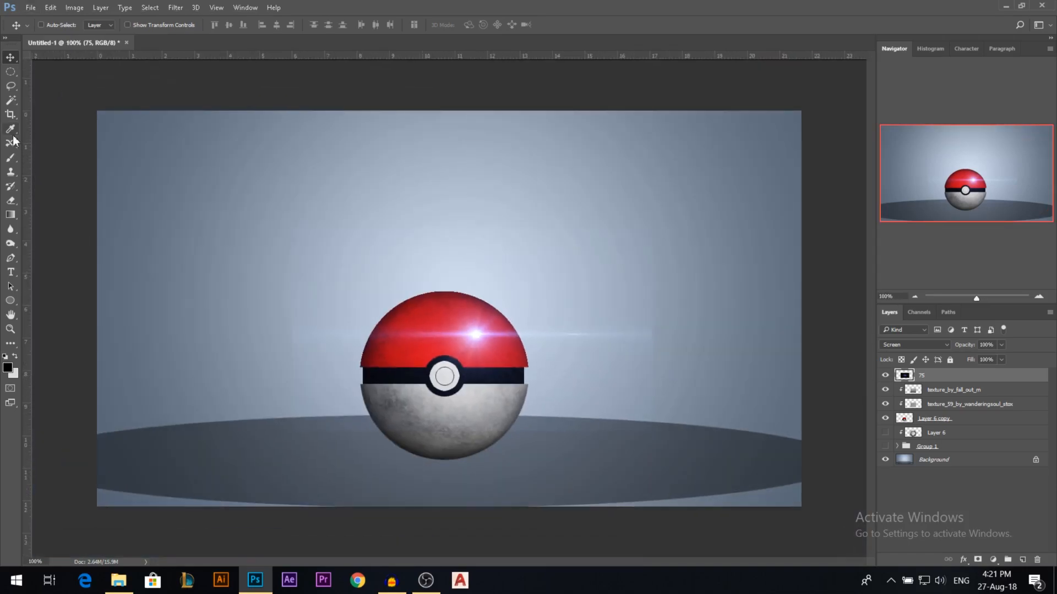
pyautogui.click(10, 200)
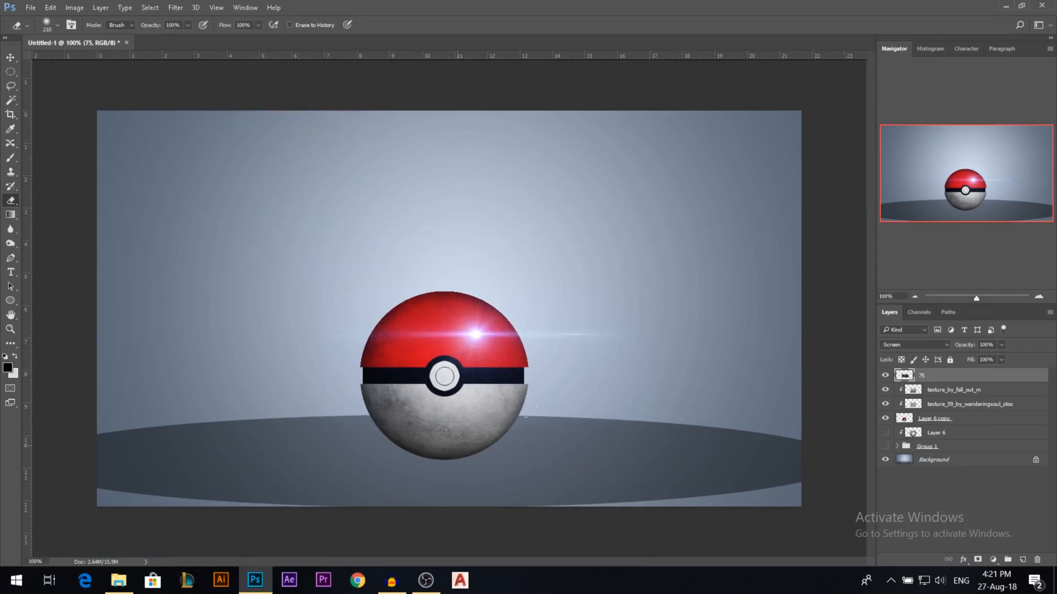
pyautogui.scroll(-1, 449, 309)
pyautogui.click(12, 56)
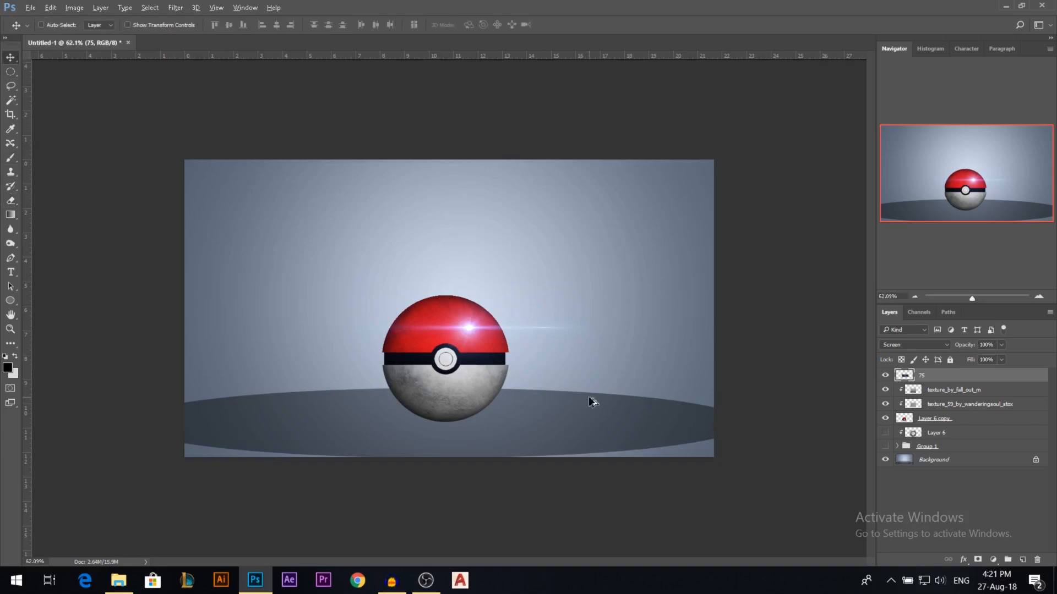
# - Stretch the lens flare horizontally and flatten it vertically into a long, thin streak across the ball's red half
pyautogui.scroll(-1, 551, 380)
pyautogui.hotkey('ctrl', 't')
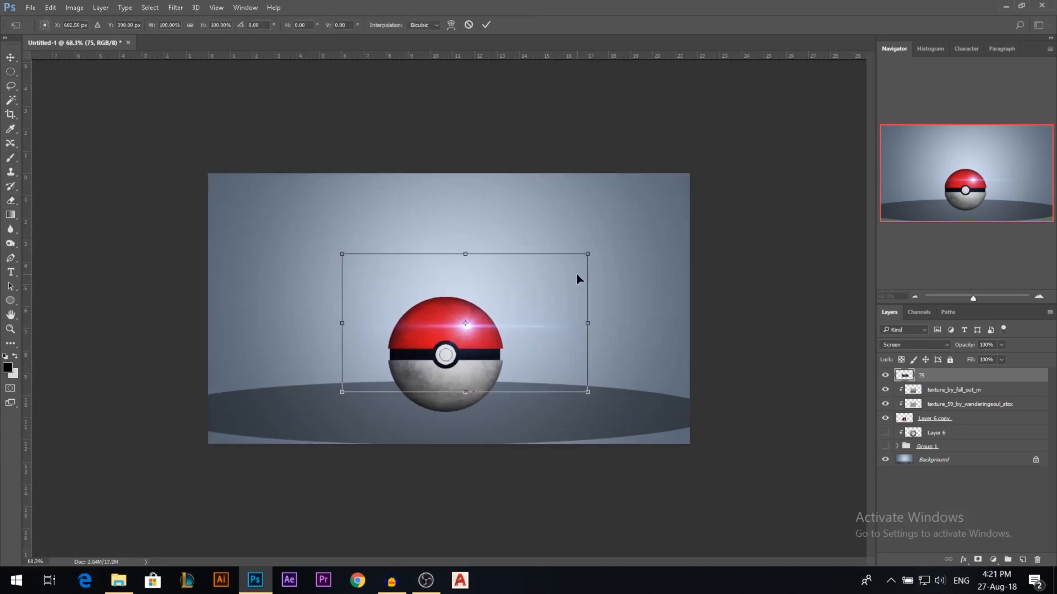
pyautogui.moveTo(587, 324); pyautogui.dragTo(714, 324)
pyautogui.moveTo(713, 253); pyautogui.dragTo(633, 324)
pyautogui.press('Return')
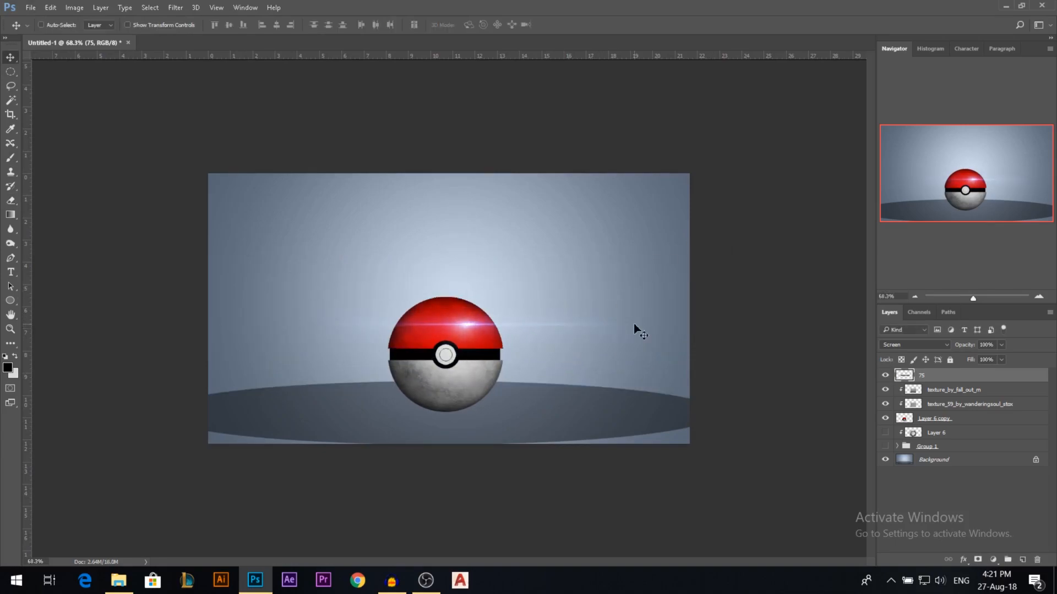
# - Lower the opacity of the lens flare layer 75 to 46%
pyautogui.scroll(-2, 642, 330)
pyautogui.scroll(1, 735, 356)
pyautogui.moveTo(965, 349); pyautogui.dragTo(961, 350)
pyautogui.scroll(2, 617, 352)
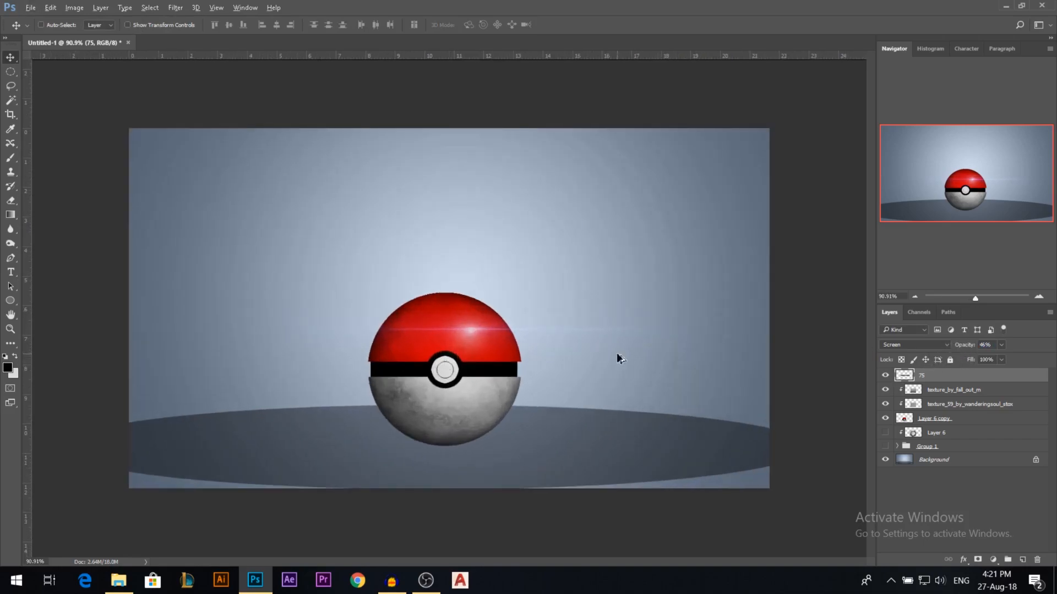
pyautogui.scroll(-1, 563, 378)
pyautogui.scroll(1, 556, 384)
pyautogui.scroll(1, 733, 404)
pyautogui.scroll(-1, 733, 403)
pyautogui.scroll(-1, 391, 429)
pyautogui.scroll(2, 444, 438)
pyautogui.scroll(-1, 429, 392)
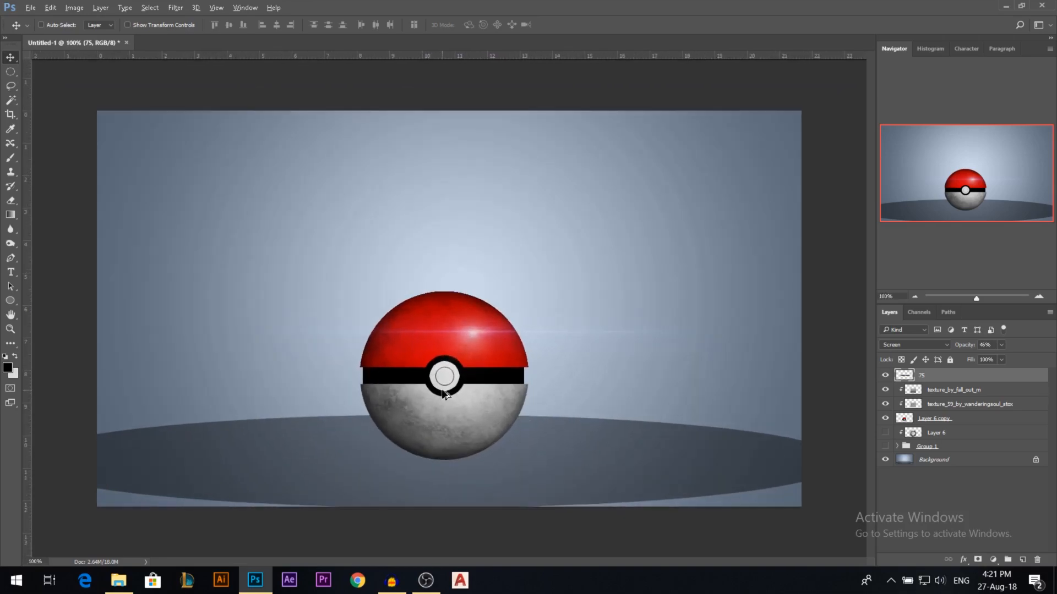